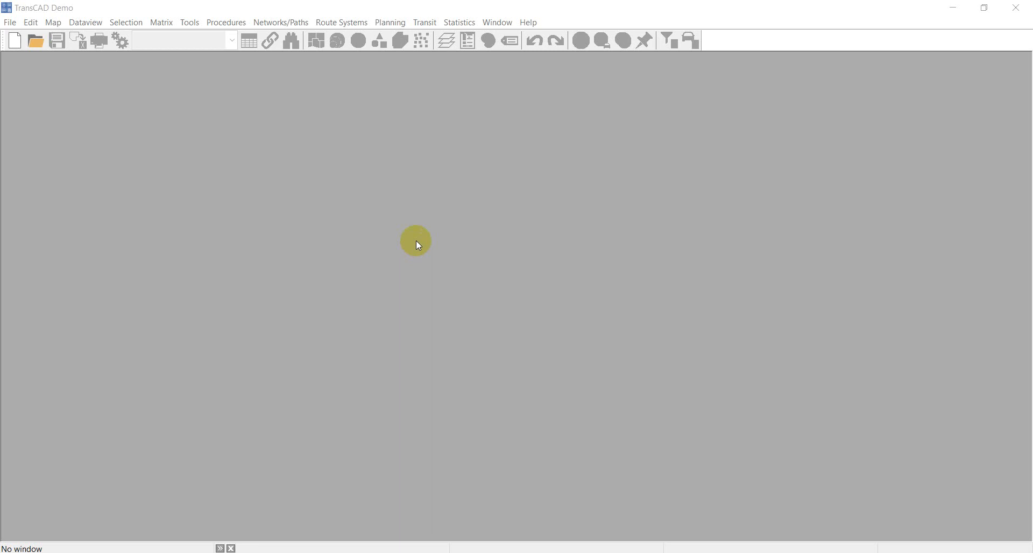
left_click(529, 22)
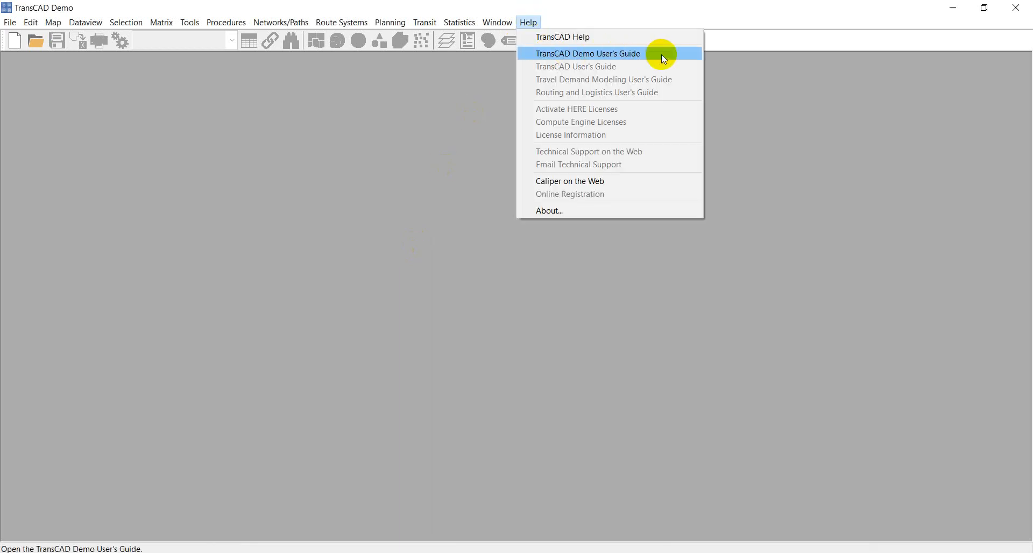
left_click(647, 3)
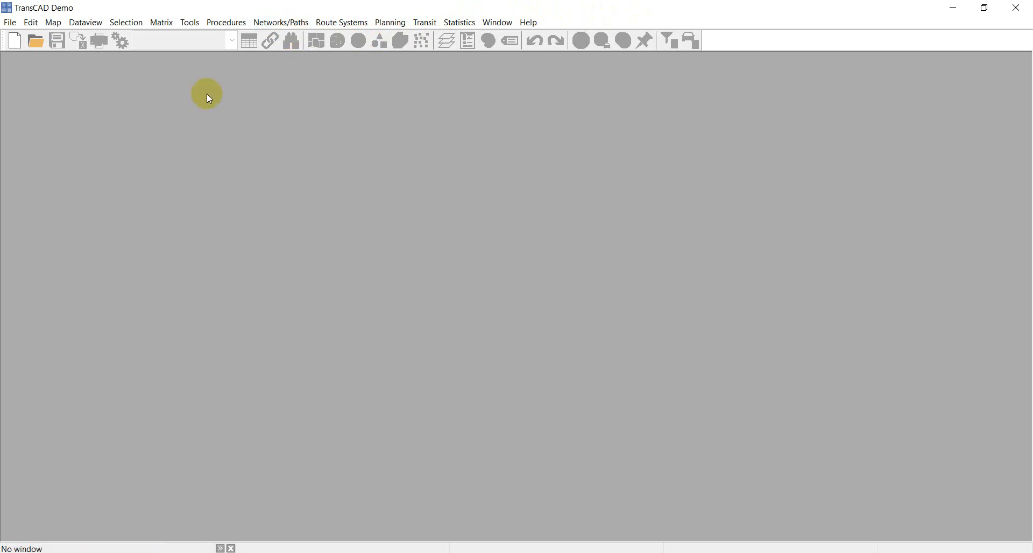
Step: Open the geographic file FL_ZONE.CDF from the Tutorial folder and shift its map window slightly to the right
left_click(32, 45)
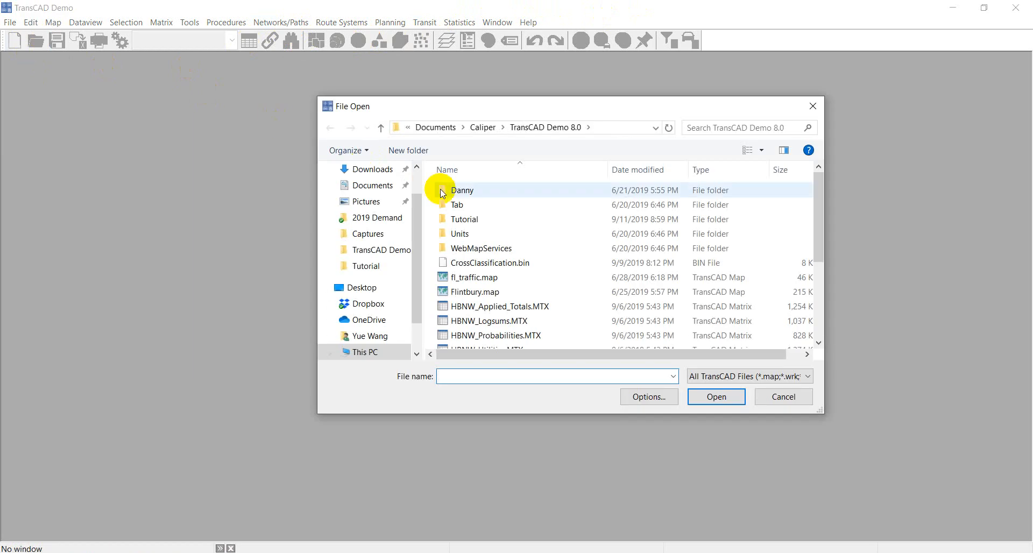
double_click(473, 219)
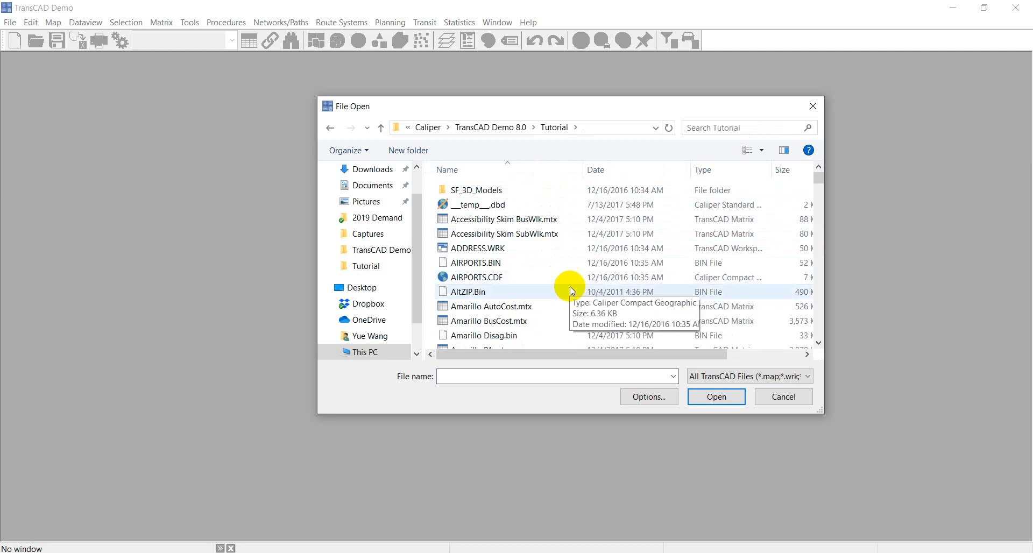
left_click(740, 376)
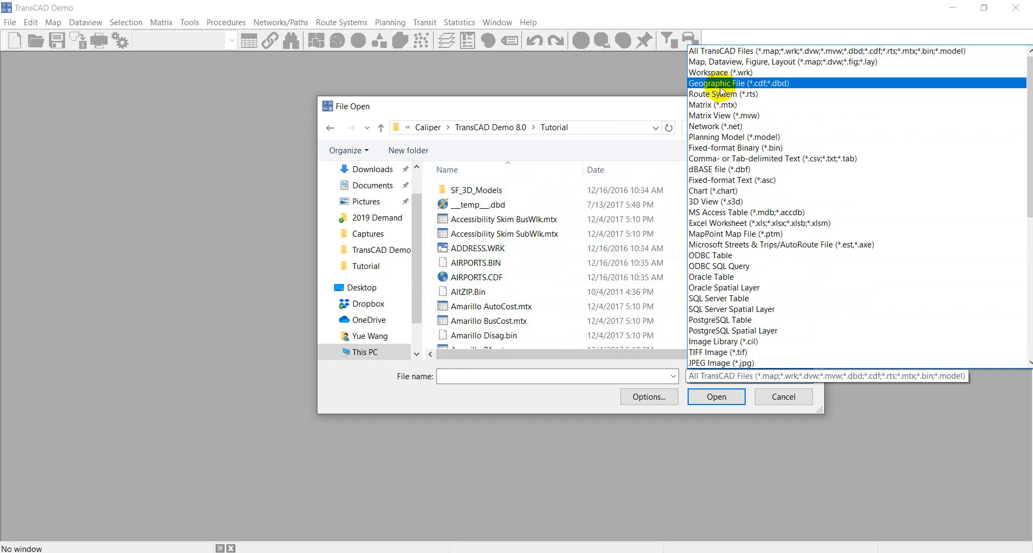
left_click(776, 85)
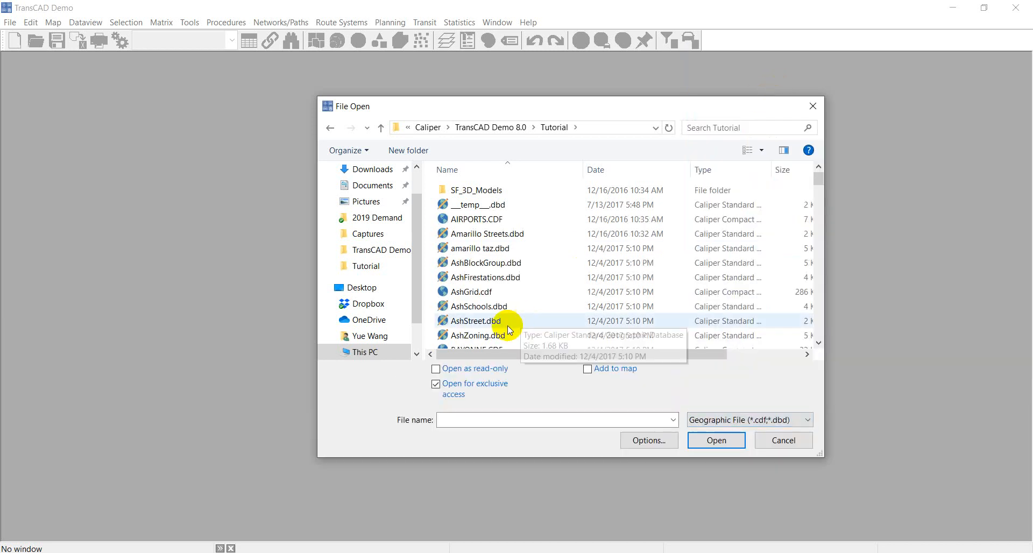
scroll(509, 282, "down", 5)
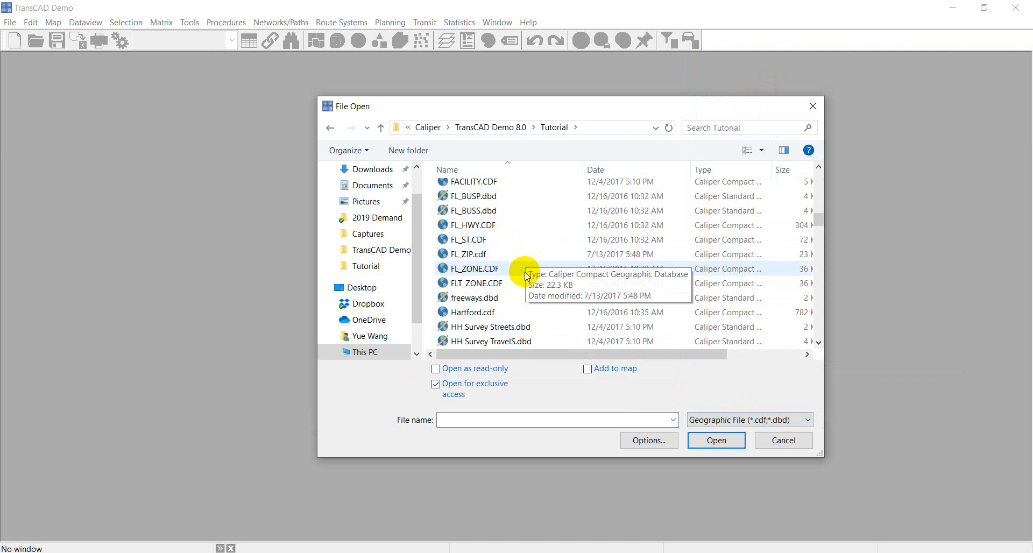
double_click(472, 269)
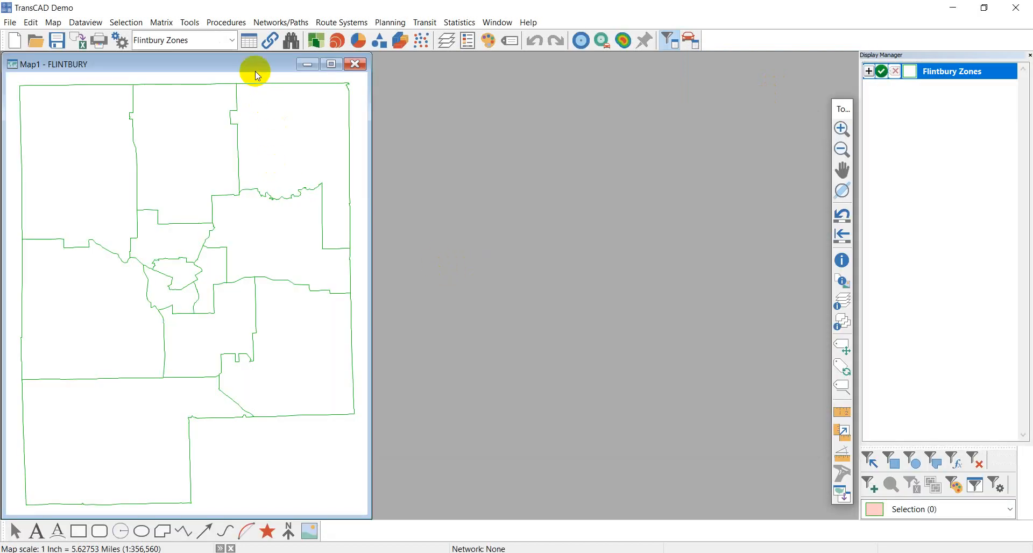
left_click_drag(255, 69, 301, 75)
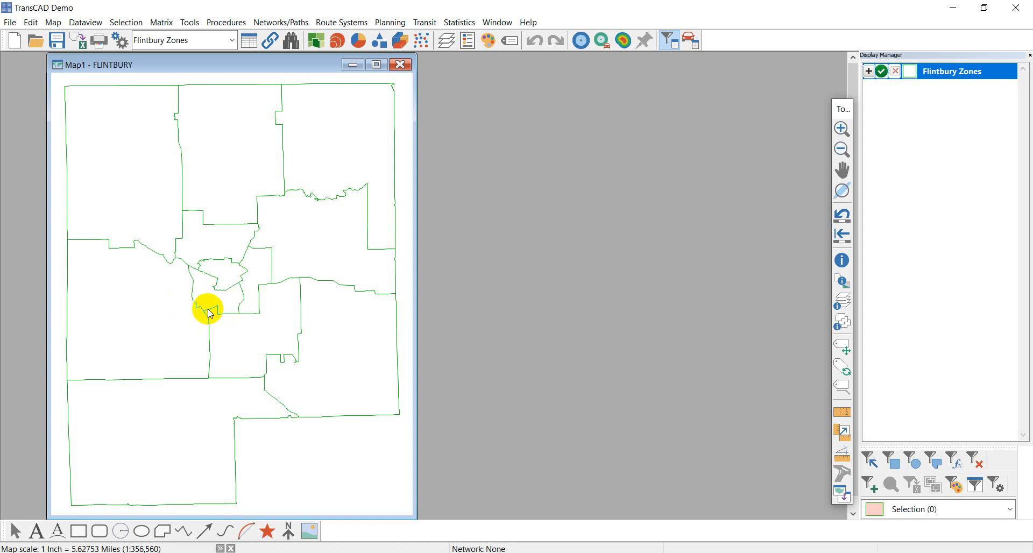
Step: Inspect all attributes of the northwest zone with the Info tool, close the readout and return to the pointer
mouse_move(194, 316)
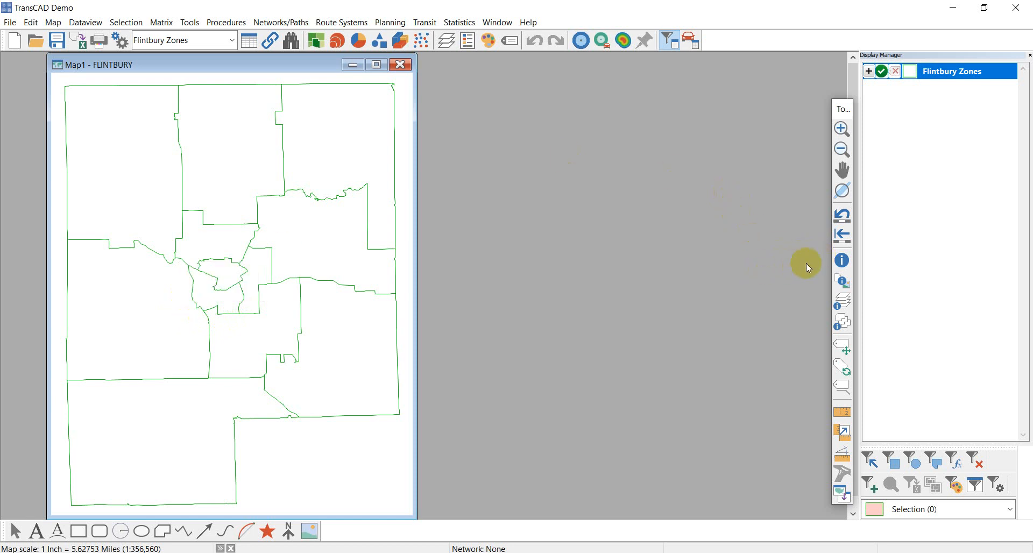
left_click(842, 260)
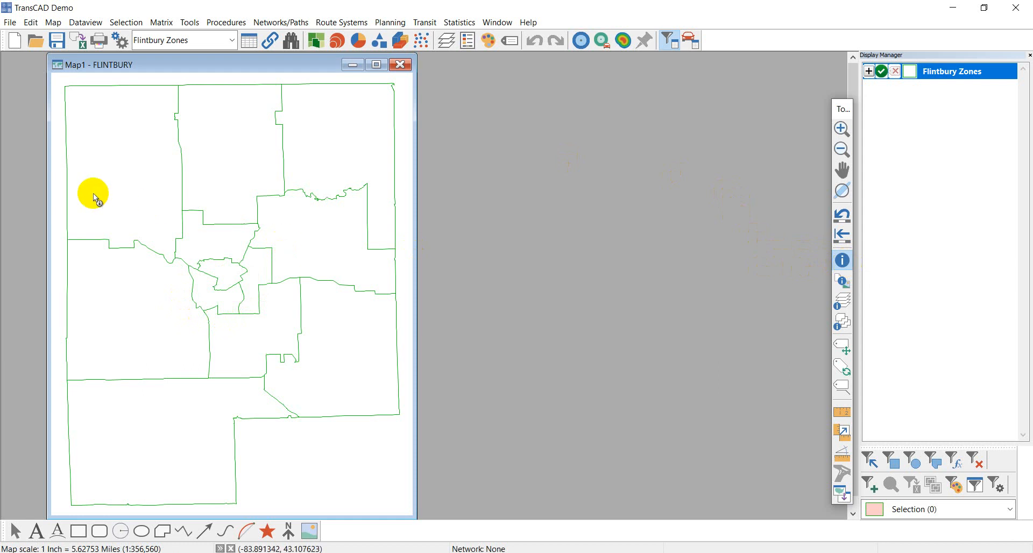
left_click(125, 157)
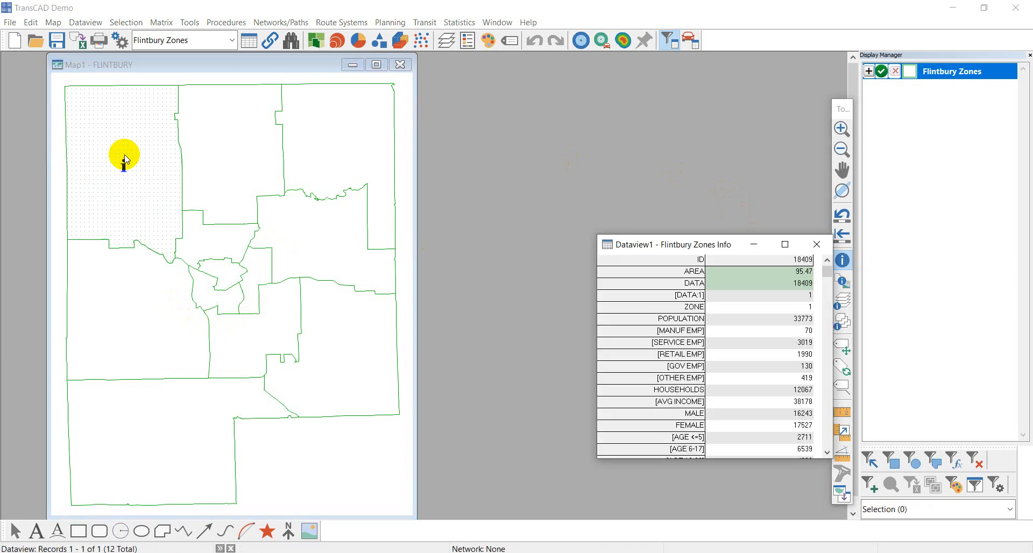
left_click_drag(722, 242, 581, 92)
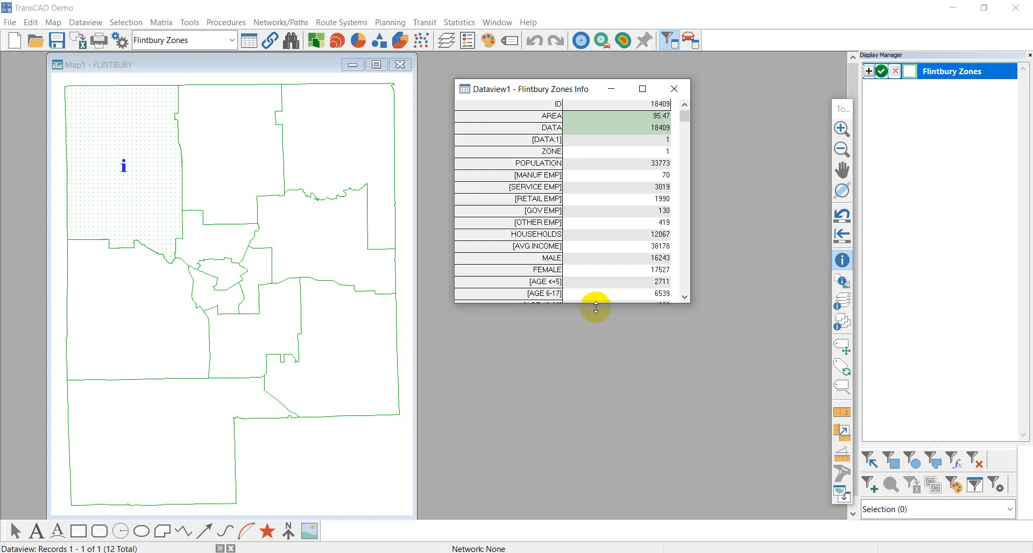
left_click_drag(596, 304, 595, 475)
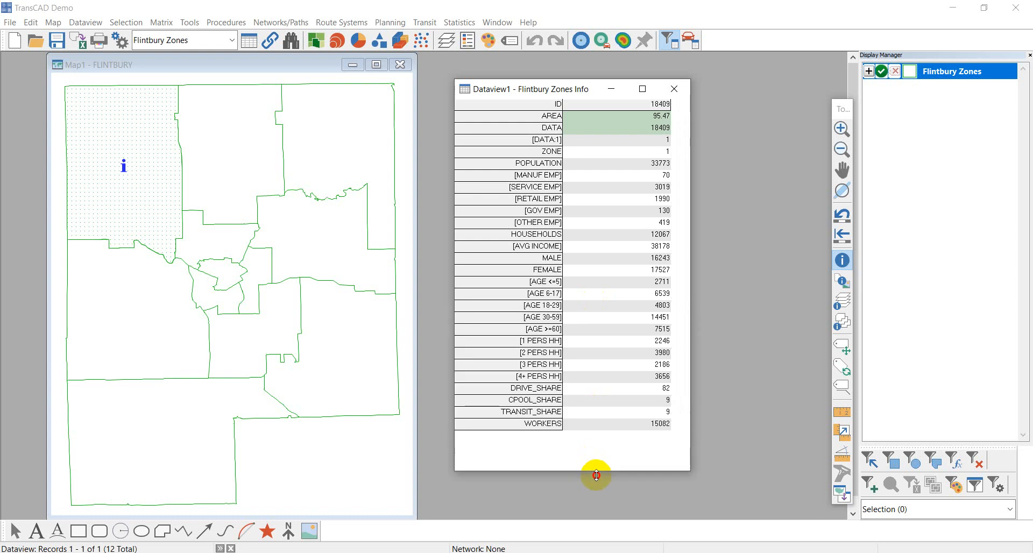
left_click(674, 89)
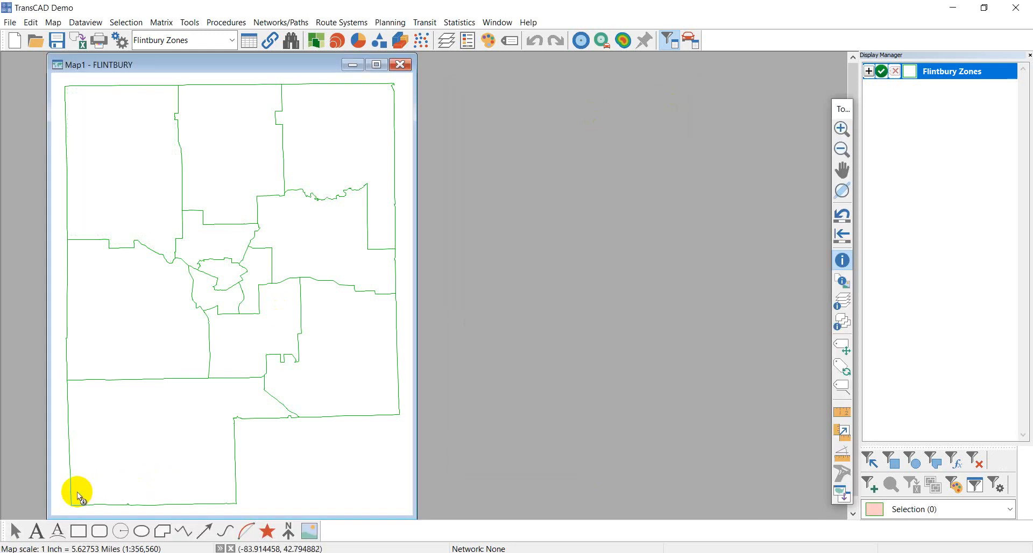
left_click(16, 532)
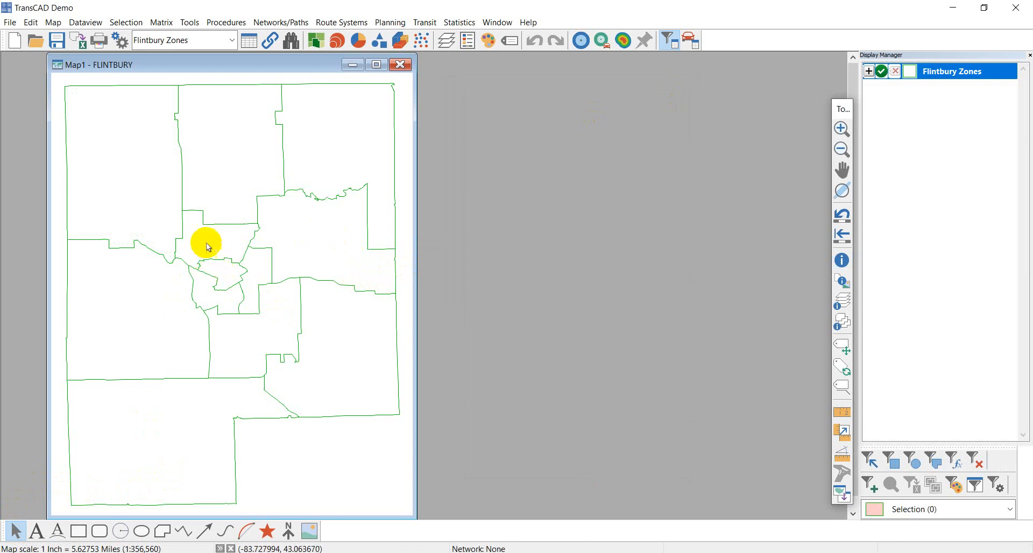
Step: Open the dataview of the Flintbury Zones layer and place its window over the map
left_click(249, 42)
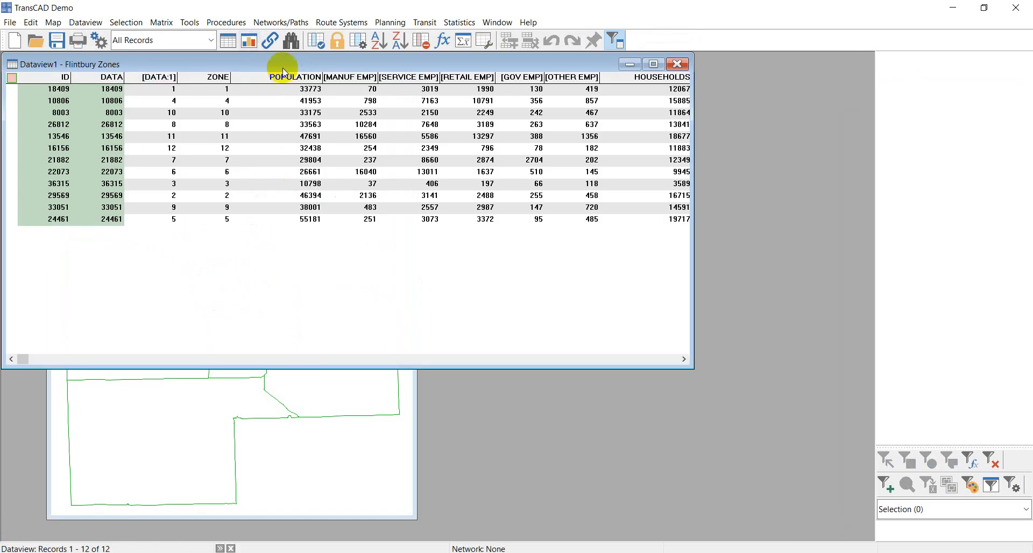
left_click_drag(271, 57, 503, 146)
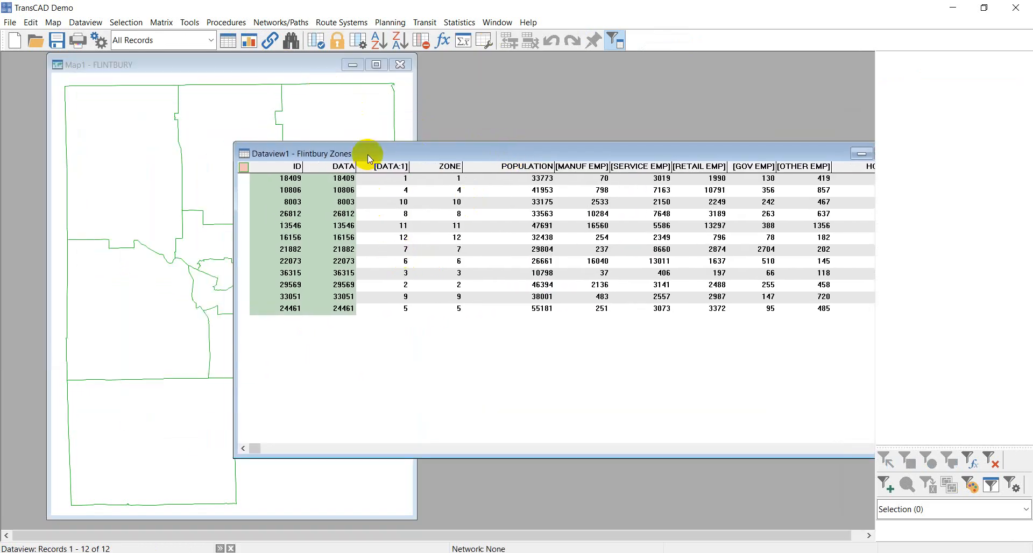
left_click_drag(367, 153, 498, 150)
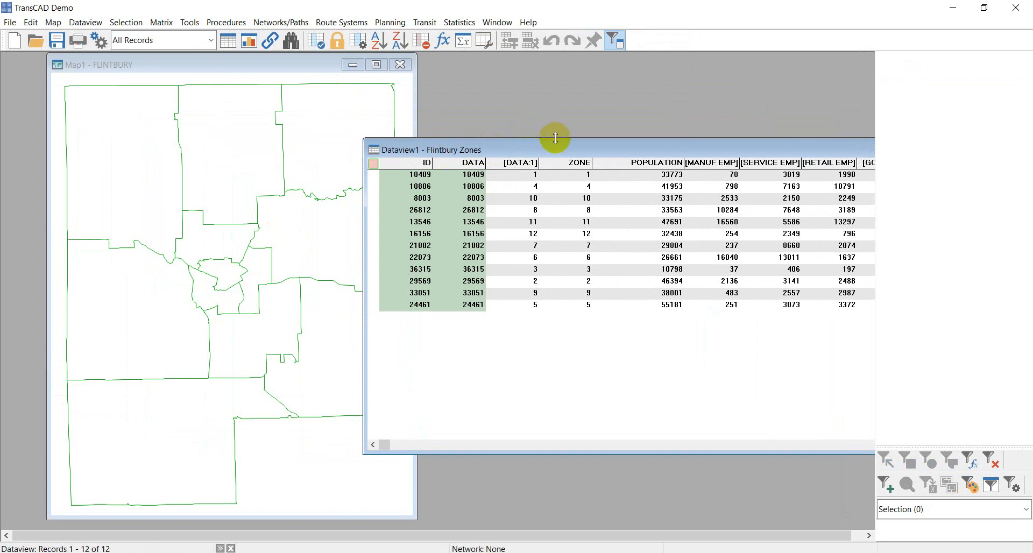
left_click_drag(563, 147, 295, 136)
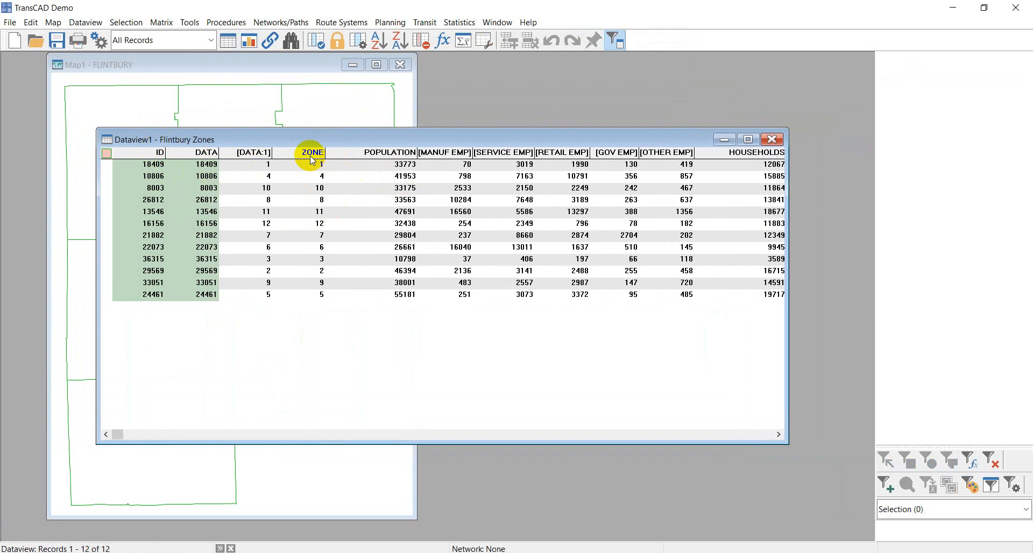
Step: Examine the zone, population, household and remaining demographic columns of the zone table through WORKERS, and minimize the table
left_click_drag(306, 164, 308, 293)
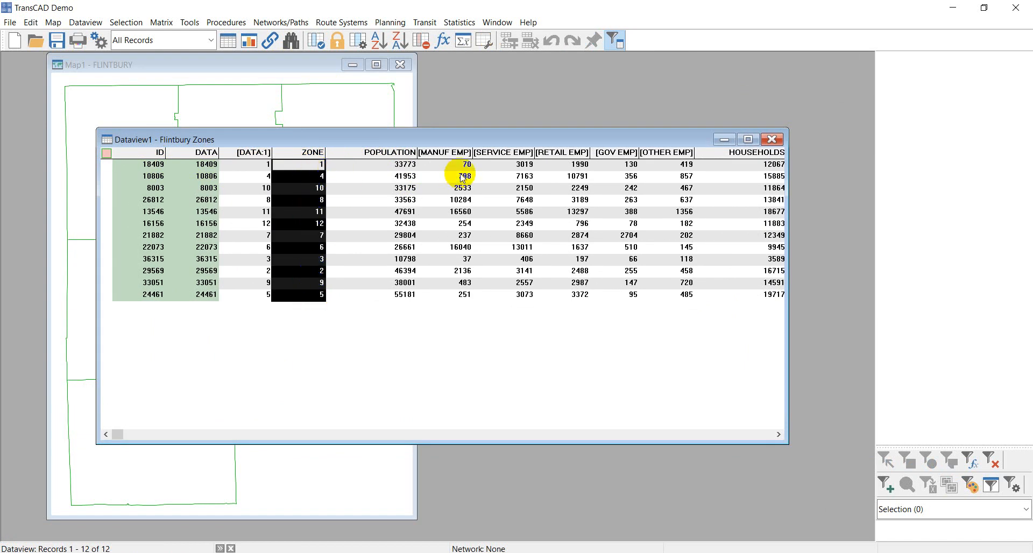
left_click(394, 153)
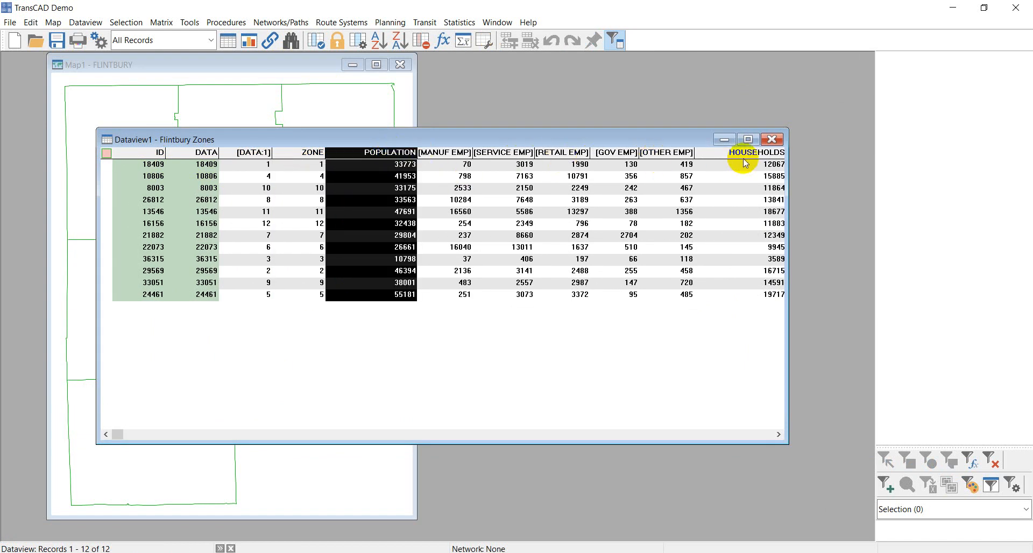
left_click(741, 153)
left_click(778, 434)
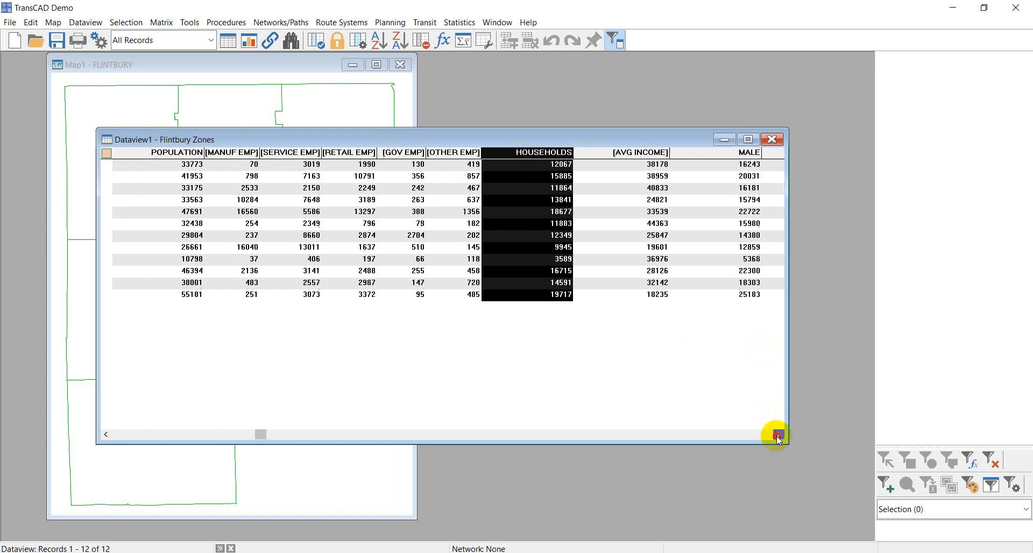
left_click(778, 434)
left_click(778, 434)
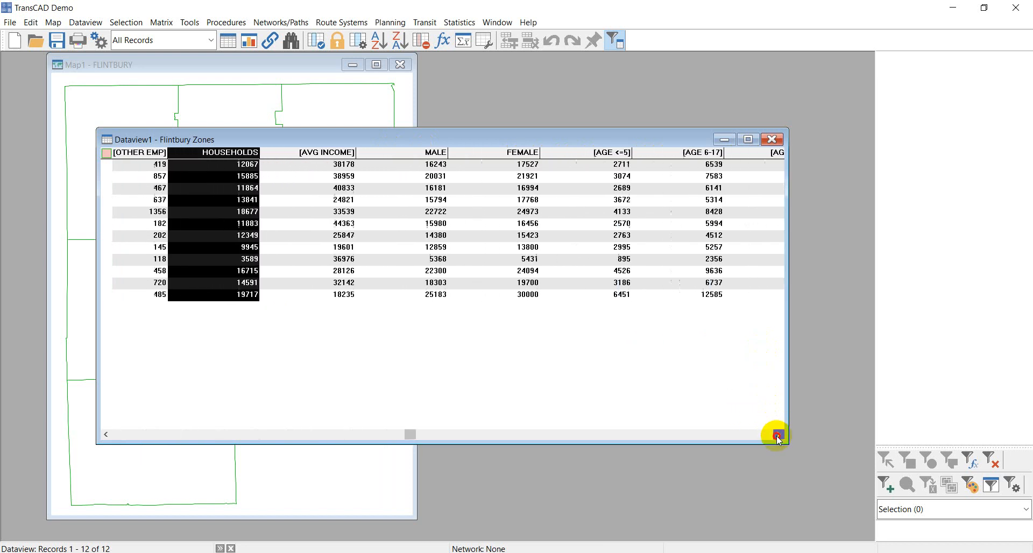
left_click(778, 434)
left_click(778, 435)
left_click(777, 434)
left_click(778, 435)
left_click(778, 435)
left_click(778, 435)
left_click(777, 435)
left_click(778, 434)
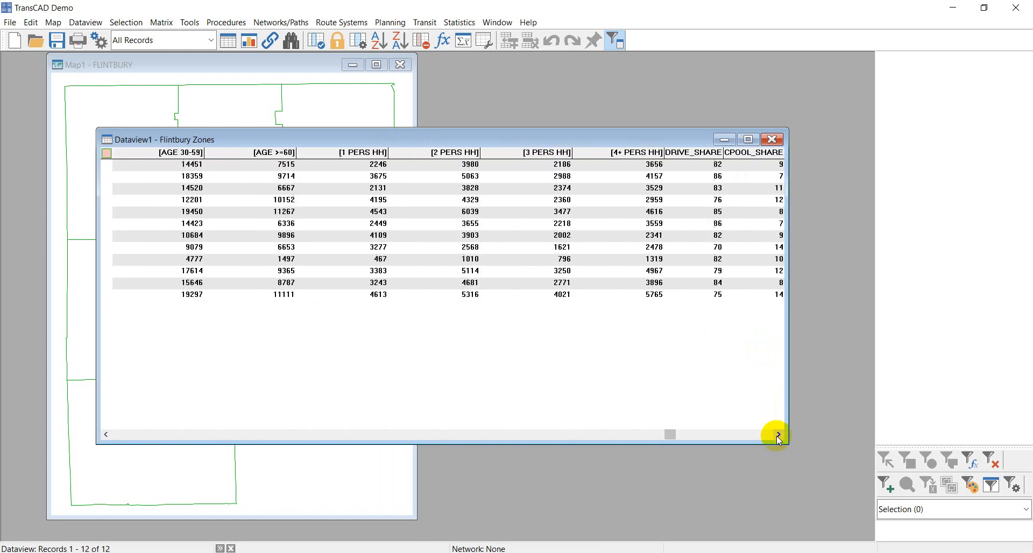
left_click(778, 435)
left_click(778, 434)
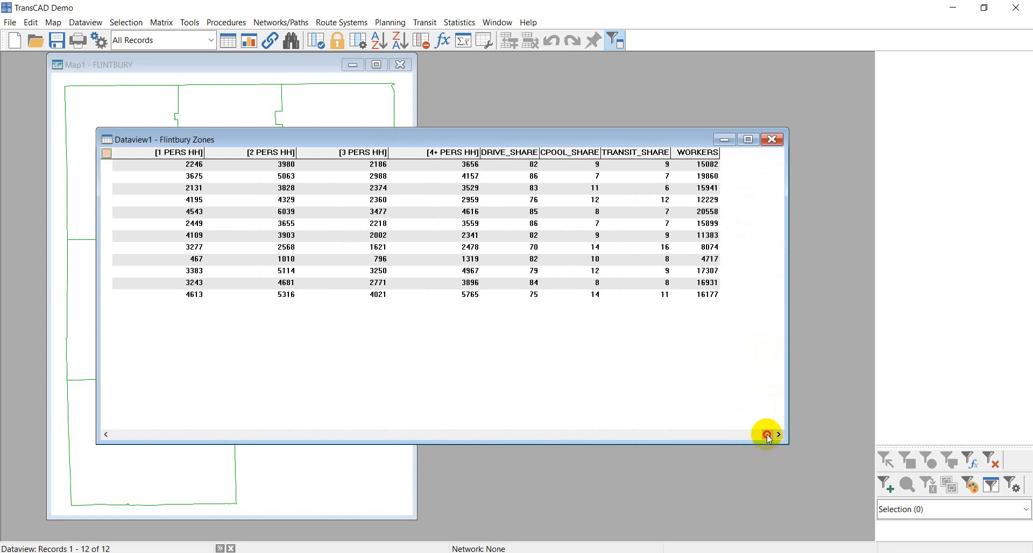
left_click_drag(764, 434, 100, 437)
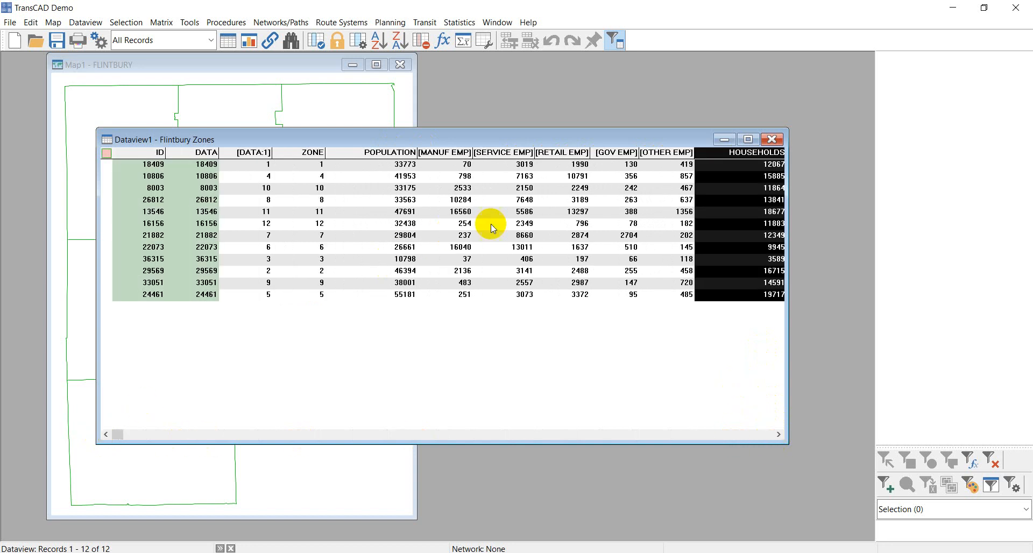
left_click(724, 140)
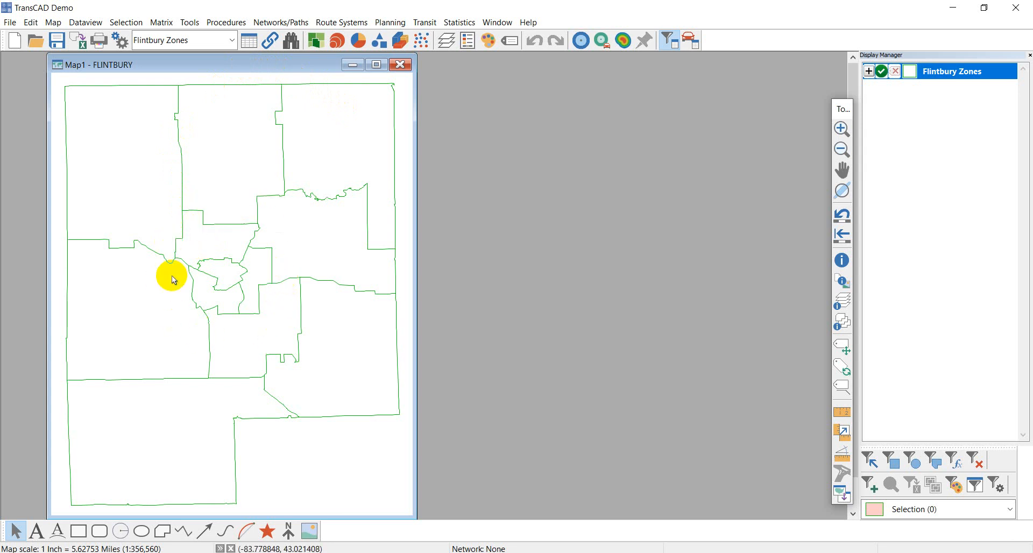
Step: Apply a color theme to the Flintbury Zones based on POPULATION, using Optimal Breaks with 8 classes
mouse_move(173, 276)
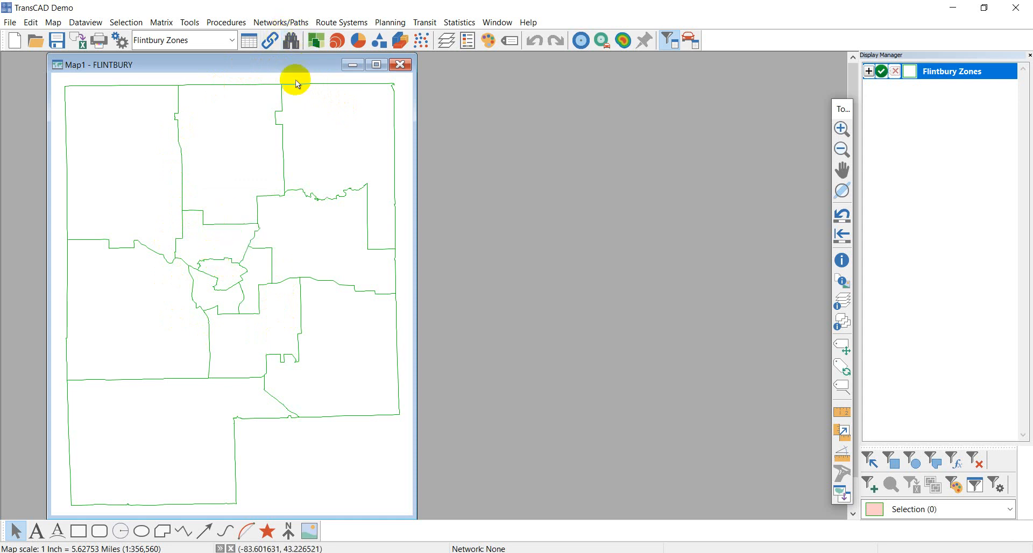
left_click(318, 41)
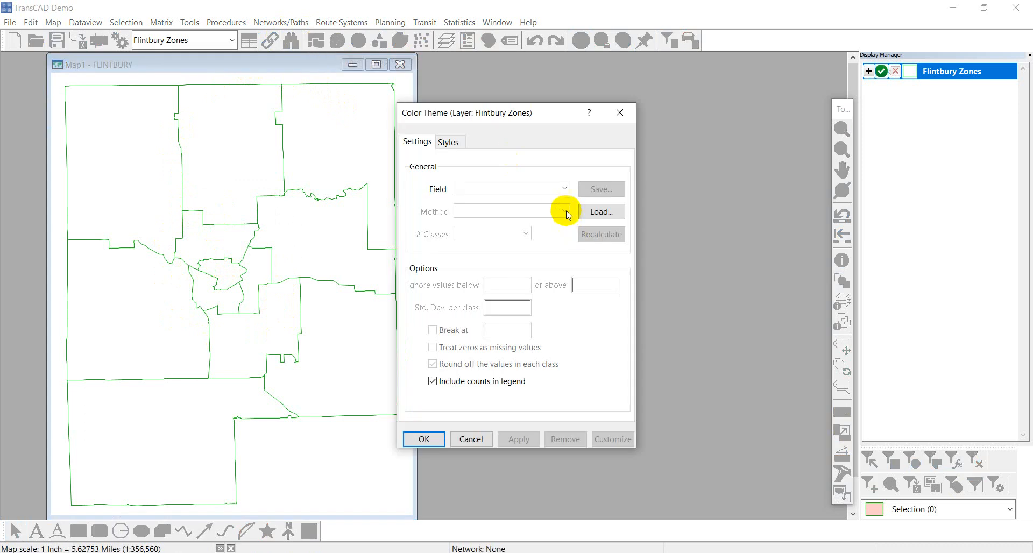
left_click(519, 191)
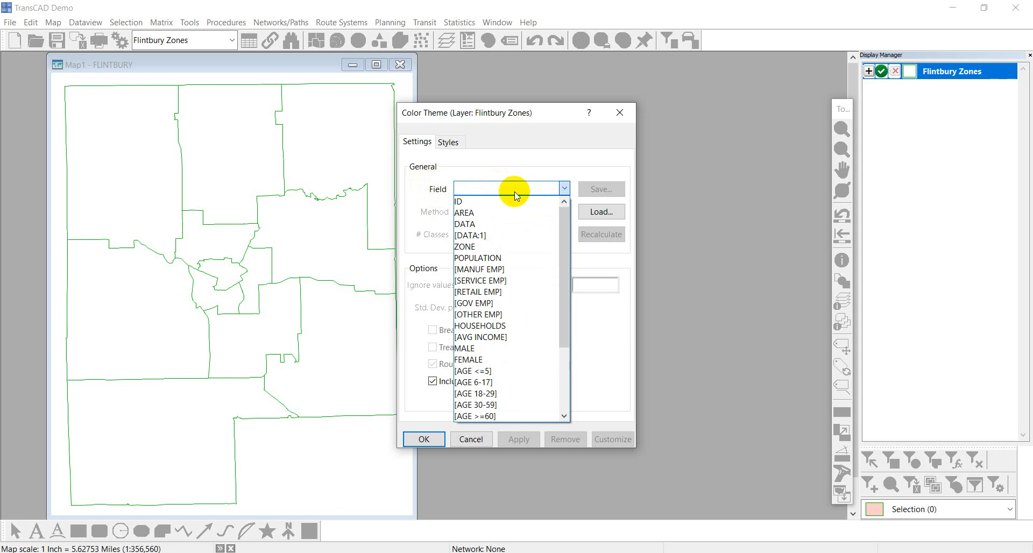
left_click(469, 259)
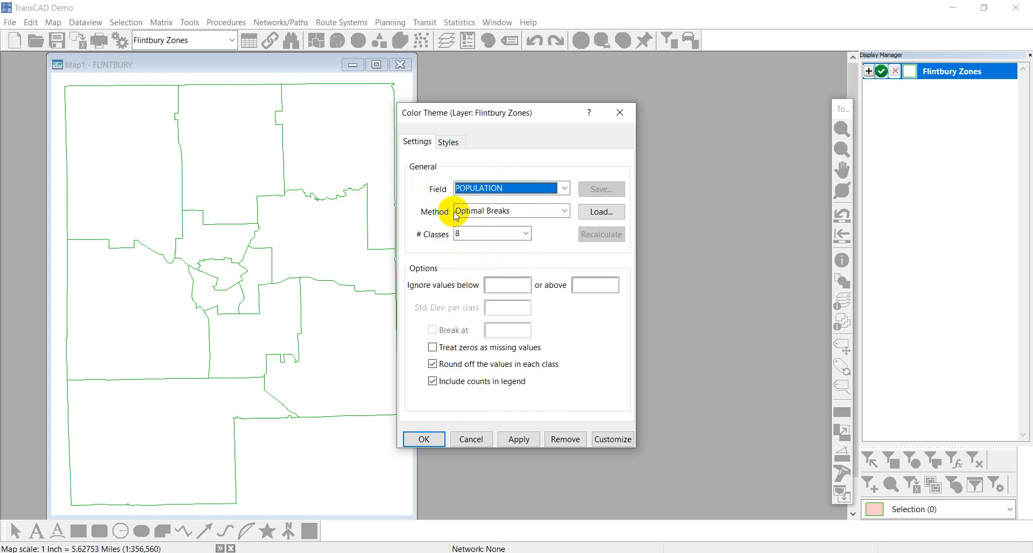
left_click(448, 145)
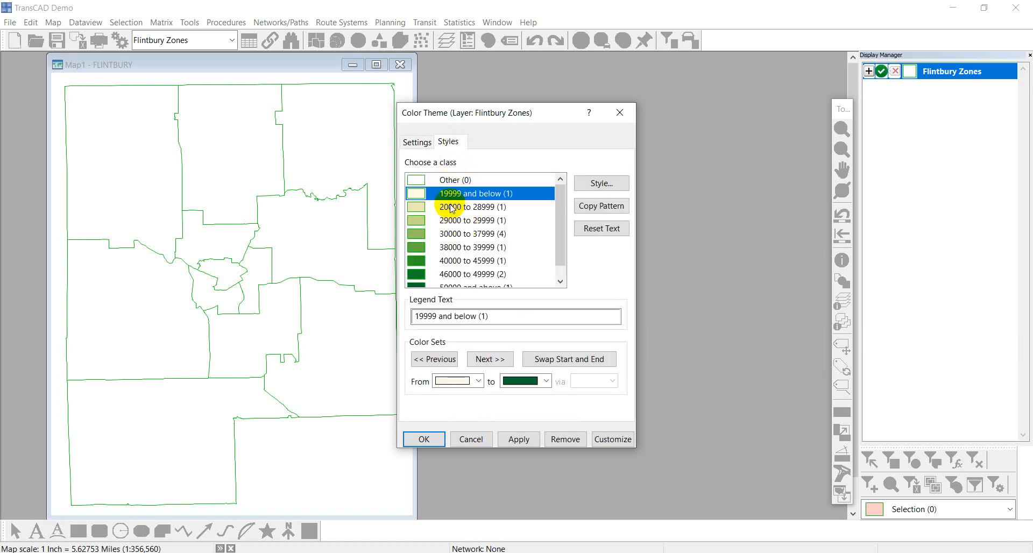
scroll(437, 202, "down", 1)
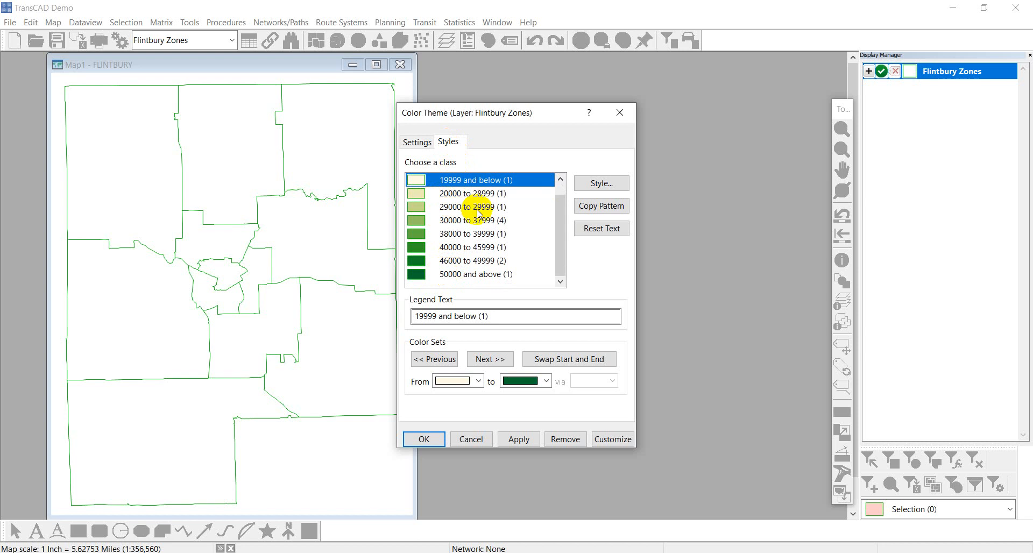
left_click(417, 142)
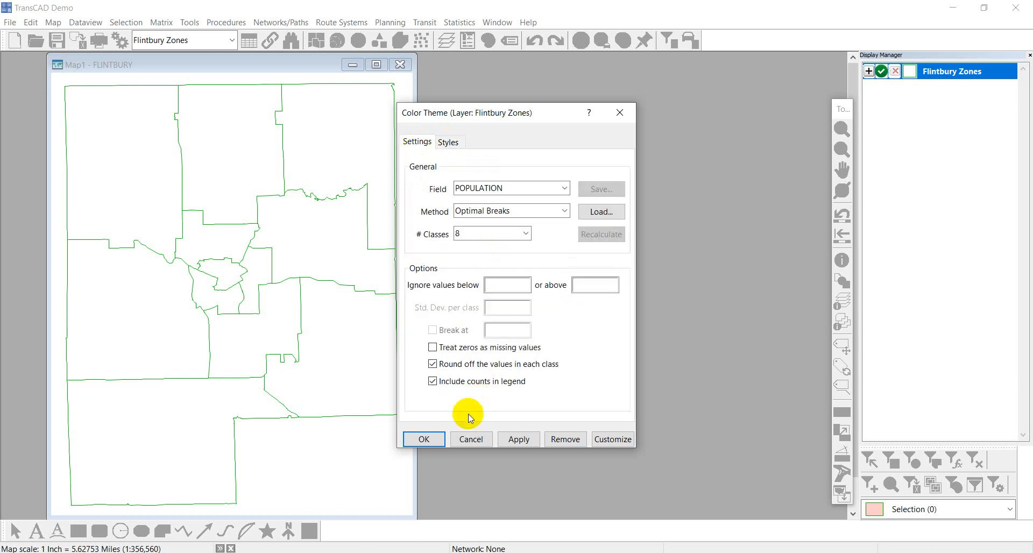
left_click(518, 441)
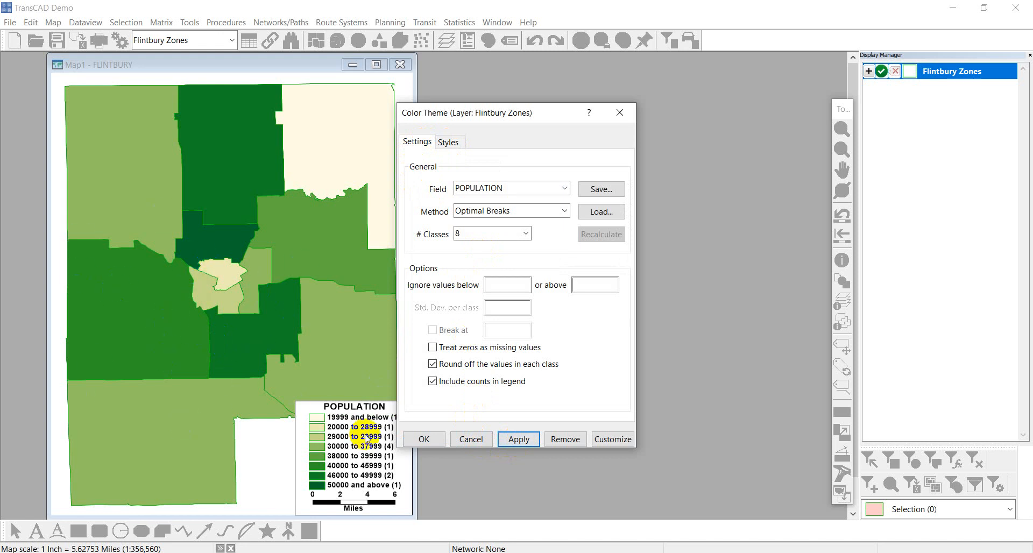
left_click(424, 439)
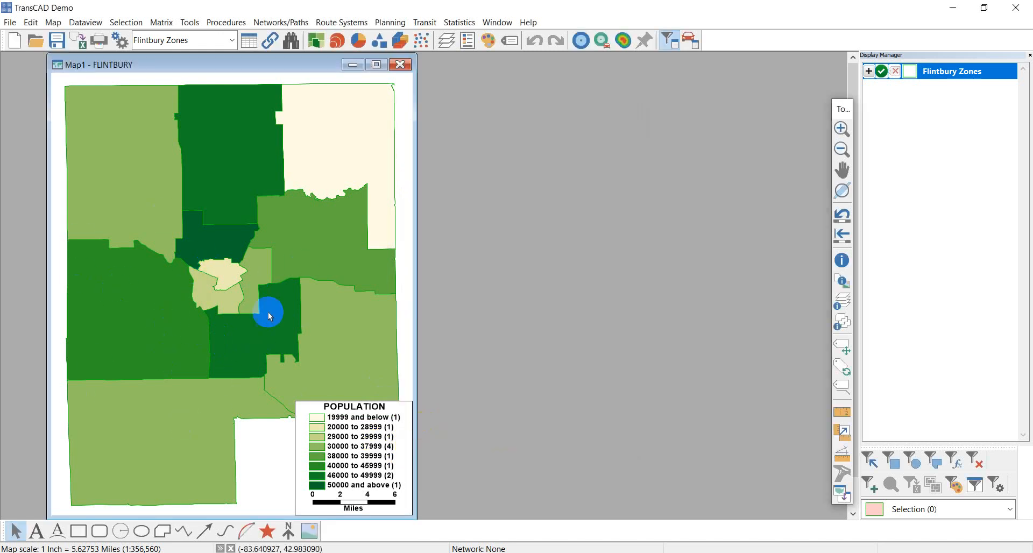
Step: Label the Flintbury Zones on the map with the ZONE field
mouse_move(183, 320)
left_click(508, 41)
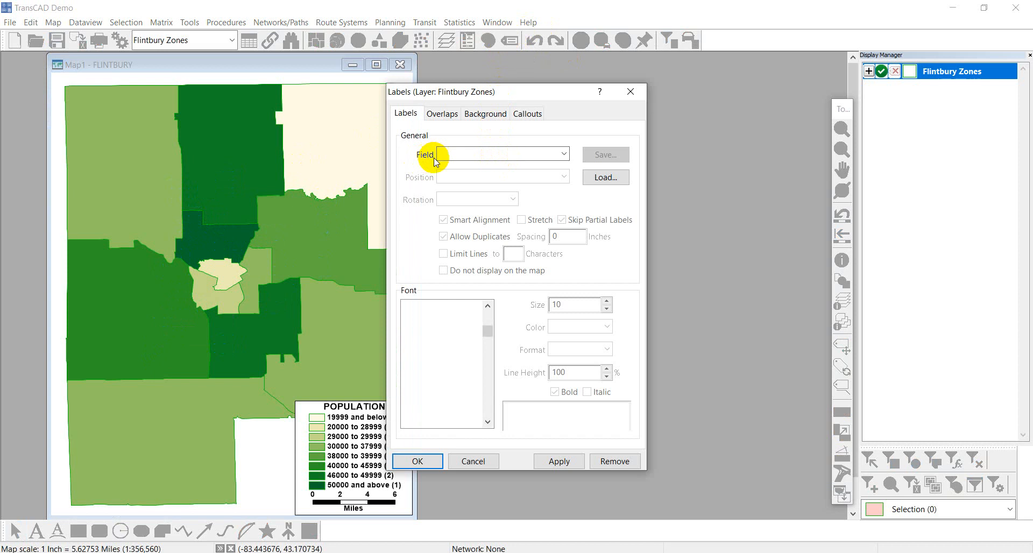
left_click(467, 156)
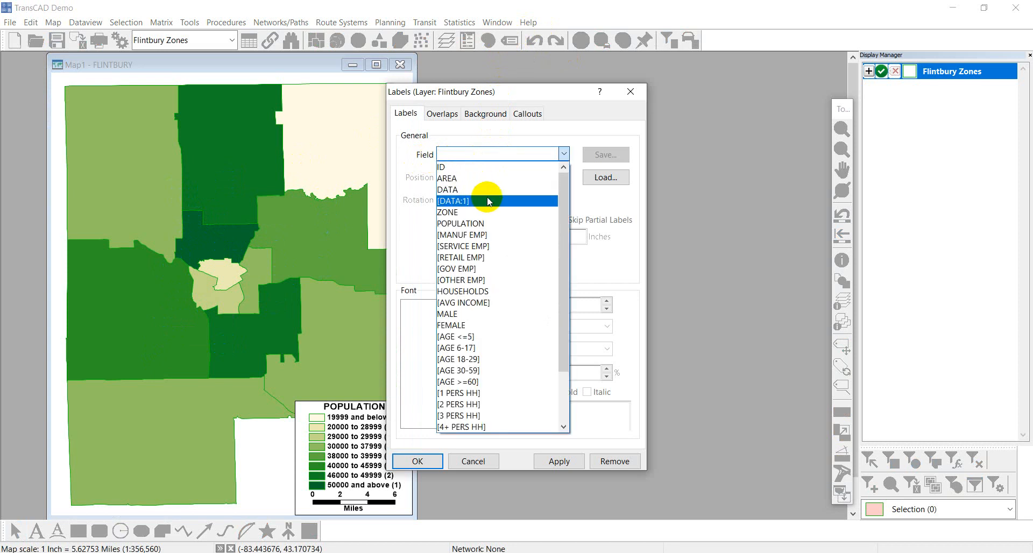
left_click(449, 213)
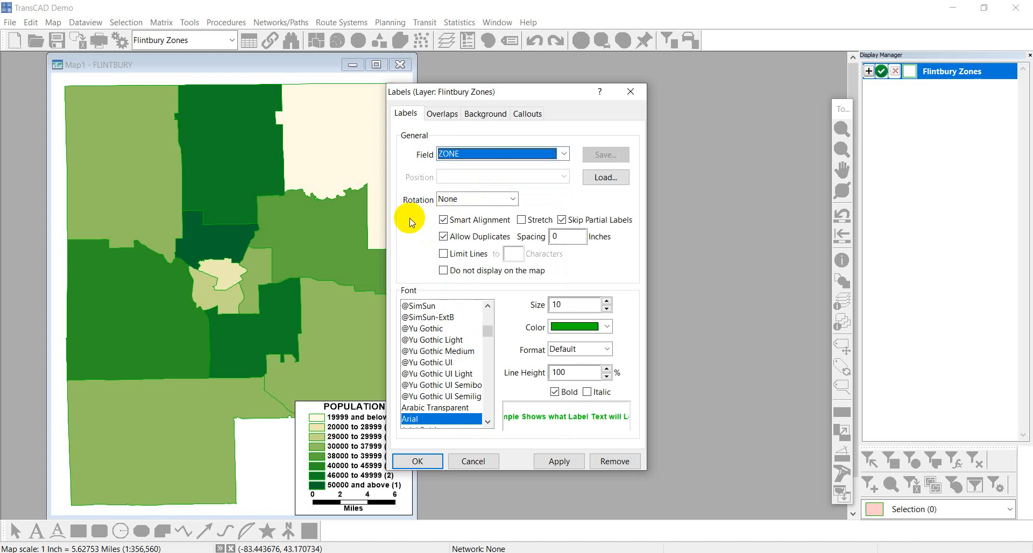
left_click(554, 462)
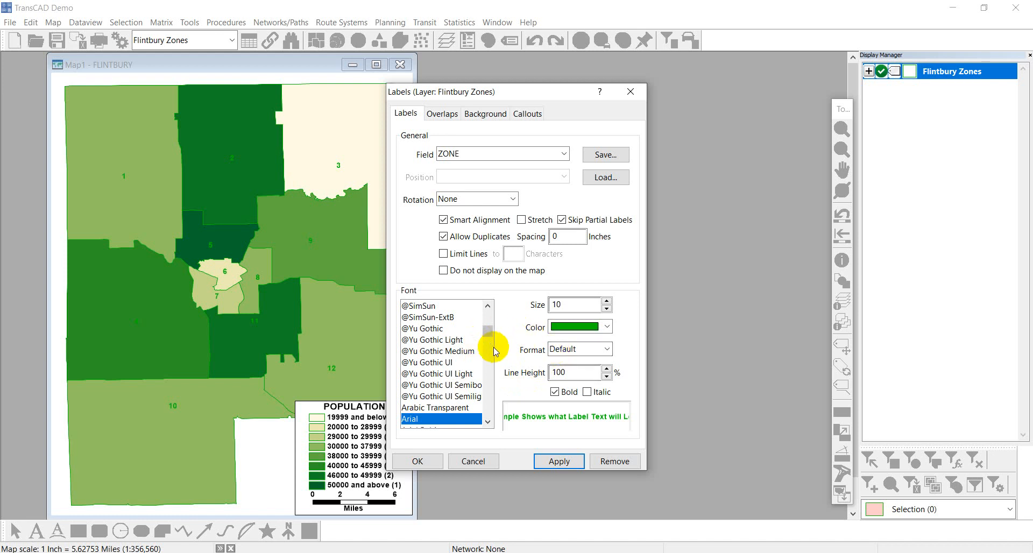
Step: Set the zone label font color to black and its size to 16
left_click(605, 327)
scroll(575, 376, "up", 5)
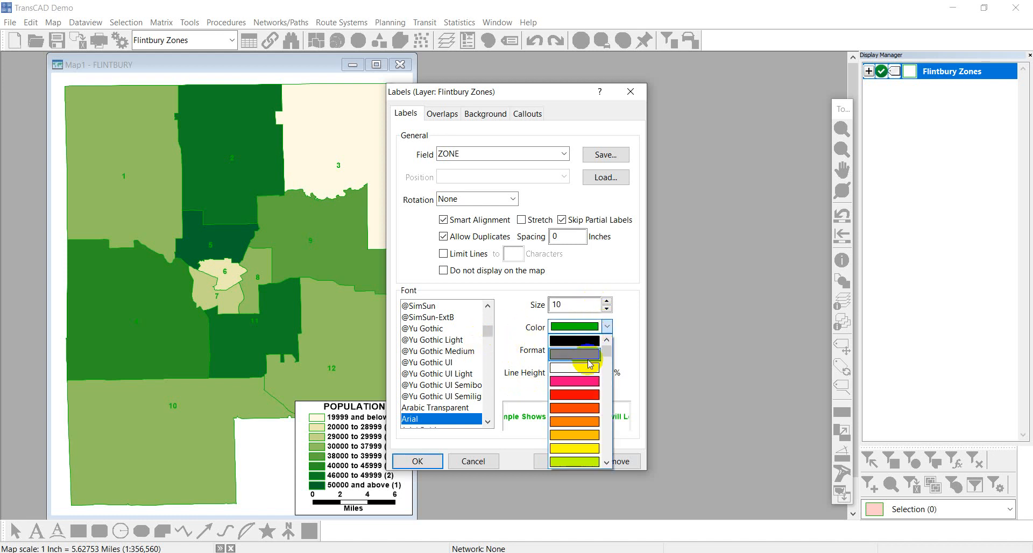
left_click(574, 335)
left_click(607, 302)
left_click(607, 302)
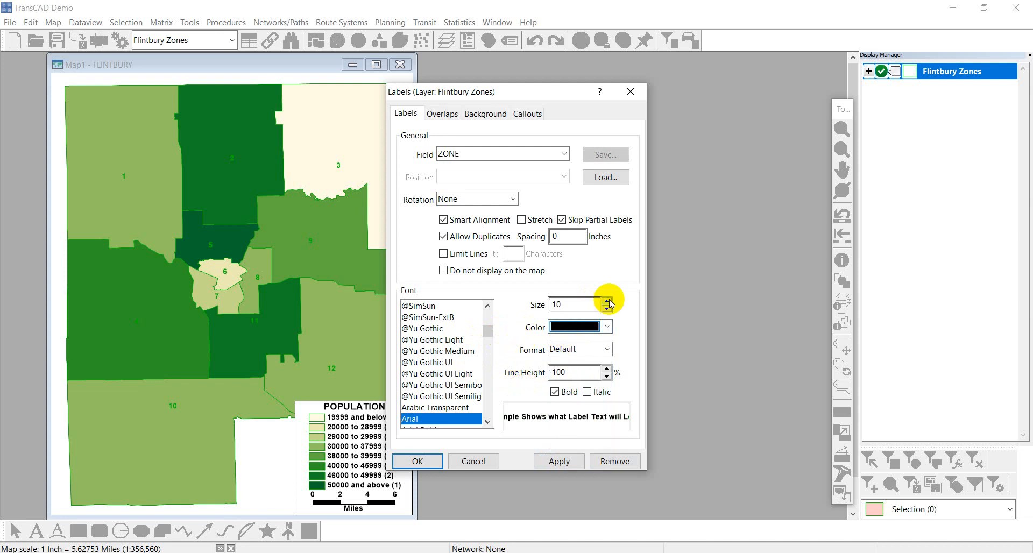
left_click(607, 301)
left_click(607, 302)
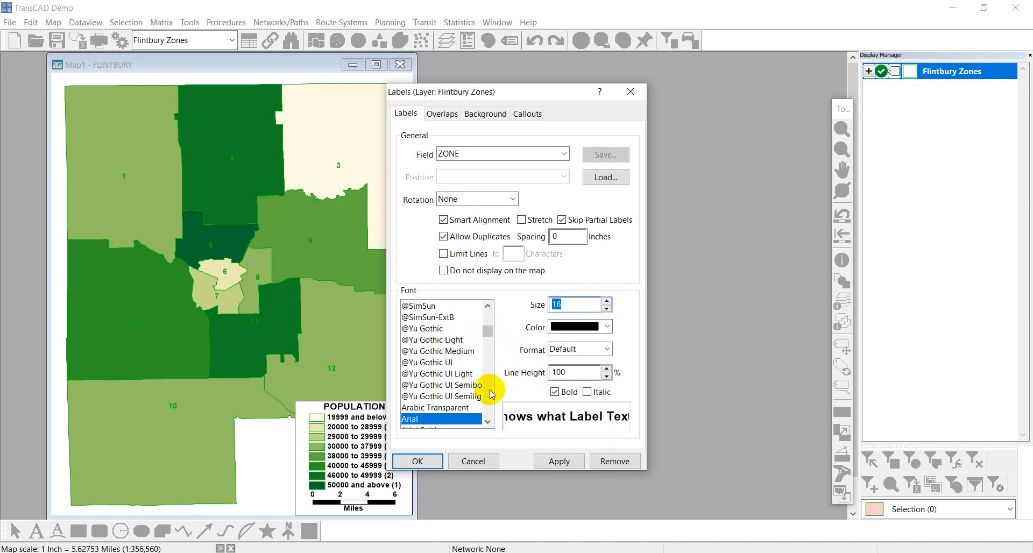
Step: Give the zone labels a Halo background and apply the label settings to the map
left_click(482, 115)
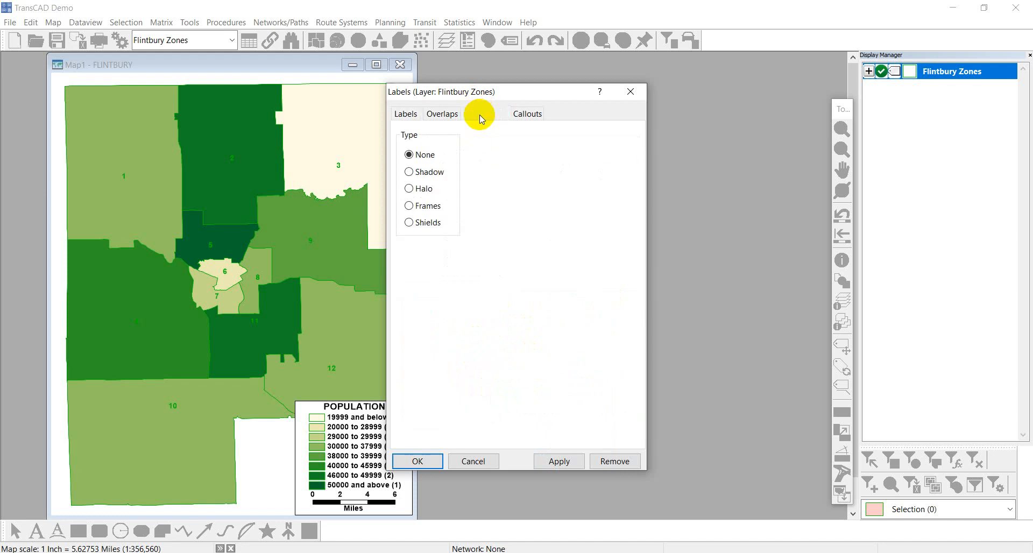
left_click(423, 195)
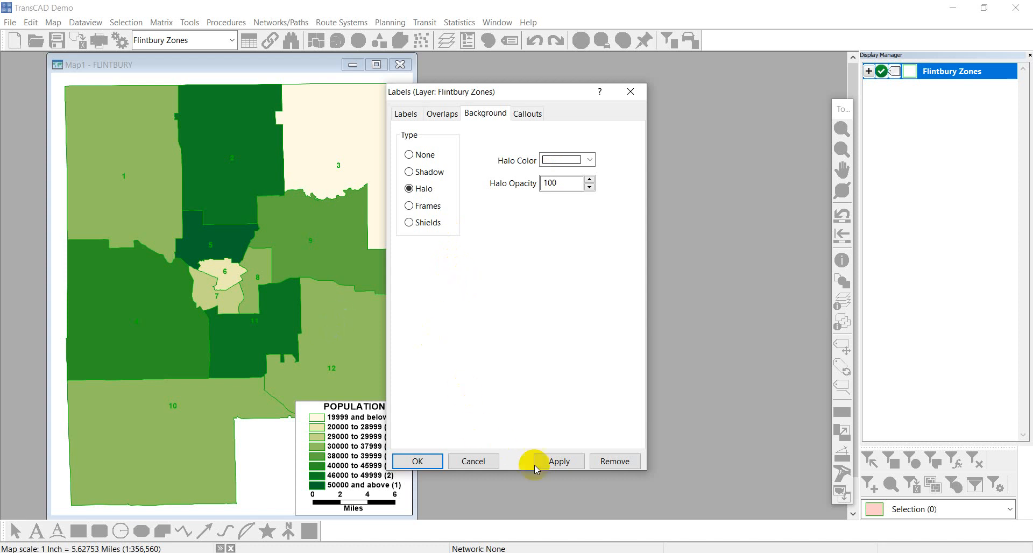
left_click(559, 462)
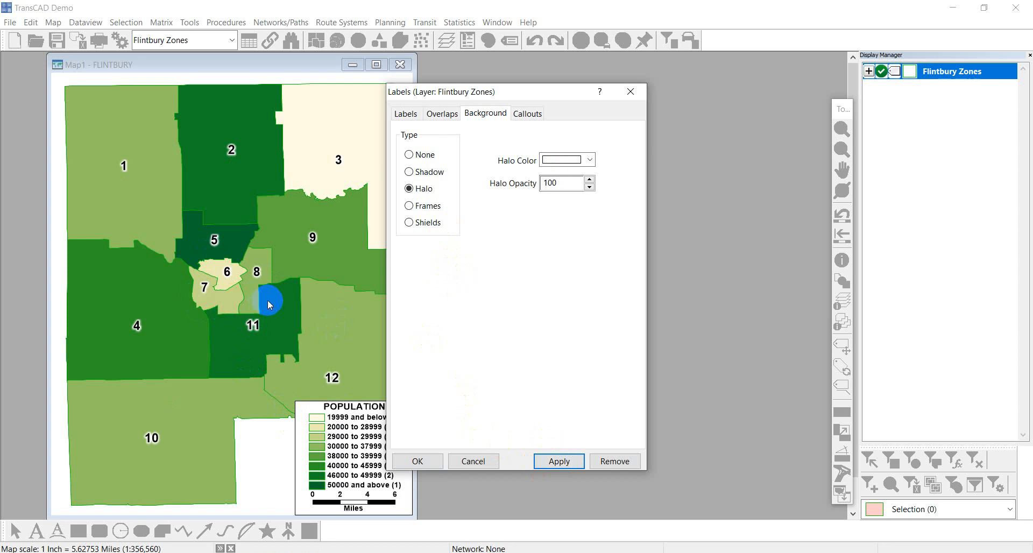
left_click(417, 462)
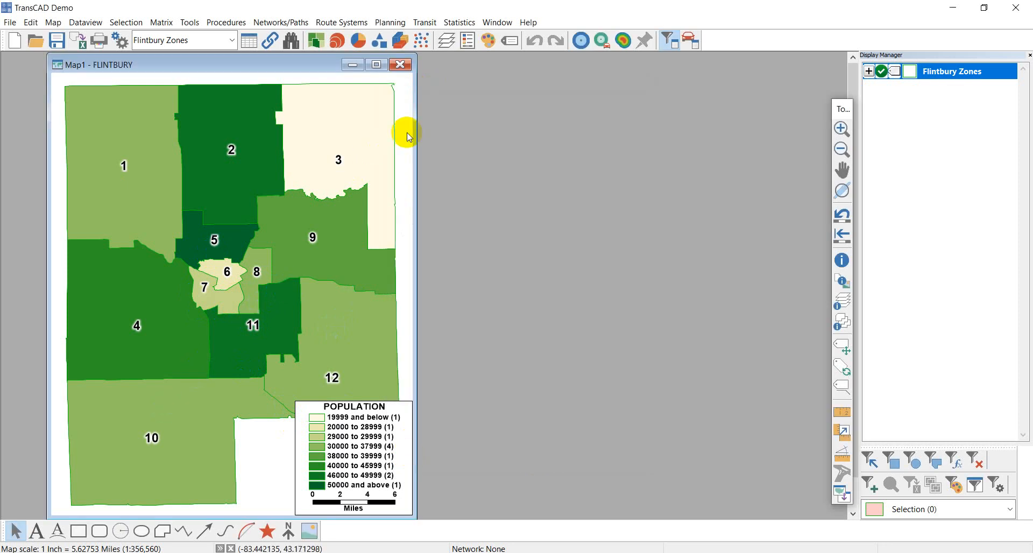
Step: Switch the zone labels to multiple fields, with ZONE first and POPULATION second
left_click(508, 41)
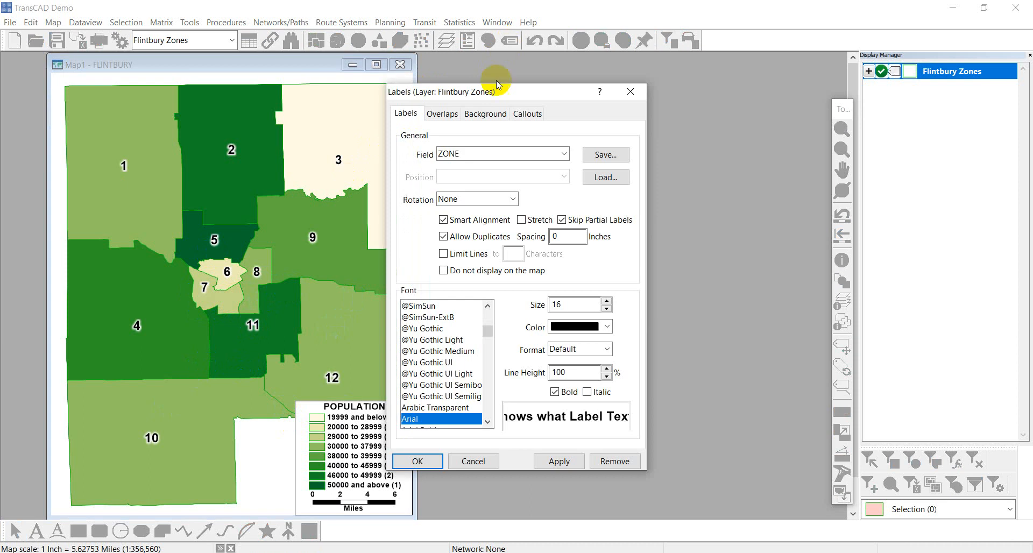
left_click(495, 157)
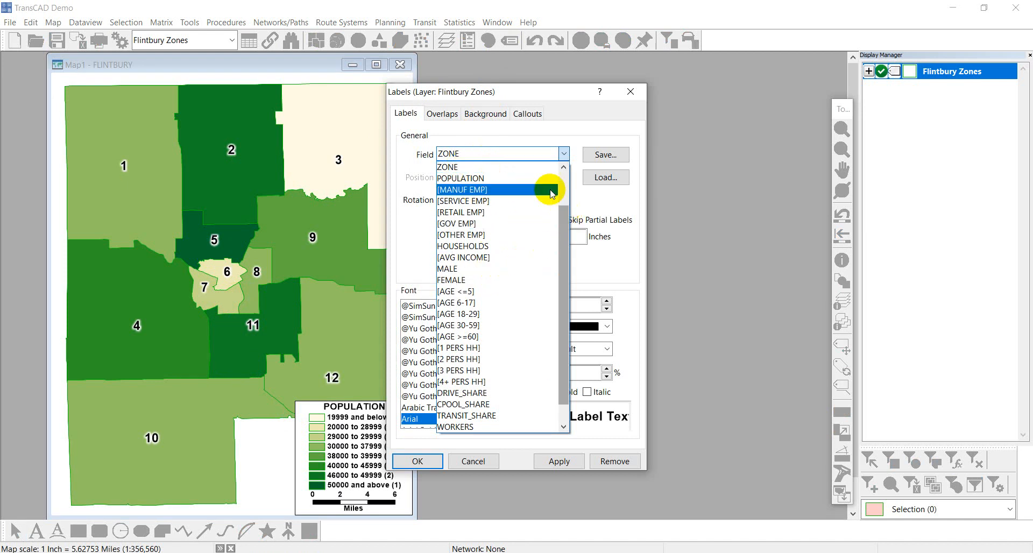
left_click_drag(564, 214, 563, 265)
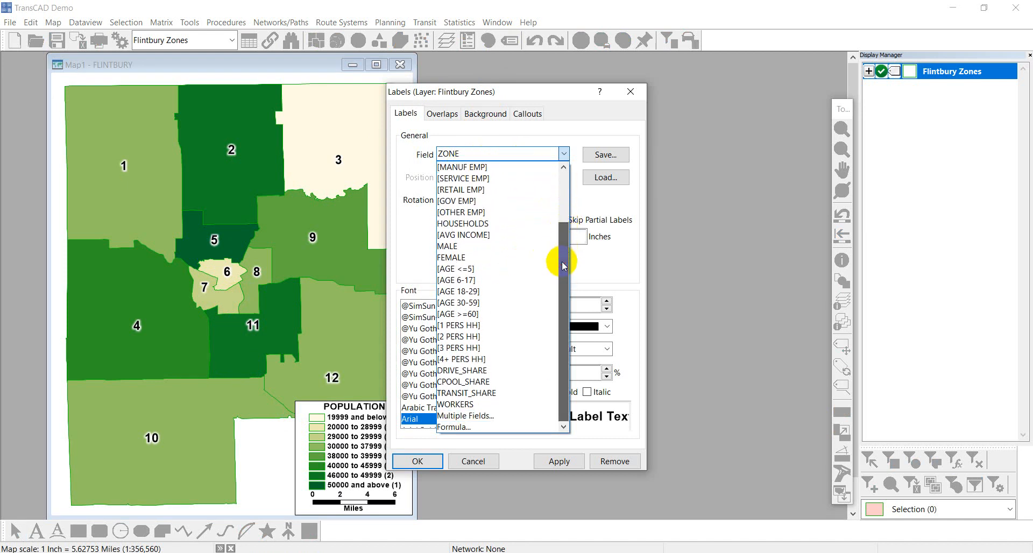
left_click(477, 415)
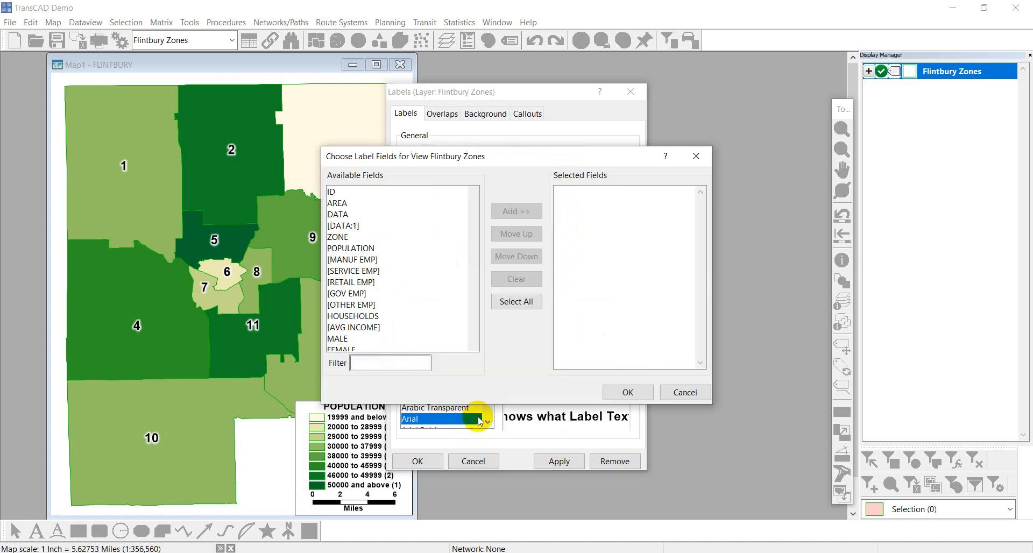
left_click(343, 239)
left_click(517, 212)
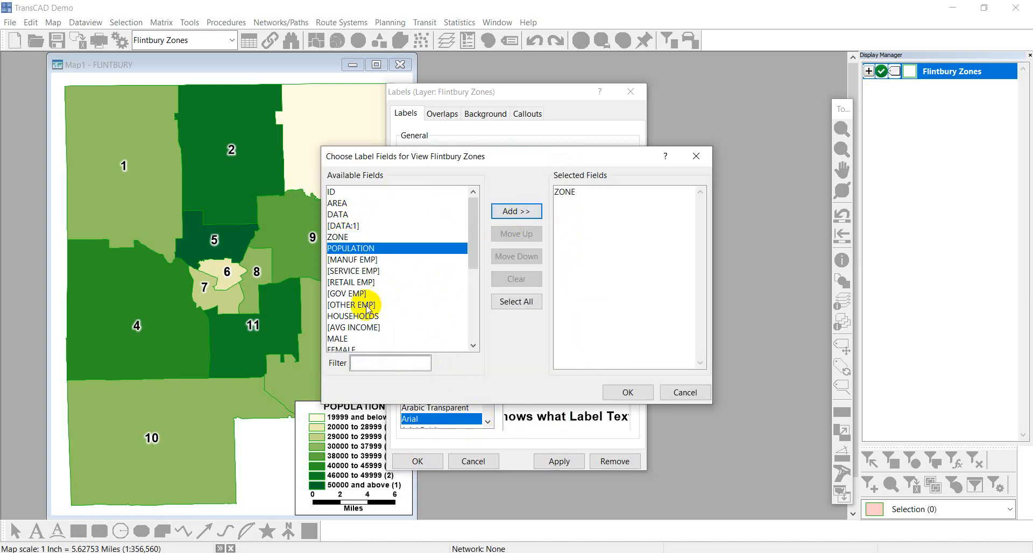
scroll(369, 323, "down", 3)
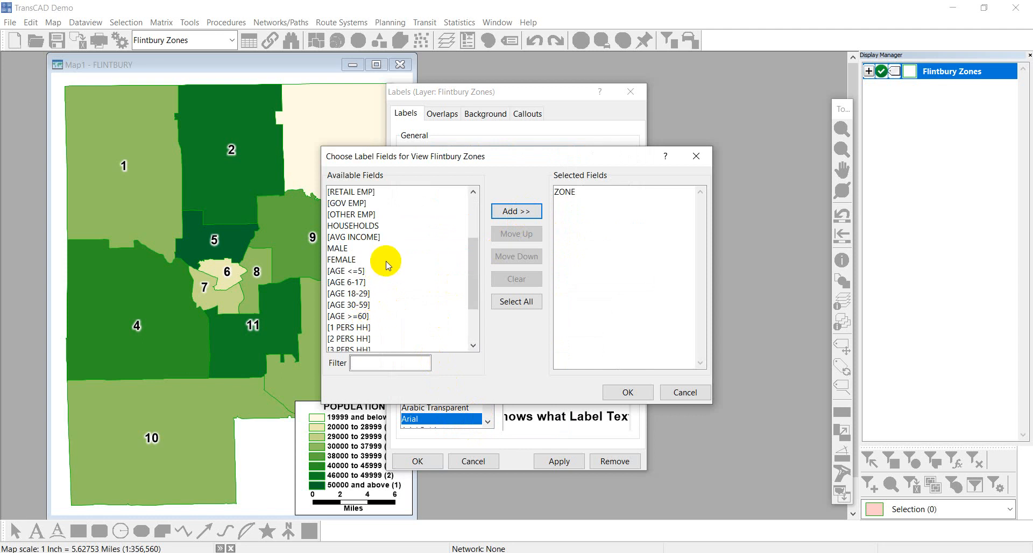
scroll(381, 248, "up", 3)
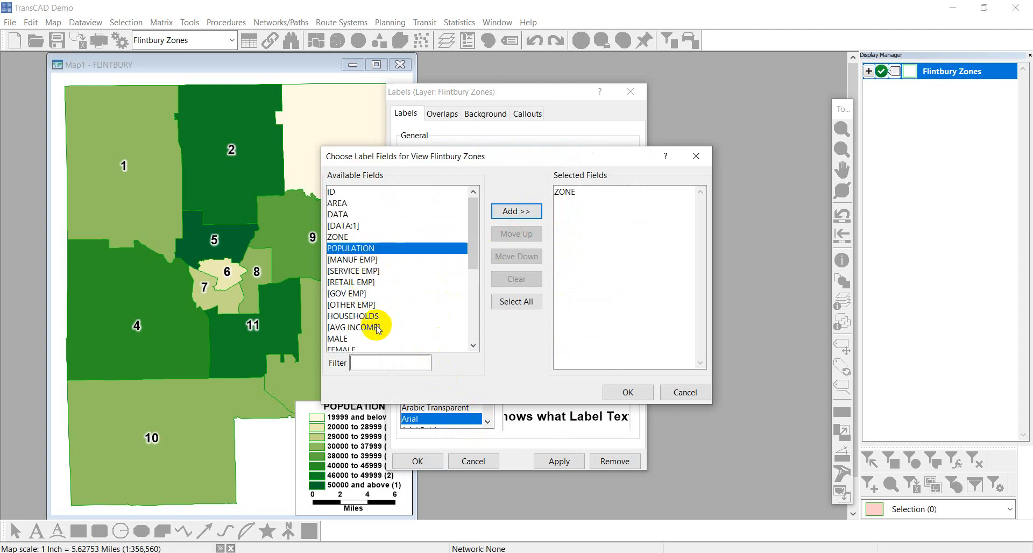
scroll(377, 305, "down", 5)
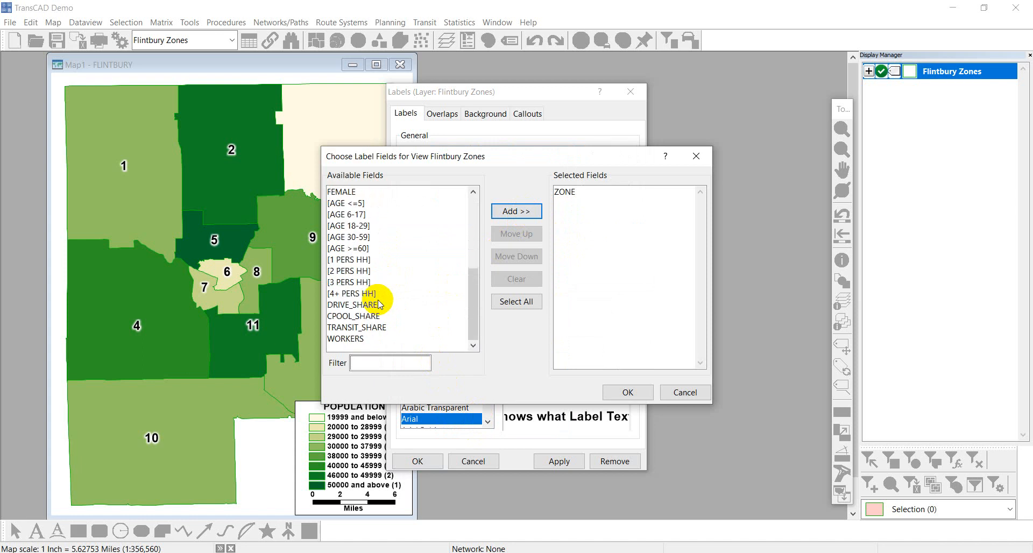
scroll(378, 306, "up", 5)
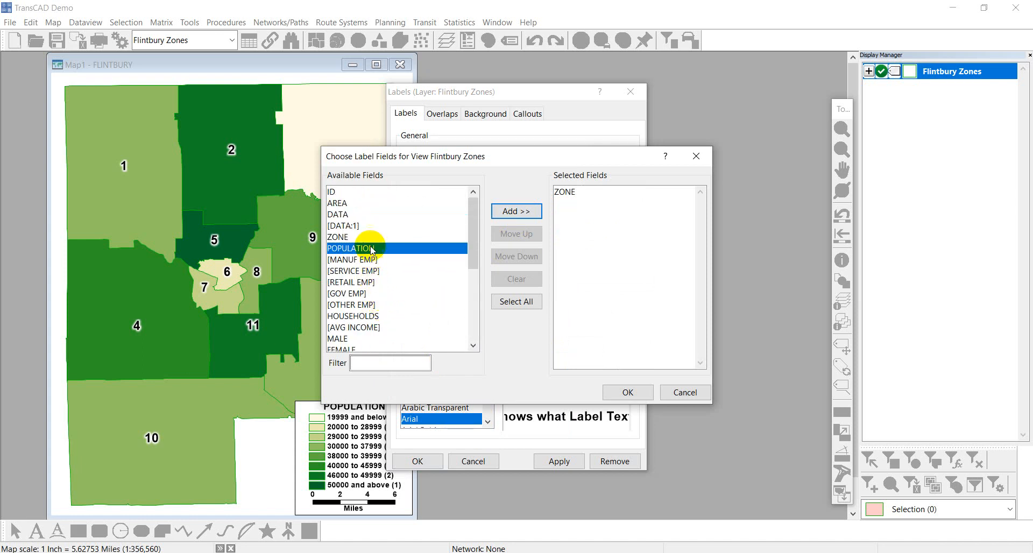
left_click(522, 211)
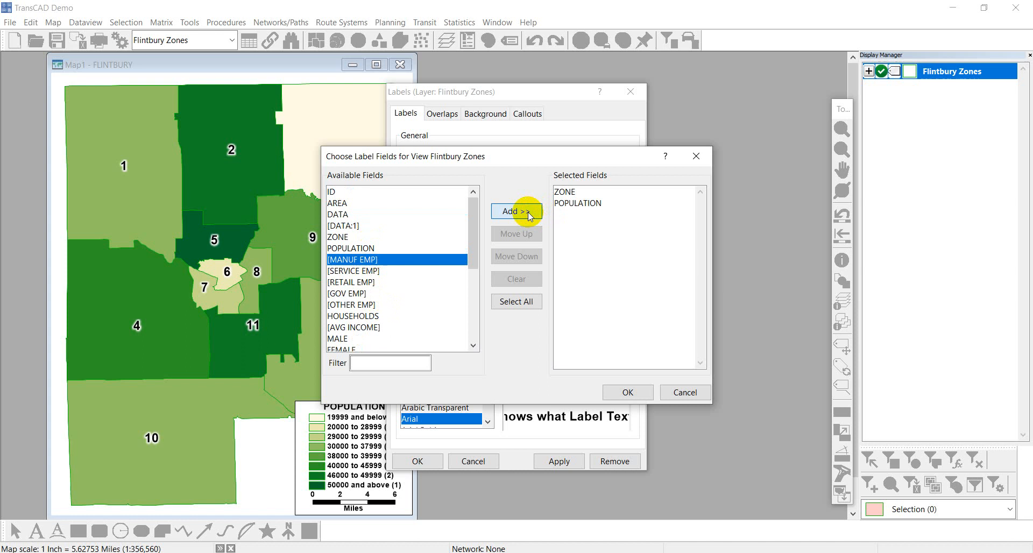
left_click(628, 392)
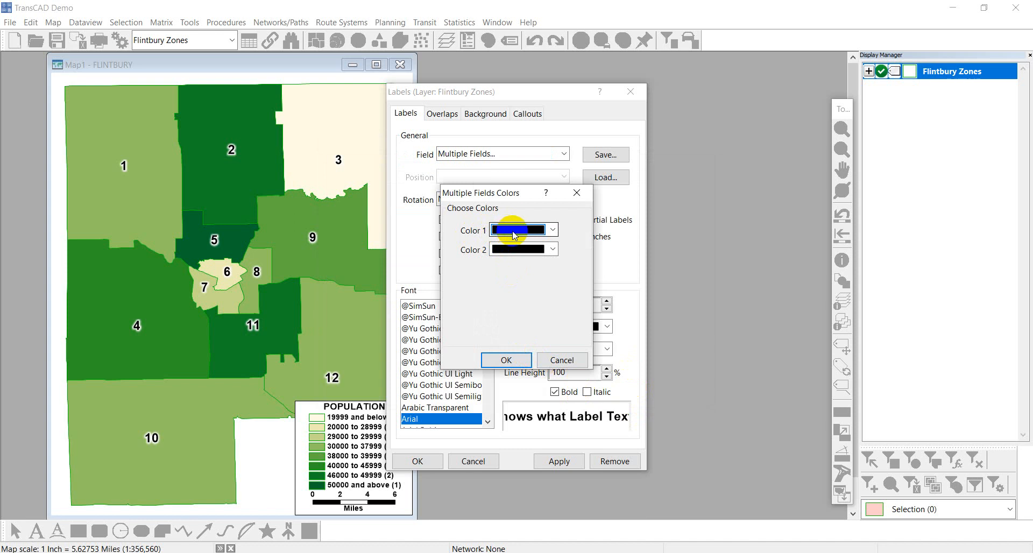
Step: Color the second label field, POPULATION, red and apply the two-field labels to the map
left_click(517, 249)
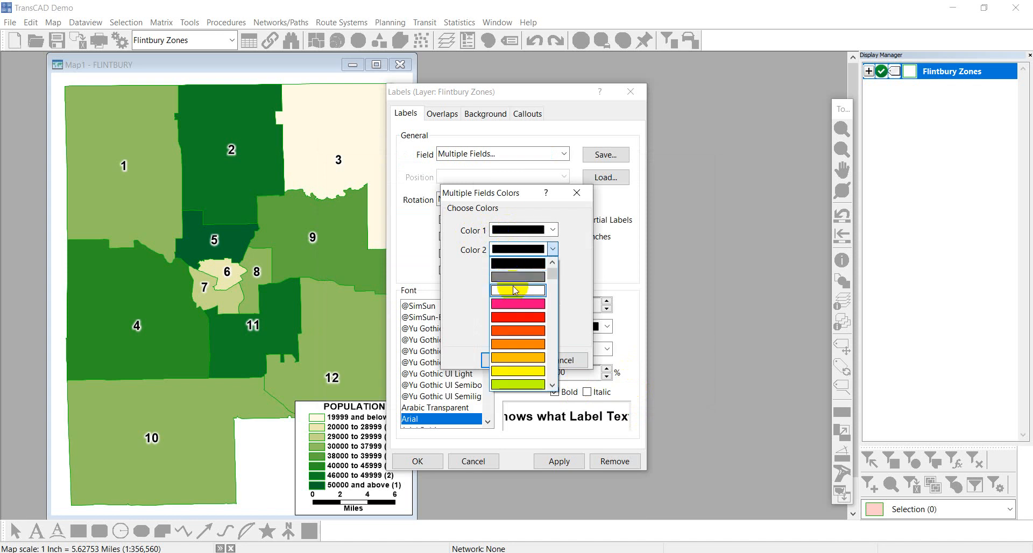
left_click(518, 318)
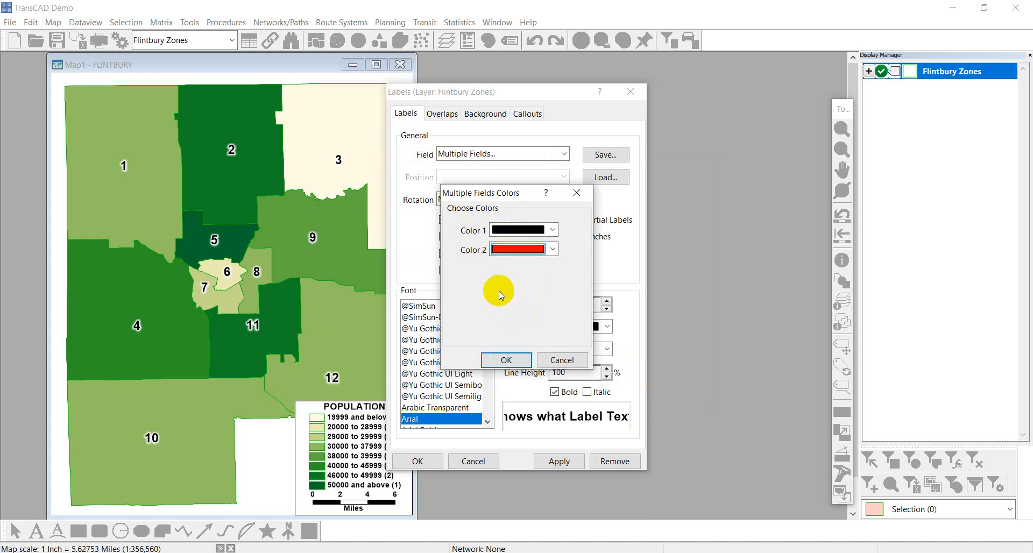
left_click(508, 359)
left_click(560, 461)
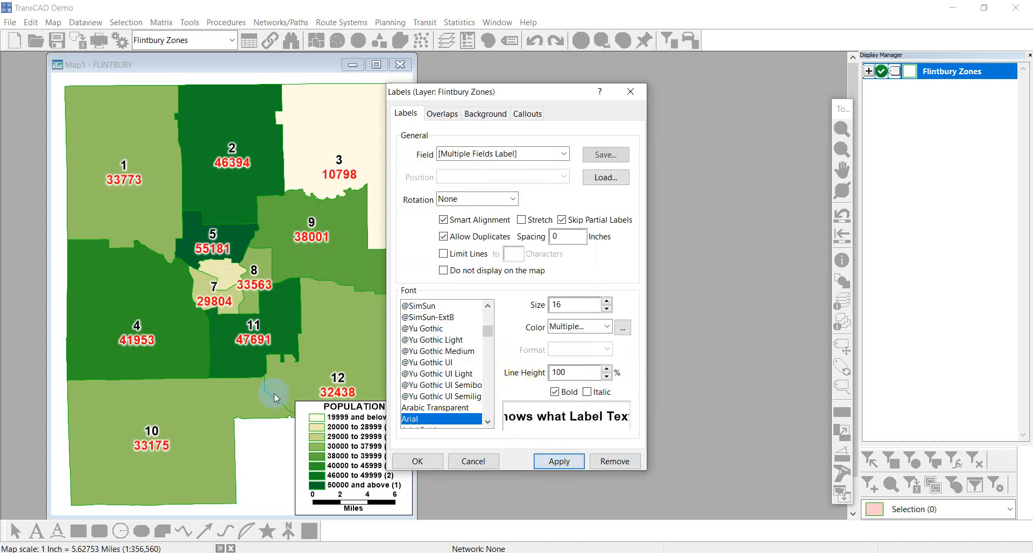
left_click(419, 462)
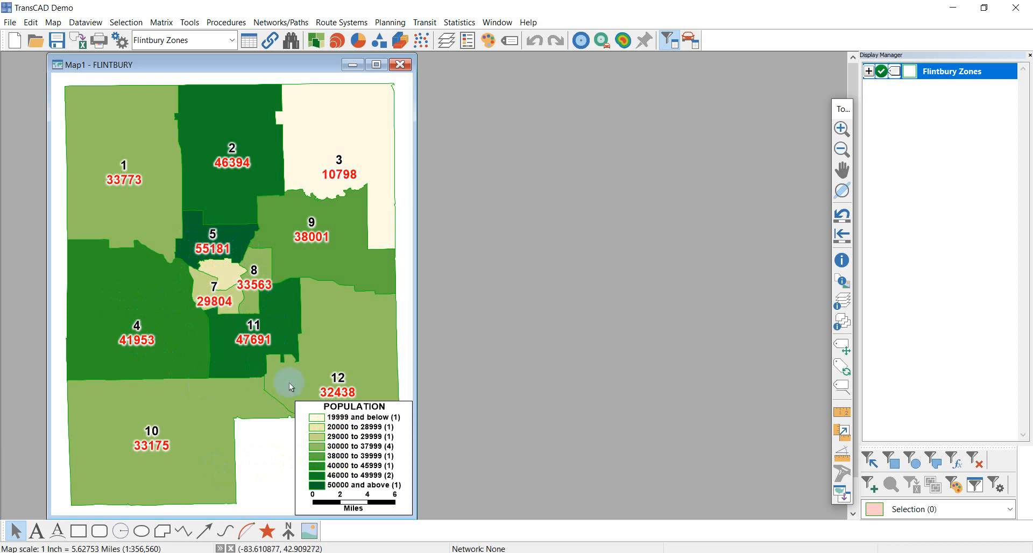
Step: Remove the POPULATION color theme and the labels from the Flintbury Zones layer
left_click(321, 467)
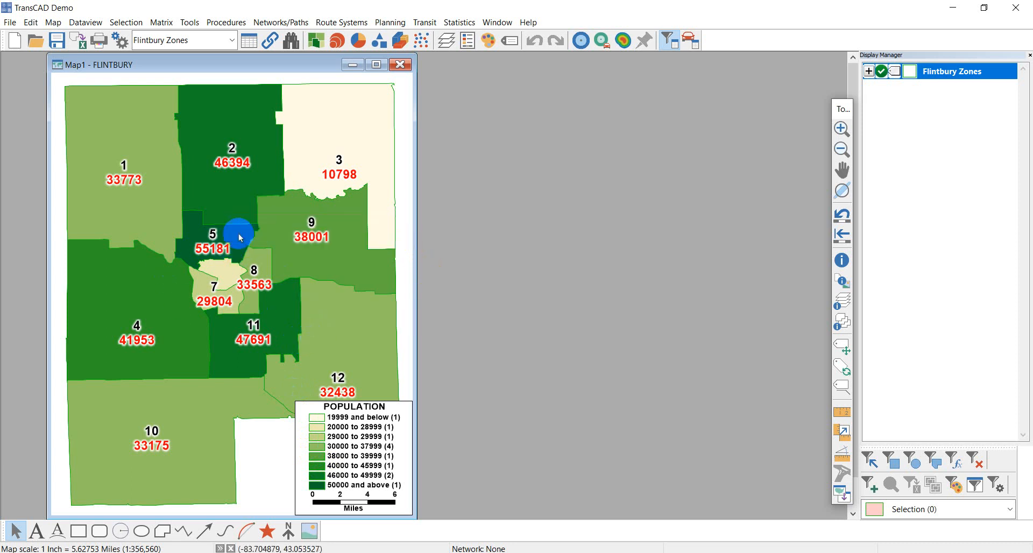
mouse_move(248, 245)
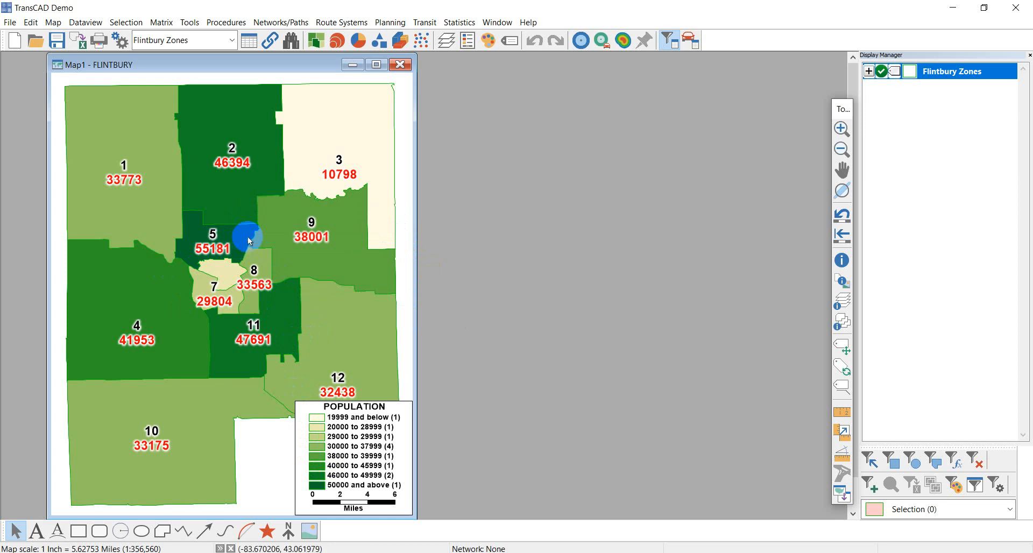
left_click(317, 45)
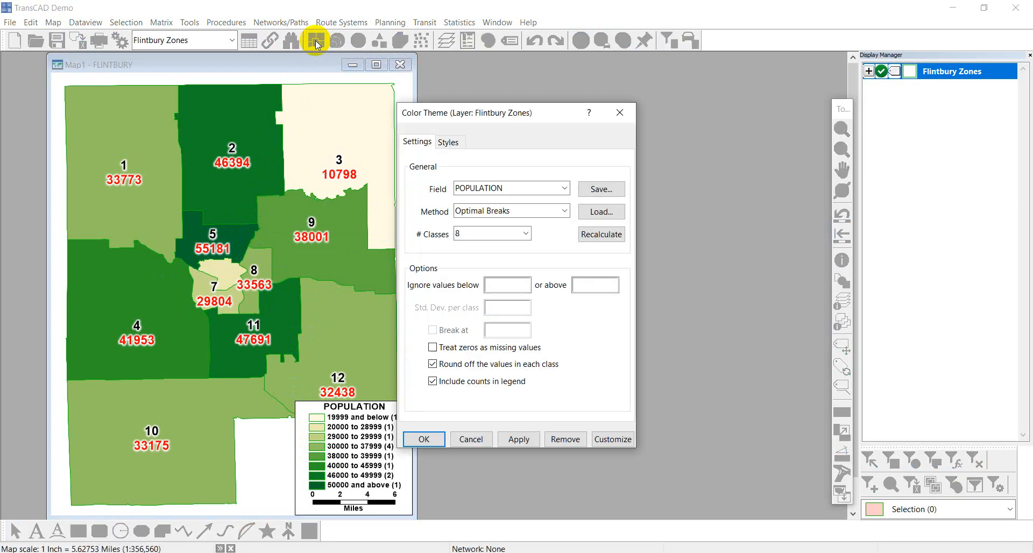
left_click(564, 437)
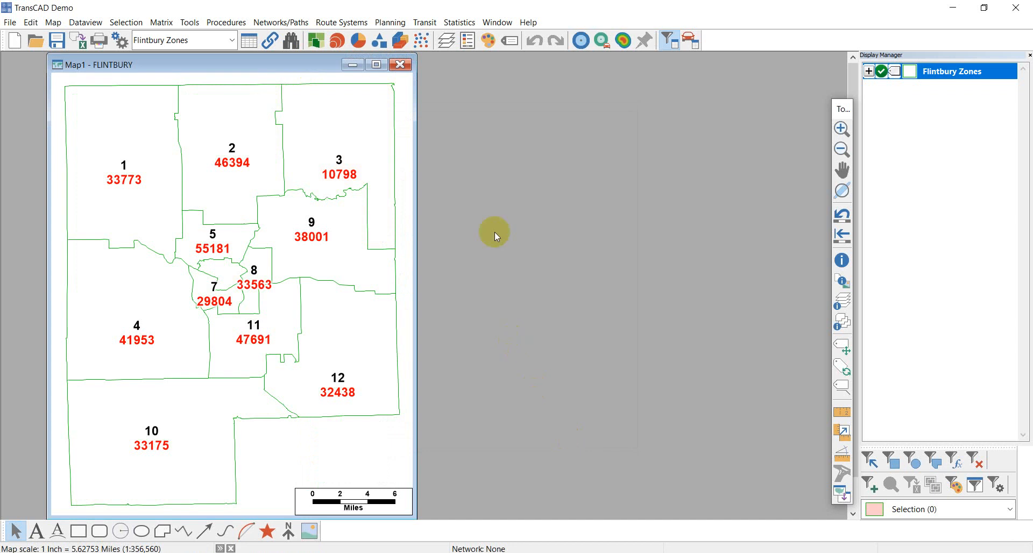
left_click(511, 42)
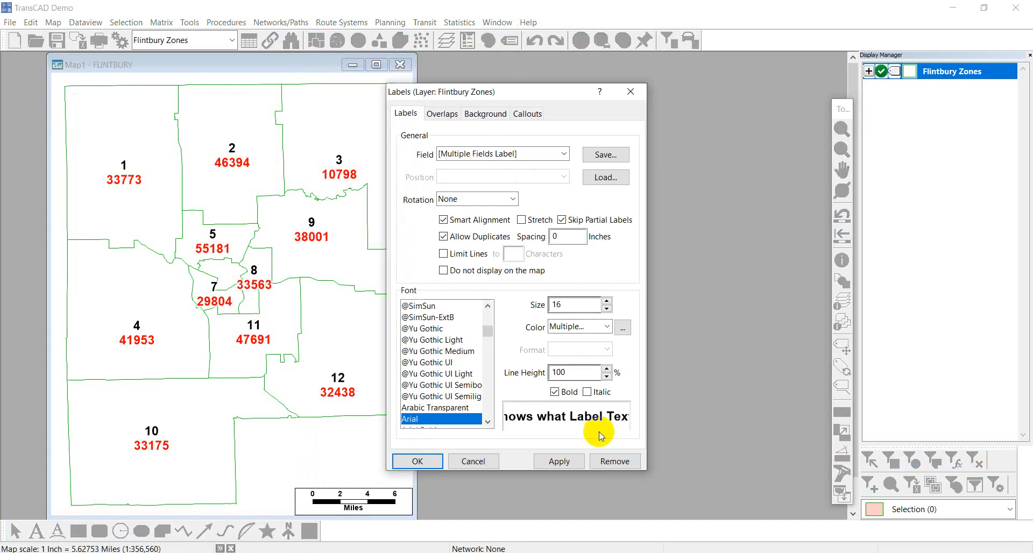
left_click(609, 460)
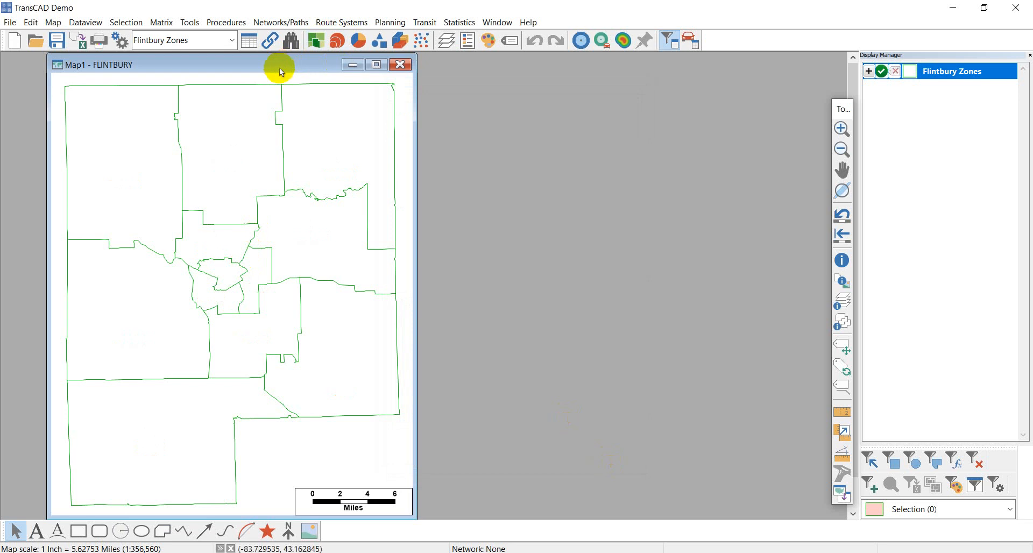
Step: Add the street layer from the geographic file FL_ST.CDF in the Tutorial folder to the map
mouse_move(151, 201)
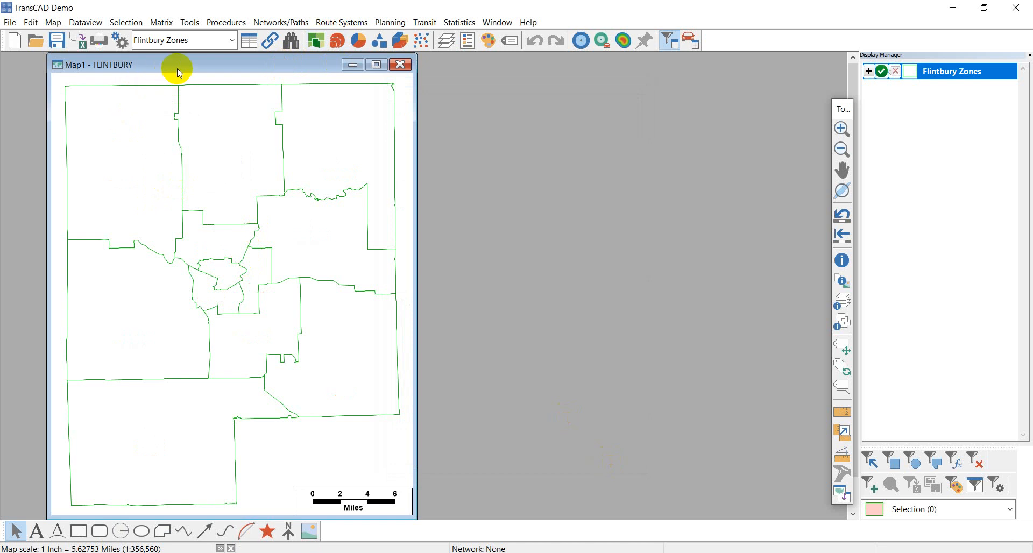
left_click(451, 44)
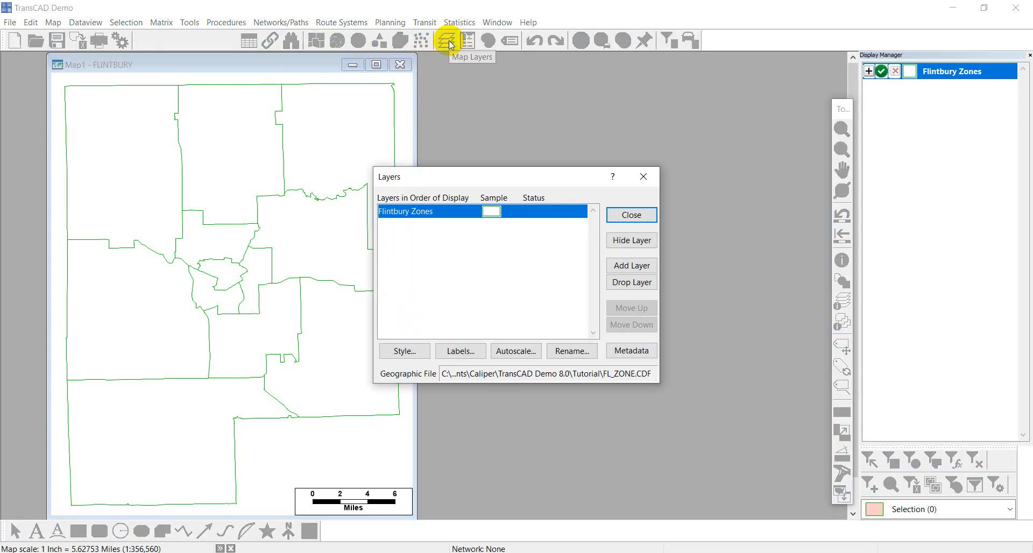
left_click(627, 269)
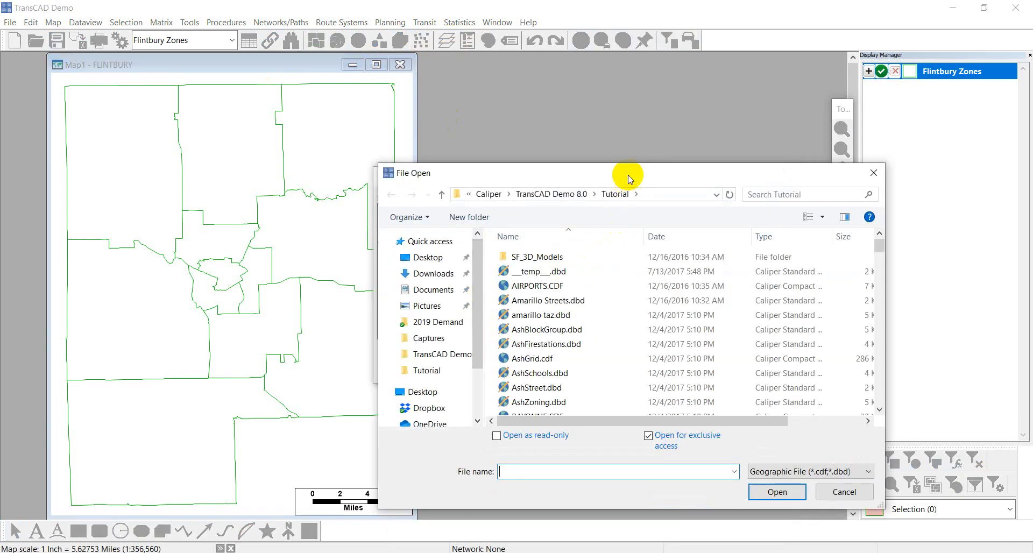
left_click_drag(629, 177, 617, 109)
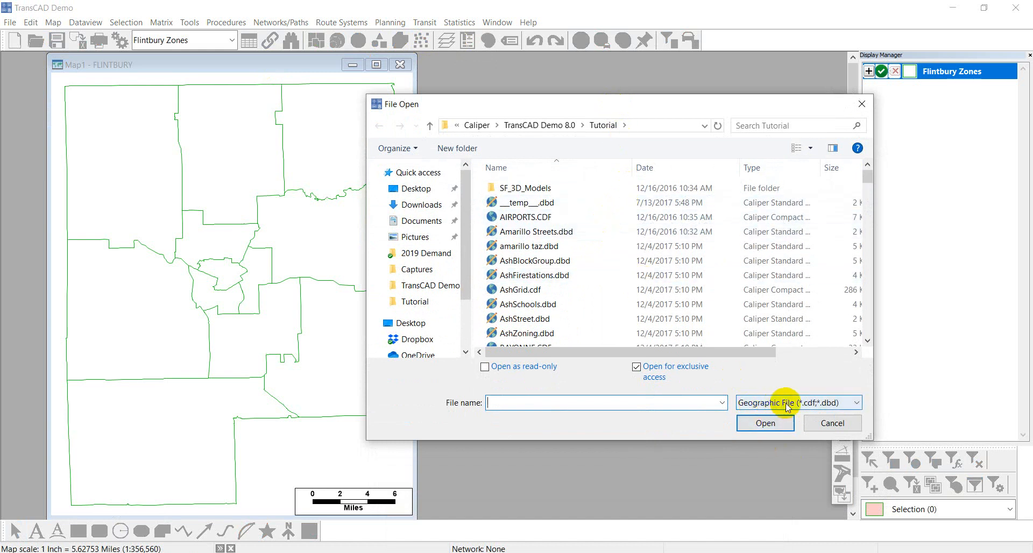
scroll(627, 301, "down", 8)
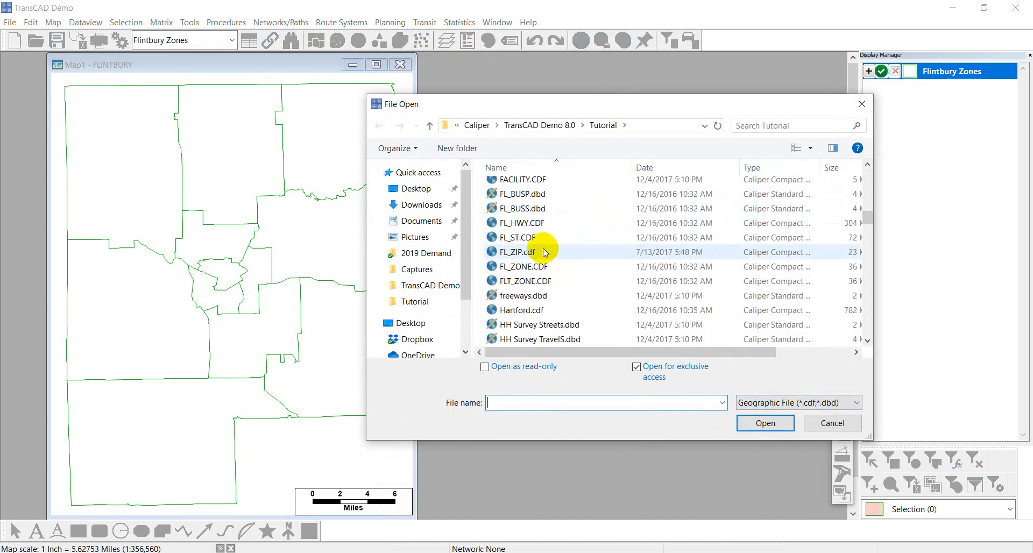
left_click(530, 238)
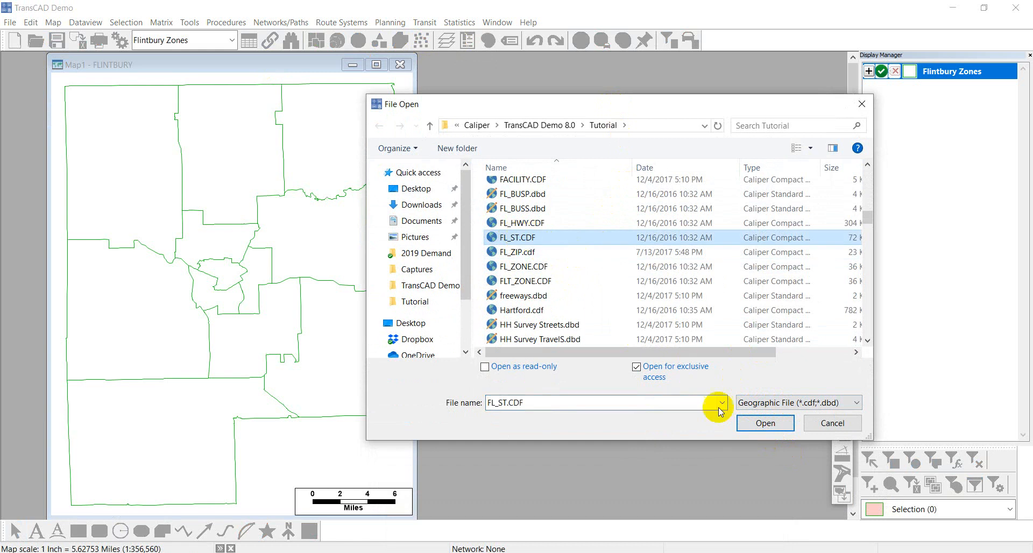
left_click(766, 423)
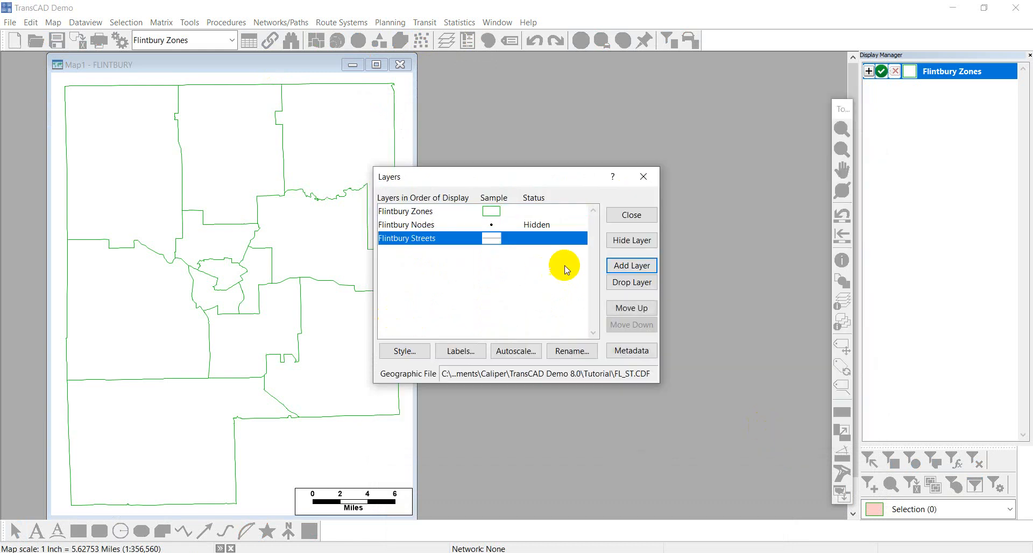
left_click(632, 216)
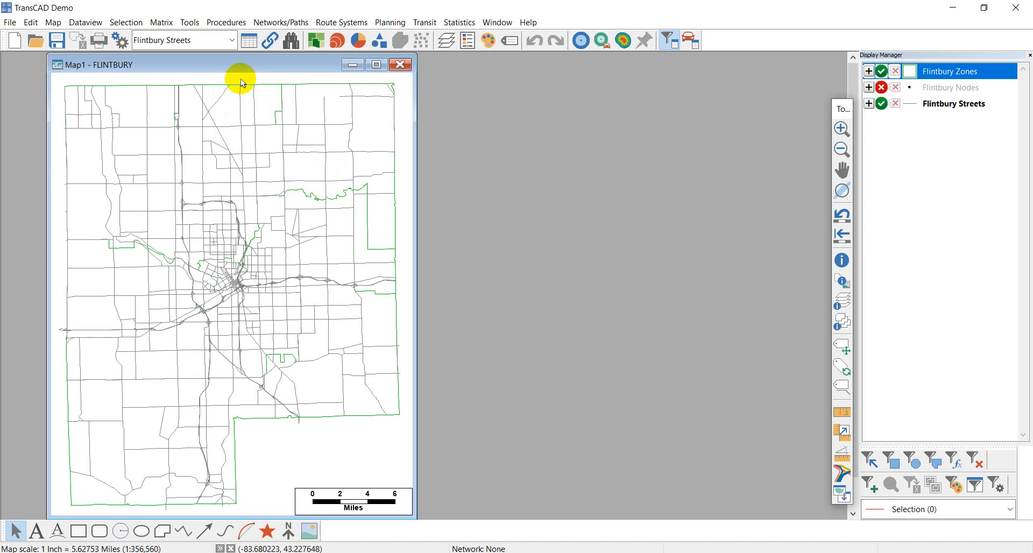
Step: Show the Flintbury Nodes layer to examine the nodes along the streets up close, and hide it again
left_click(955, 105)
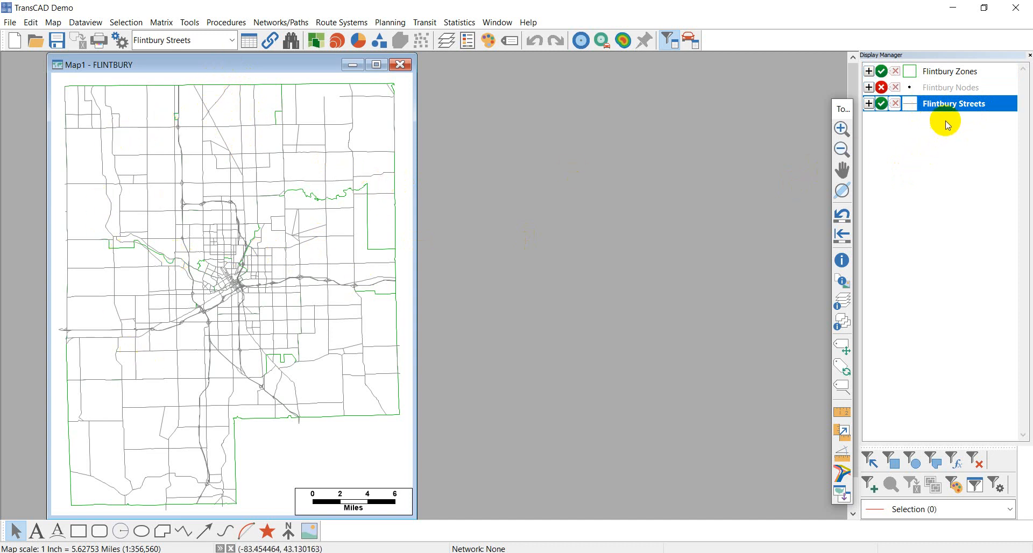
left_click(952, 90)
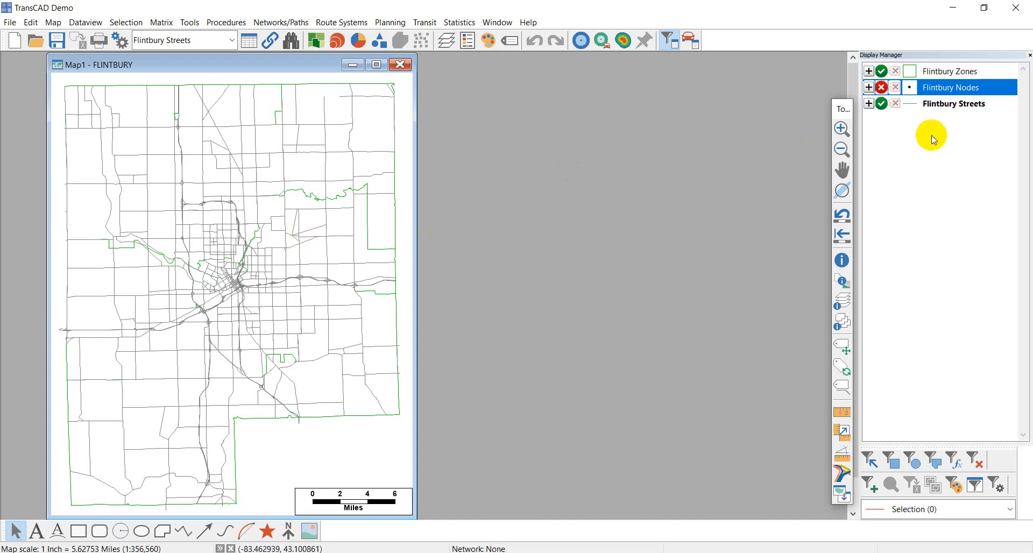
left_click(881, 87)
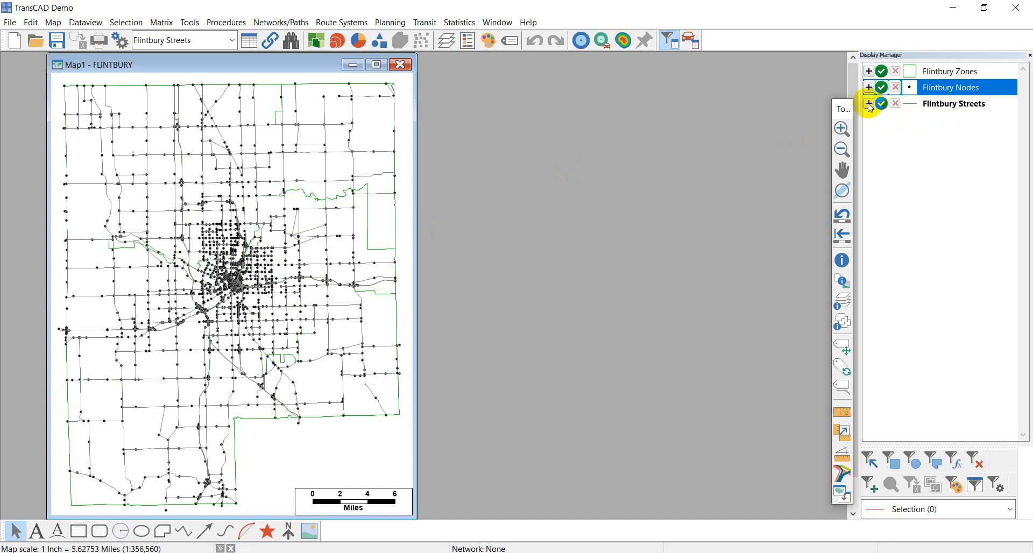
scroll(290, 204, "up", 2)
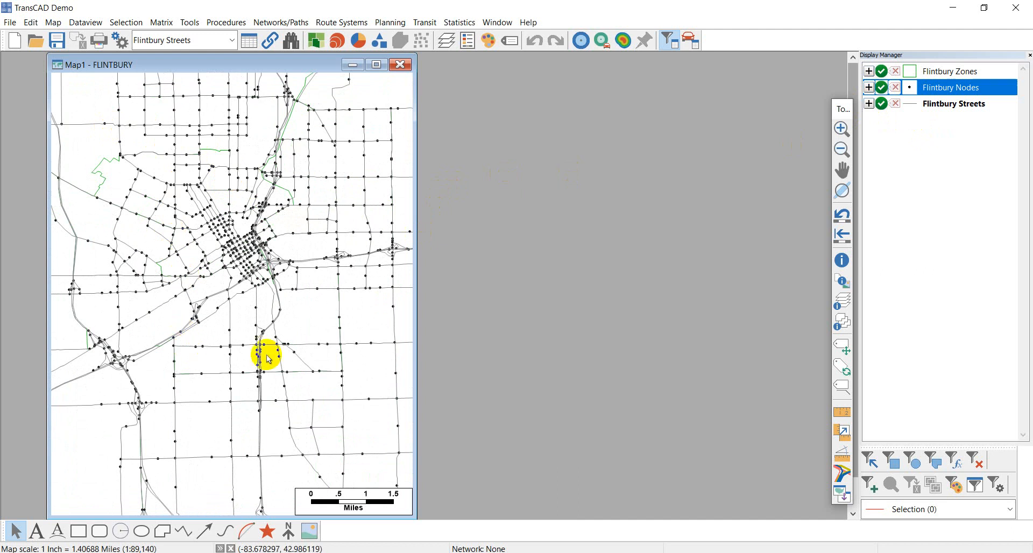
scroll(340, 177, "up", 1)
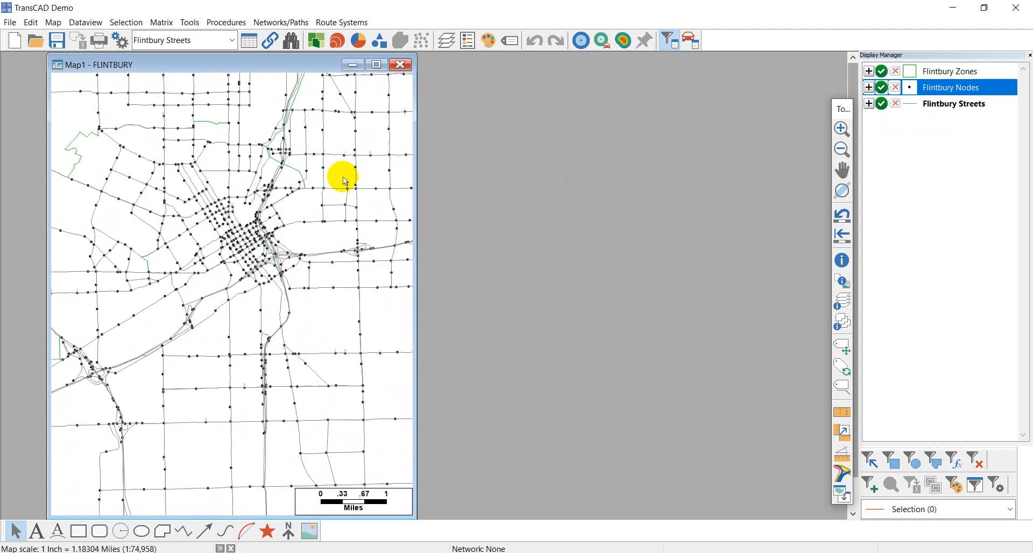
scroll(343, 176, "up", 1)
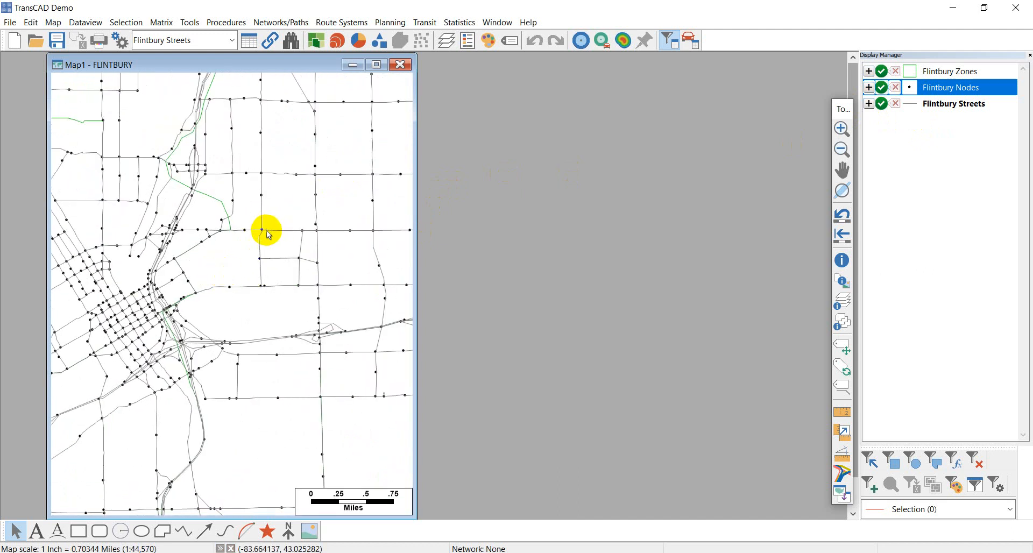
scroll(274, 230, "up", 1)
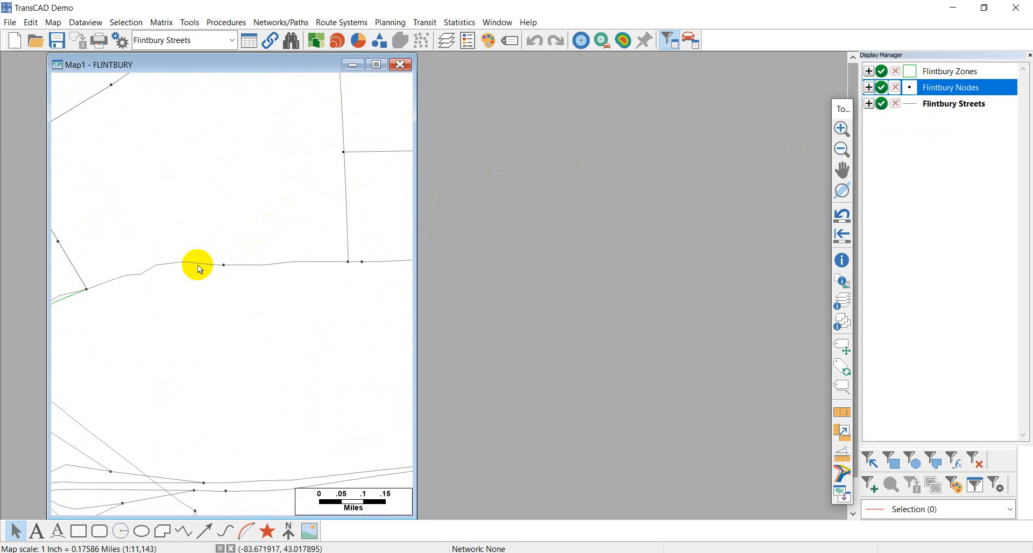
scroll(260, 272, "down", 5)
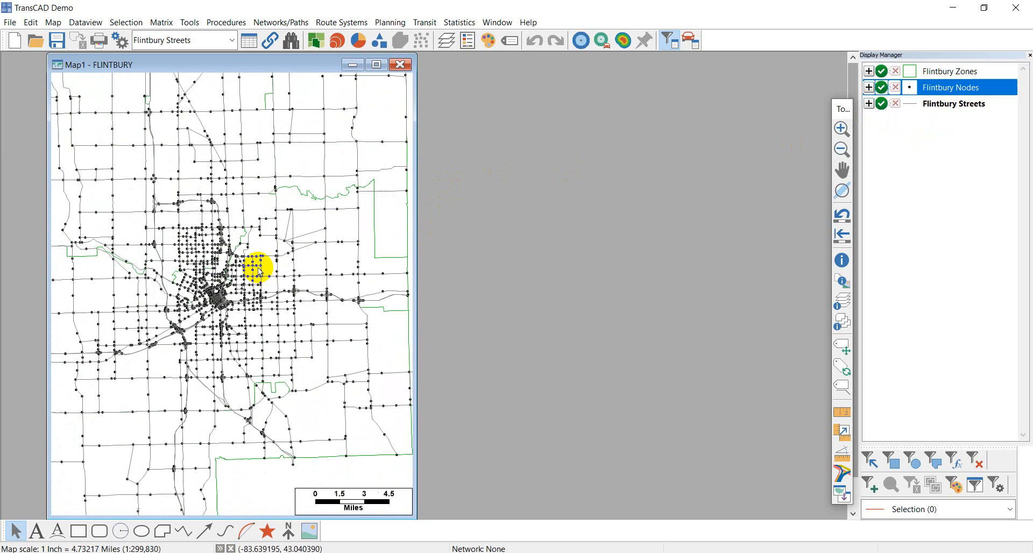
scroll(238, 251, "down", 1)
left_click_drag(240, 243, 260, 237)
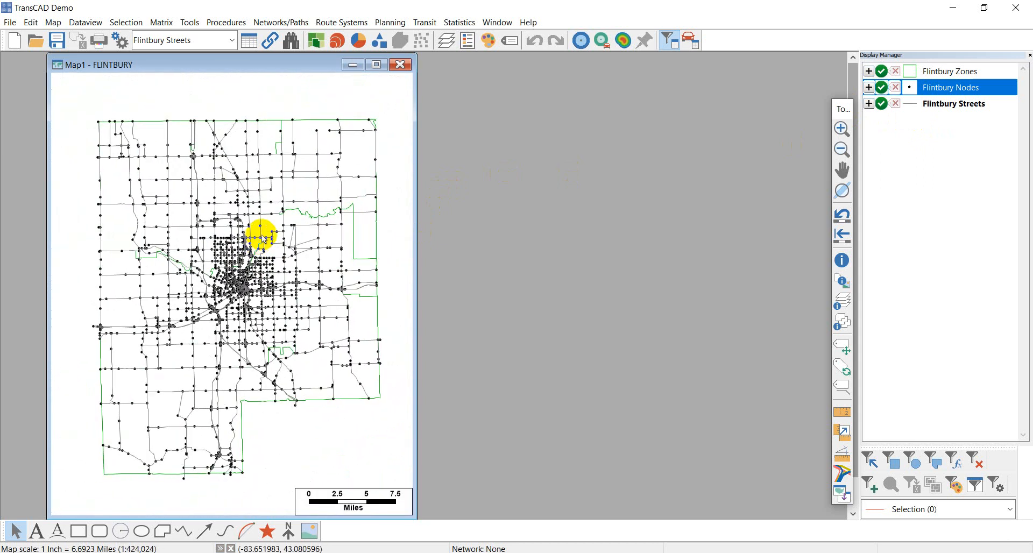
left_click(882, 87)
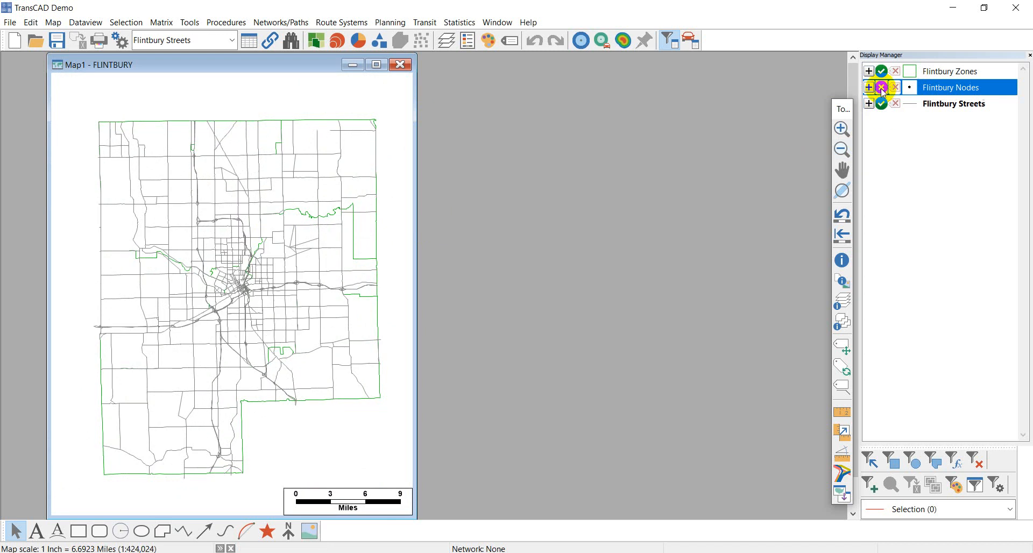
left_click(918, 104)
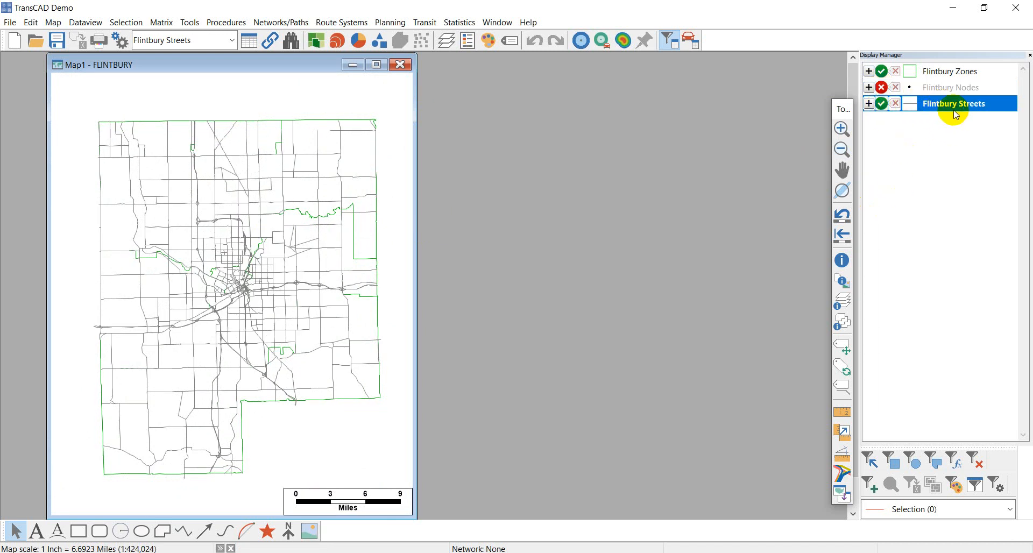
Step: View the data table of the Flintbury Streets layer and close it
mouse_move(186, 215)
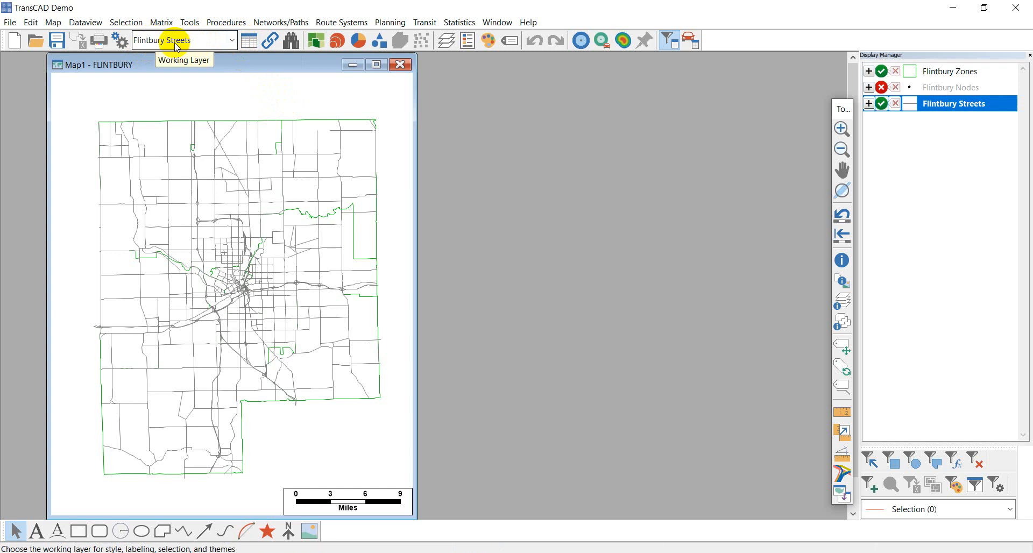
left_click(250, 46)
left_click_drag(268, 58, 418, 127)
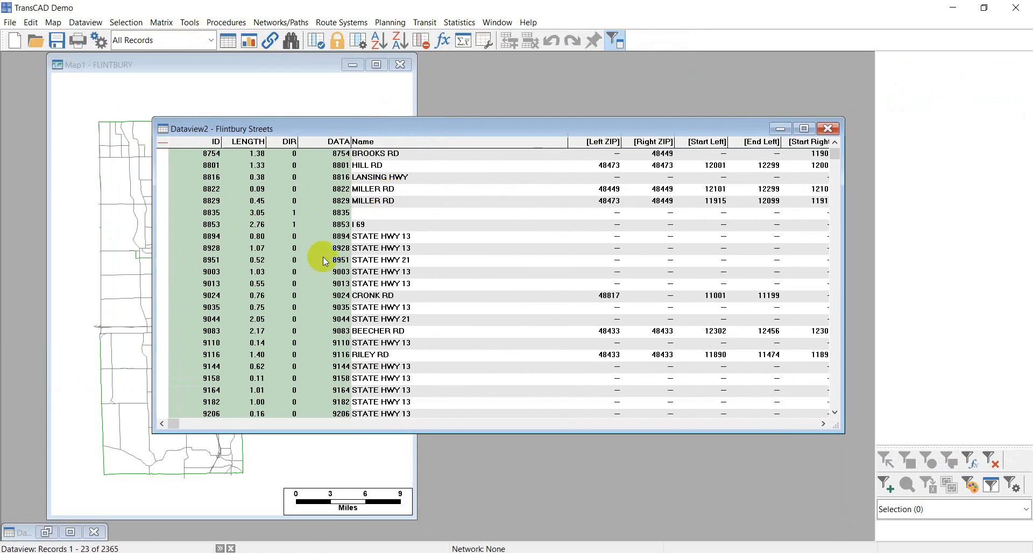
left_click(827, 128)
Step: Make Flintbury Zones the working layer to view its data table, and close the table
left_click(224, 40)
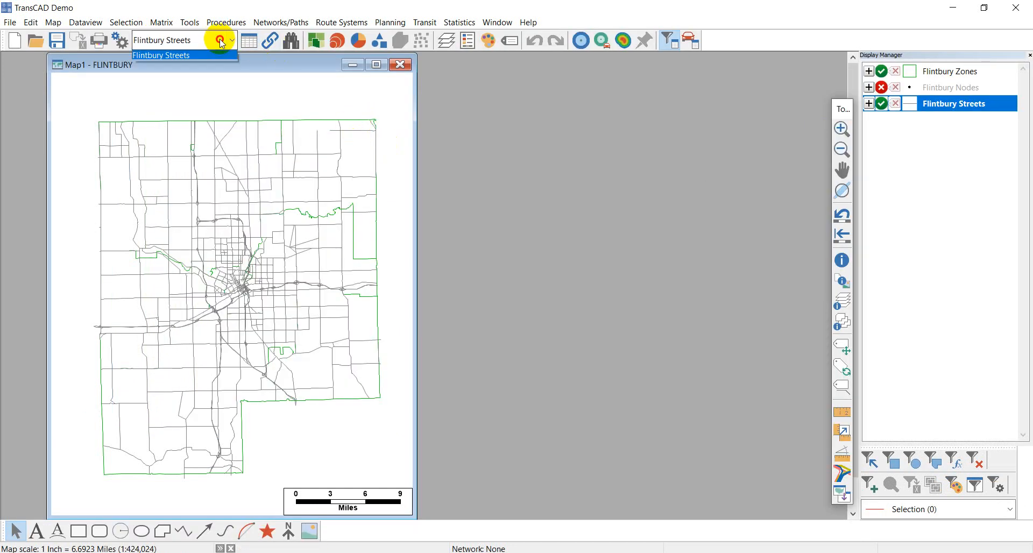
left_click(183, 58)
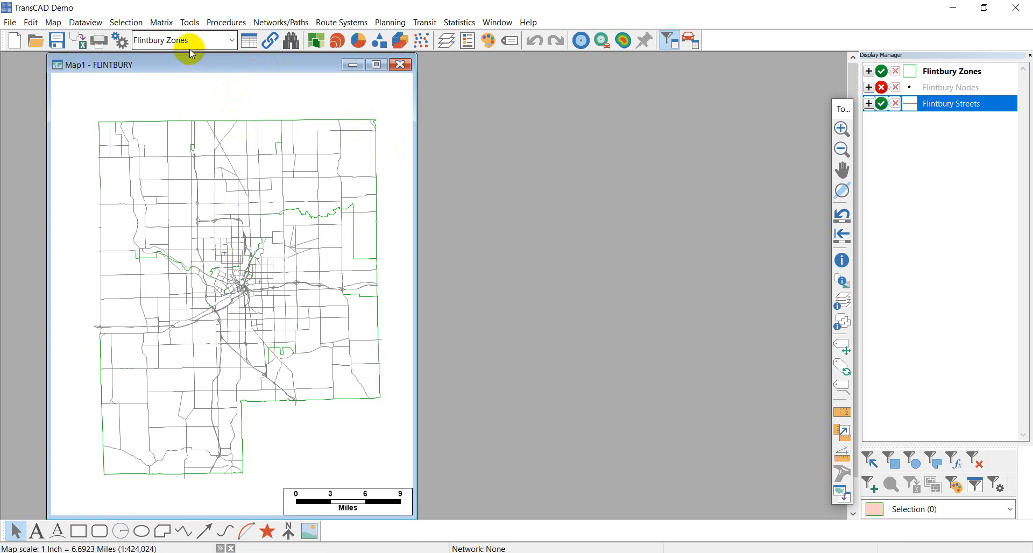
left_click(252, 47)
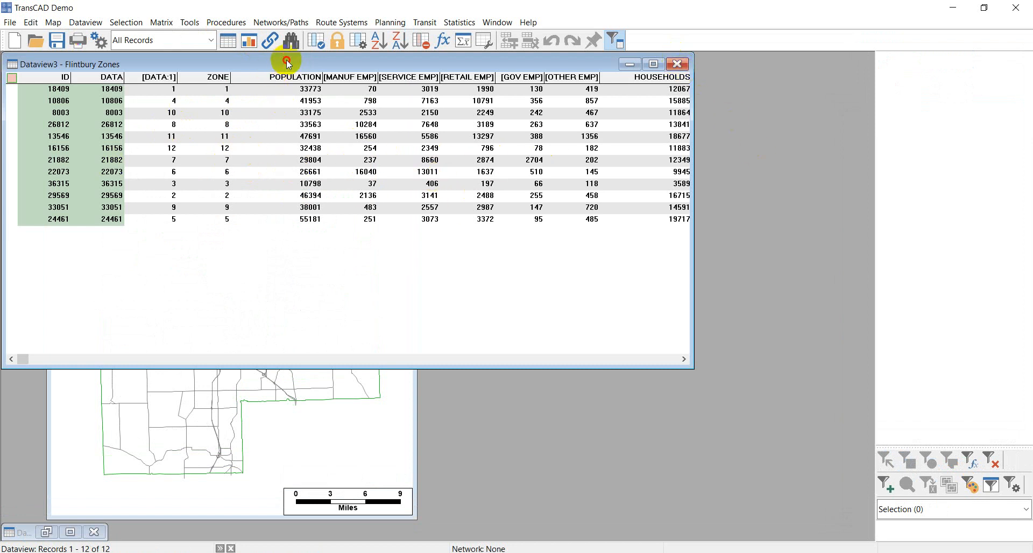
left_click_drag(288, 62, 324, 153)
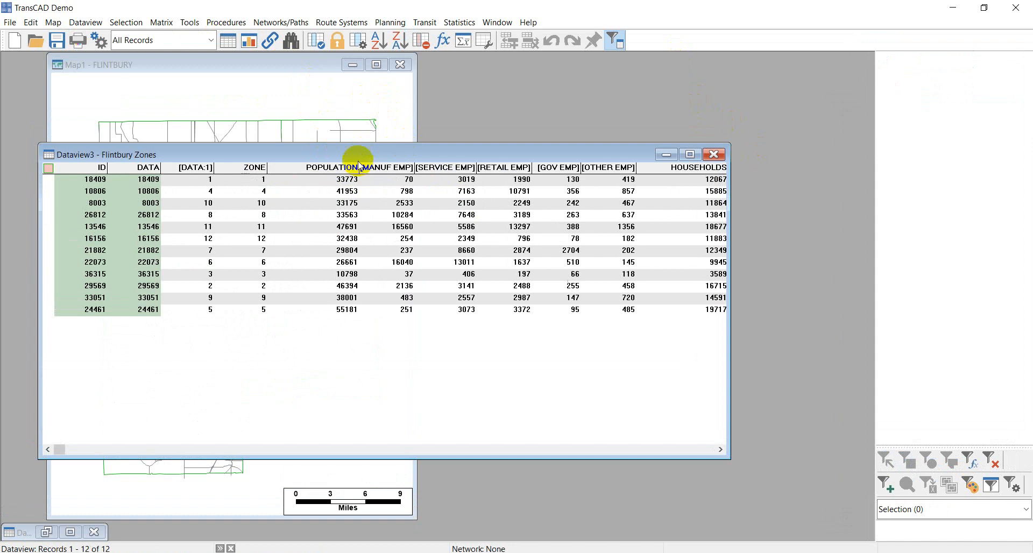
left_click(714, 154)
Step: Make Flintbury Streets the working layer and open its data table beside the map
left_click(220, 43)
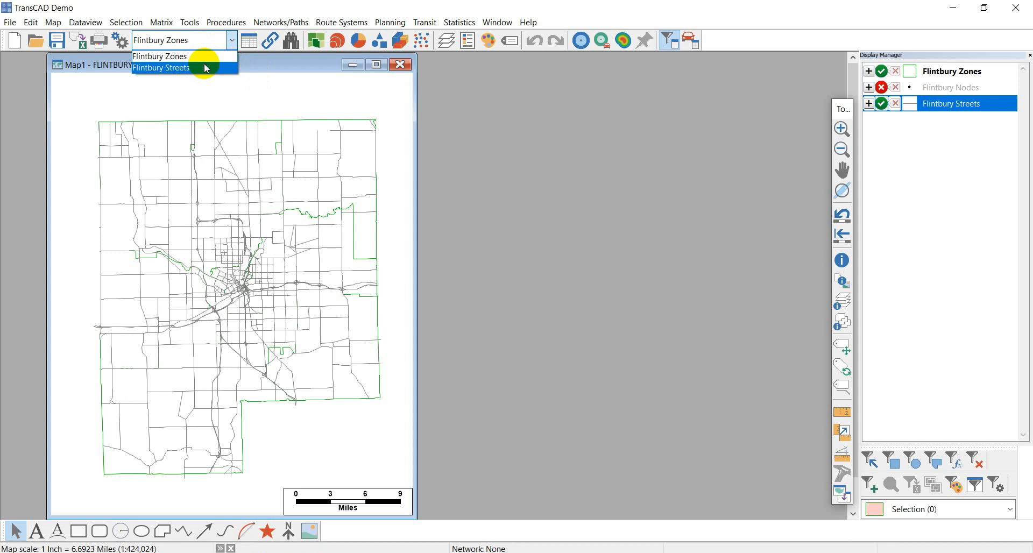
left_click(186, 67)
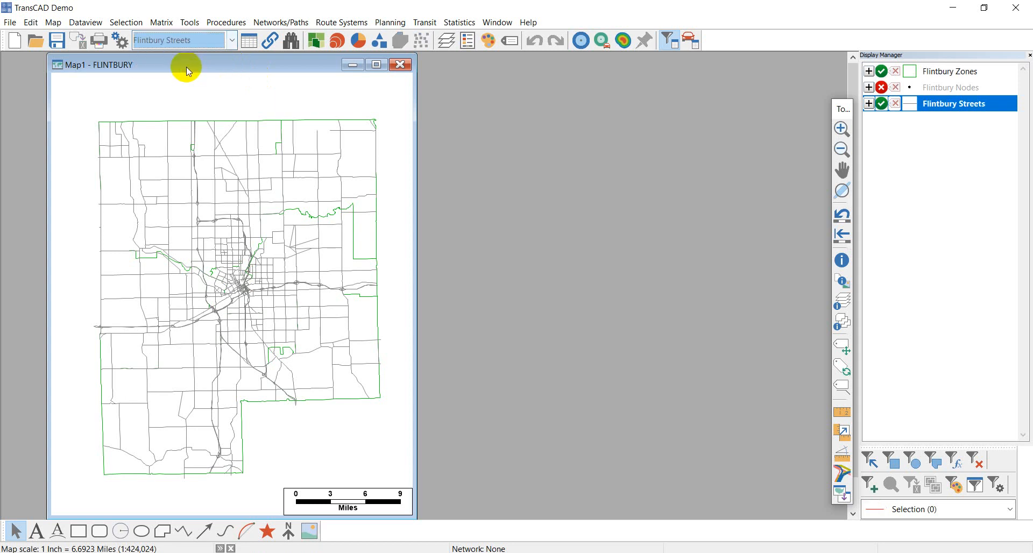
left_click(250, 45)
mouse_move(235, 64)
left_mouse_down()
mouse_move(387, 152)
mouse_move(349, 156)
mouse_move(409, 148)
left_mouse_up()
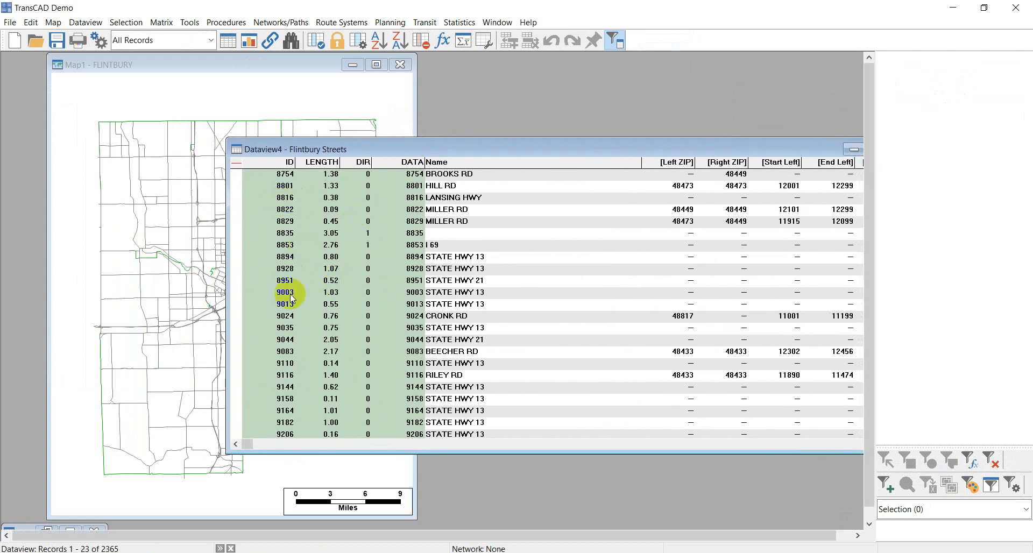
left_click_drag(330, 149, 414, 151)
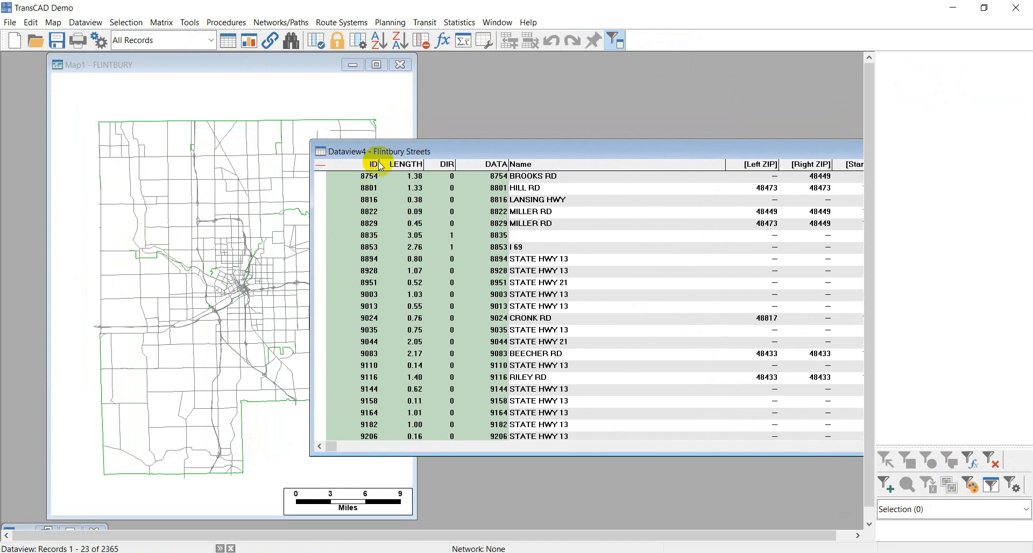
Step: Examine the columns of the Flintbury Streets table from ID through TIGER ID
left_click_drag(371, 151, 246, 136)
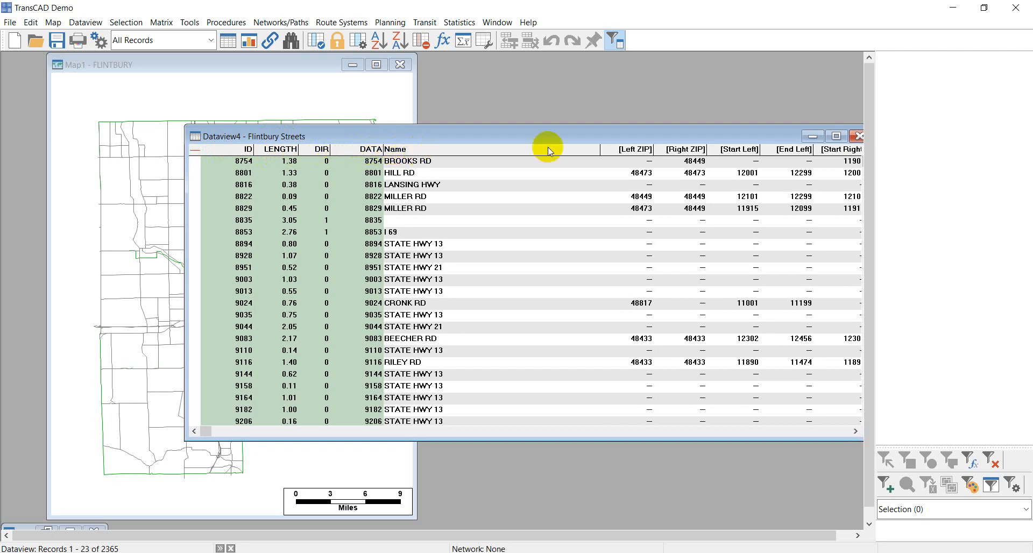
left_click_drag(684, 142, 591, 143)
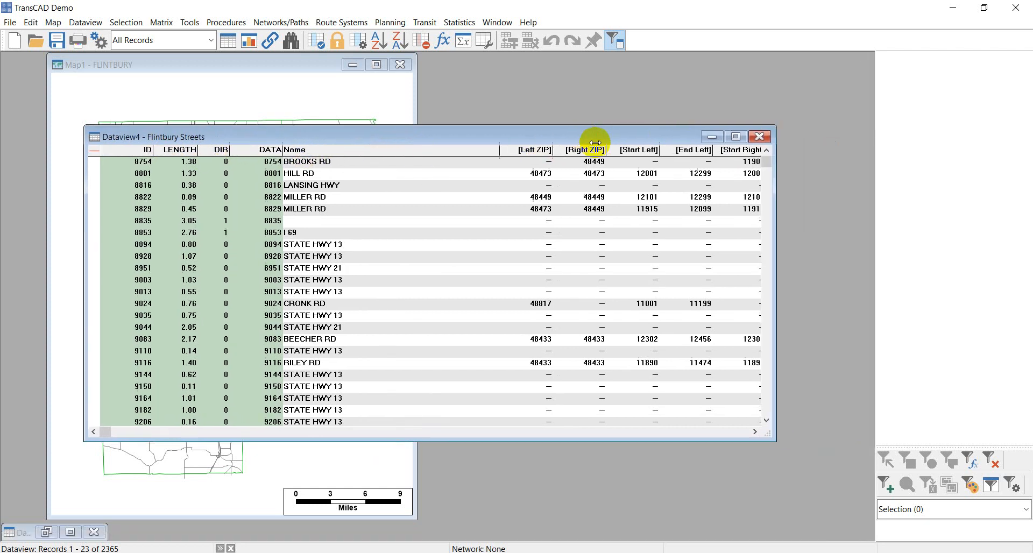
left_click(754, 431)
left_click(754, 431)
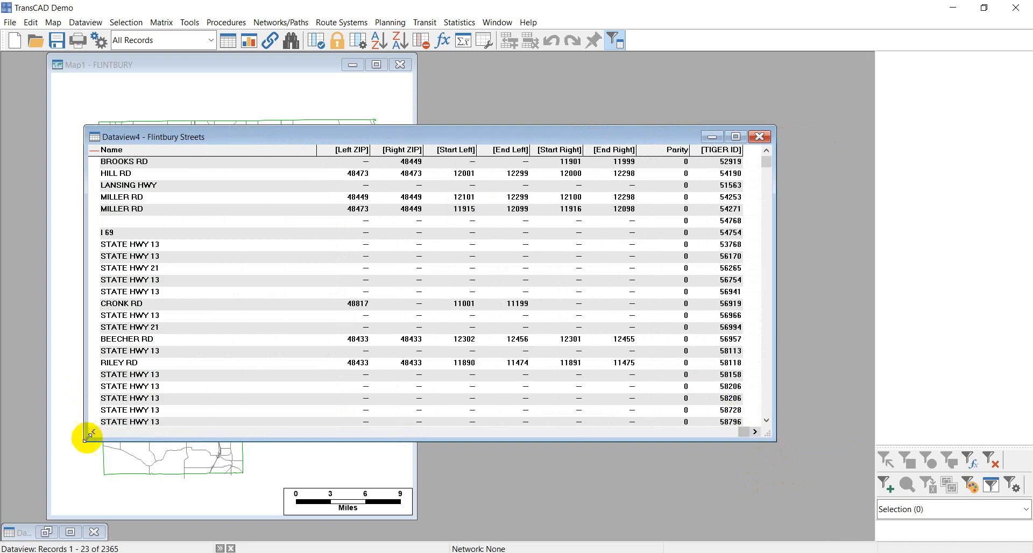
left_click(753, 433)
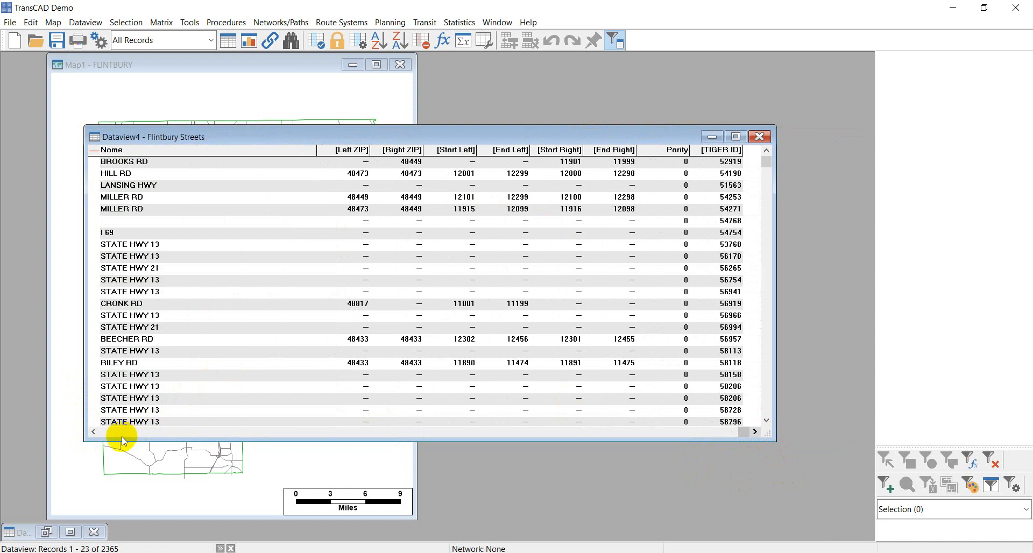
left_click(92, 433)
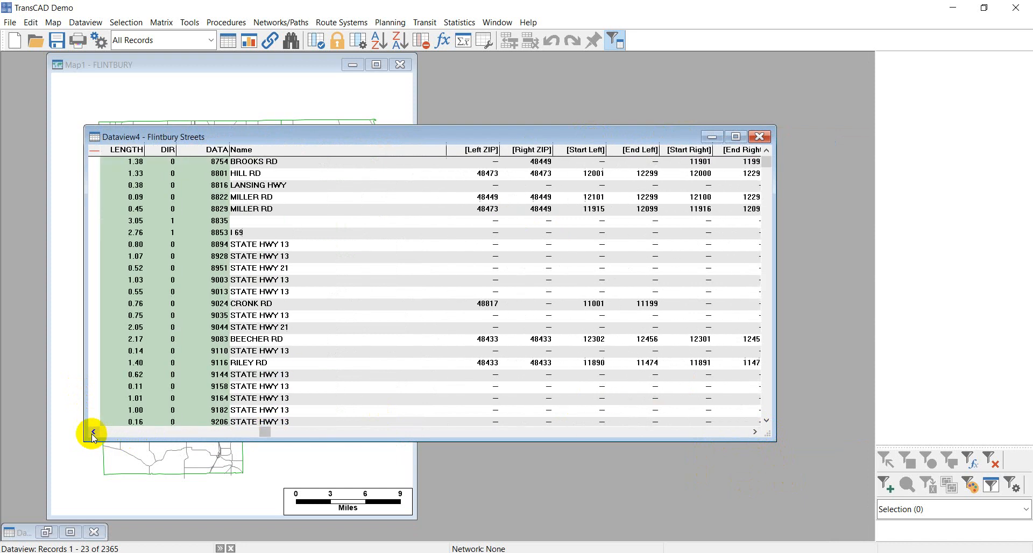
left_click(93, 433)
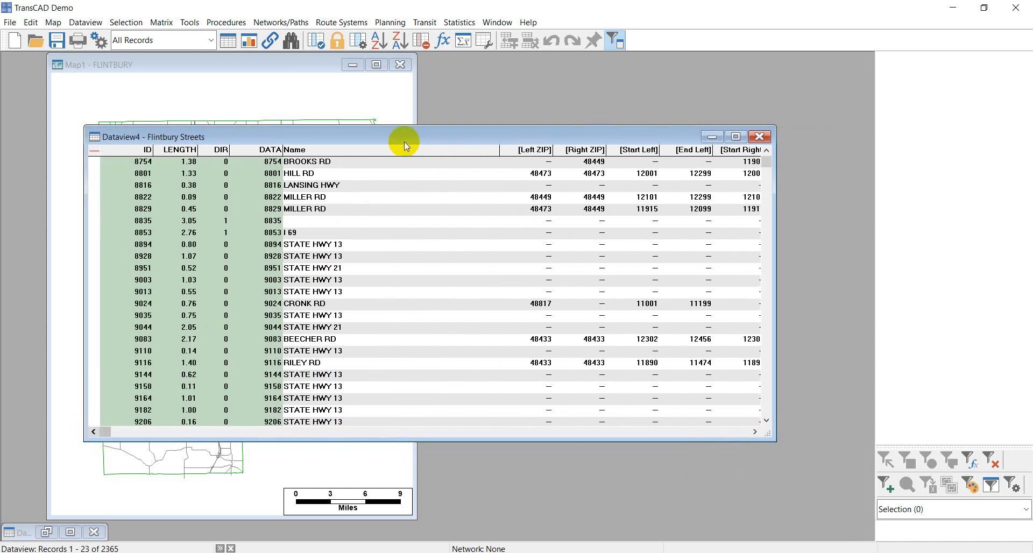
left_click_drag(404, 137, 466, 136)
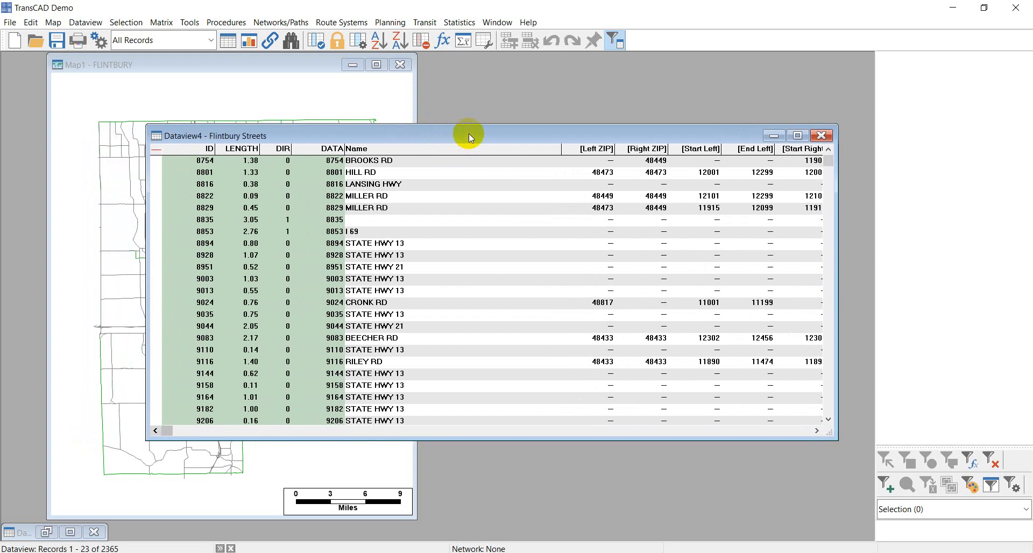
mouse_move(462, 136)
left_mouse_down()
mouse_move(573, 143)
mouse_move(478, 151)
mouse_move(444, 139)
left_mouse_up()
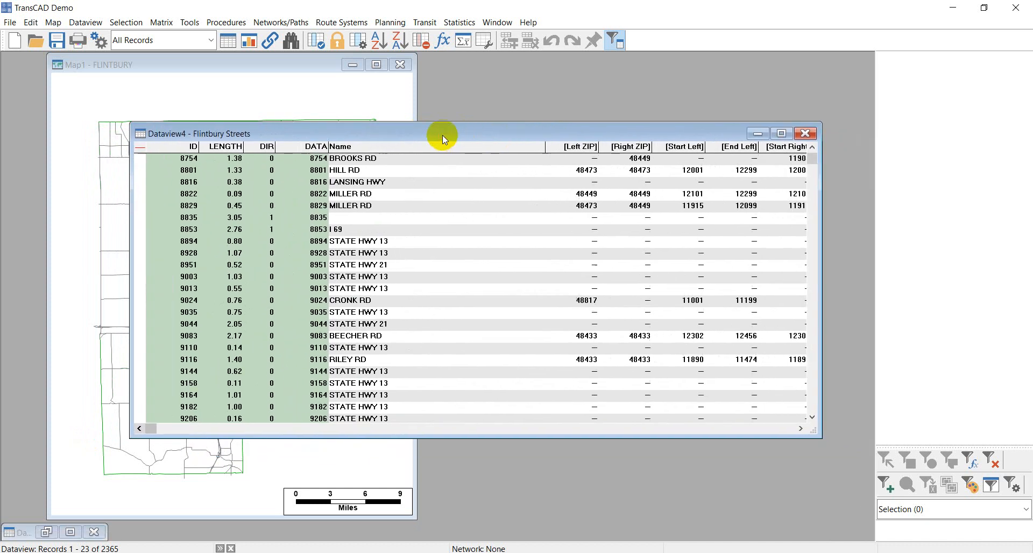
Step: Open the fixed-format binary table FL_STDAT.BIN from the Tutorial folder
left_click(33, 42)
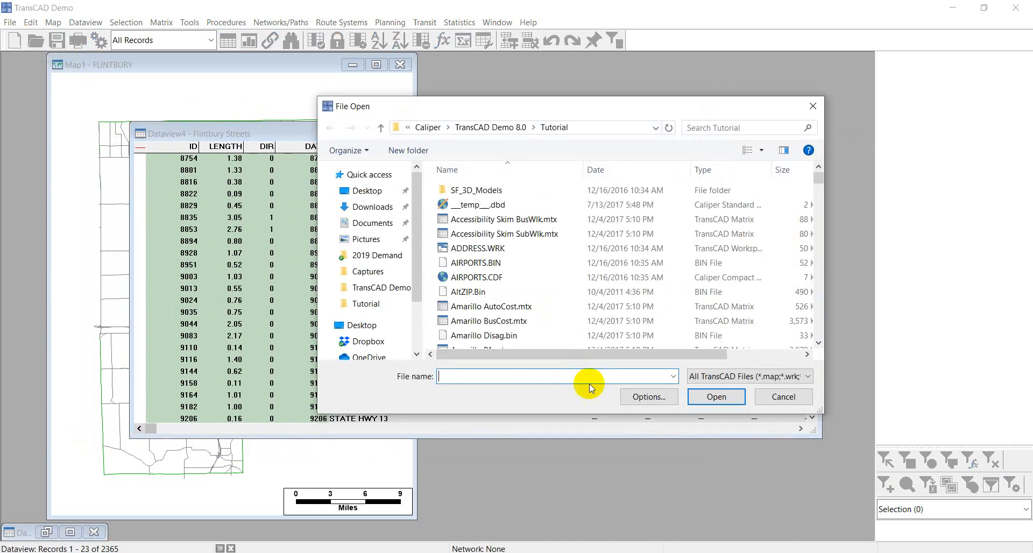
left_click(729, 381)
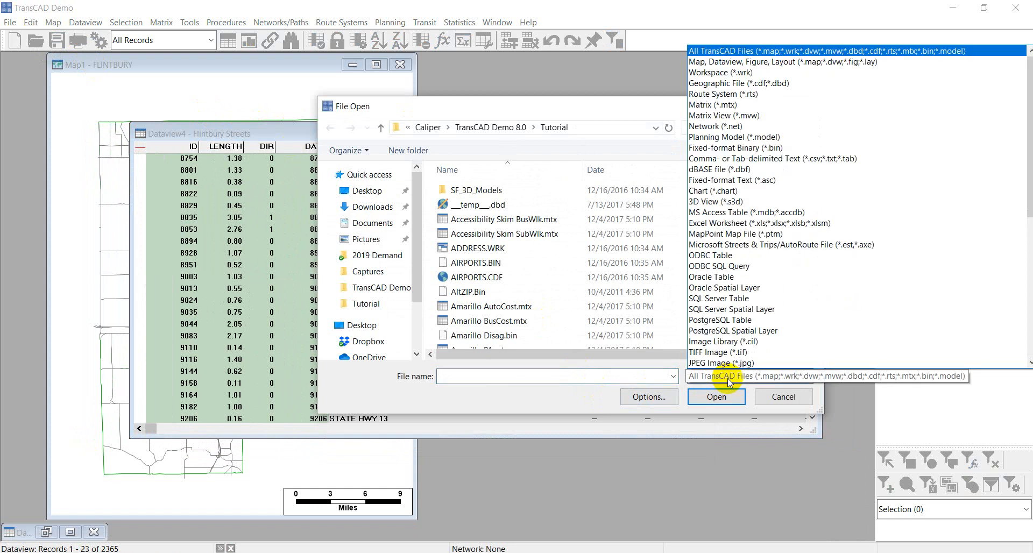
left_click(734, 148)
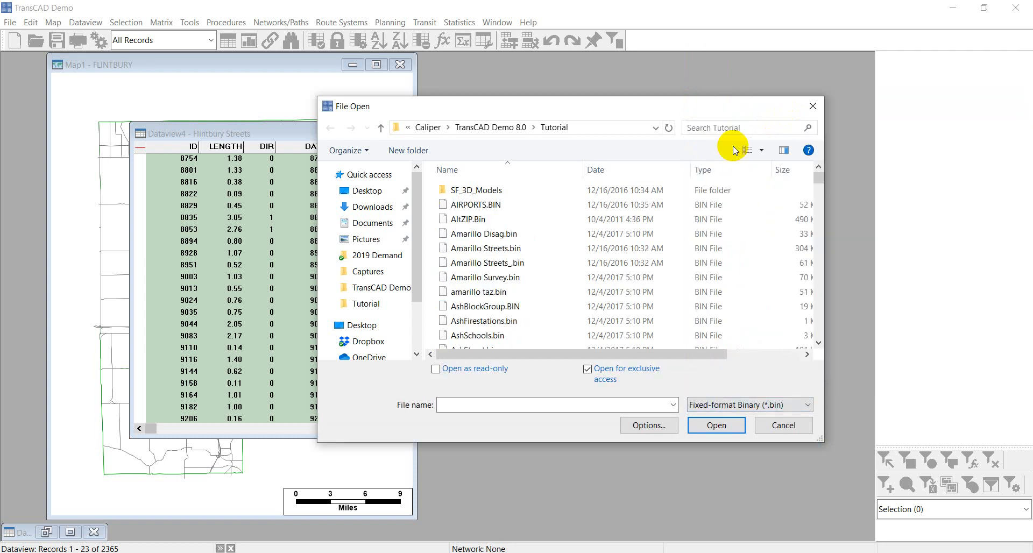
scroll(508, 273, "down", 10)
scroll(489, 293, "down", 5)
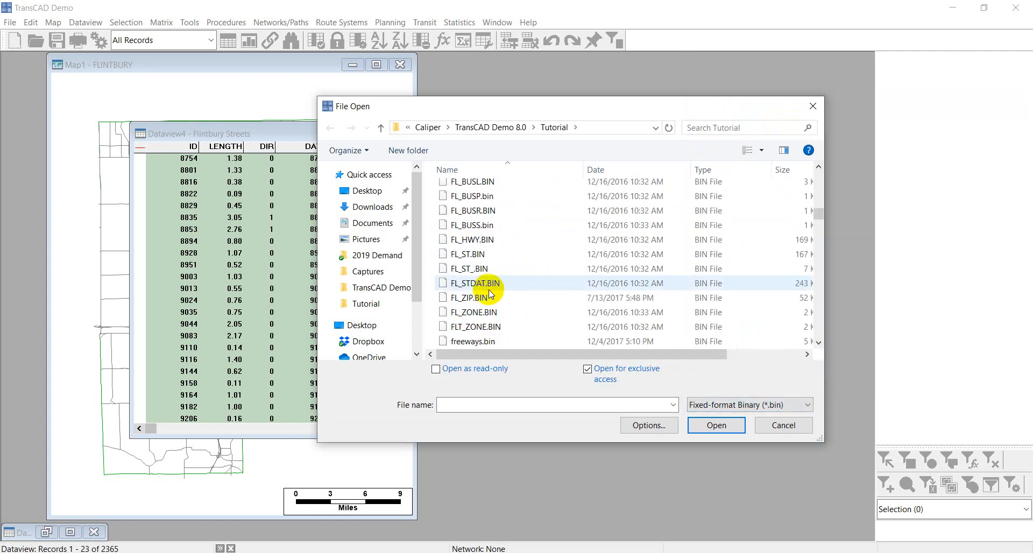
left_click(497, 284)
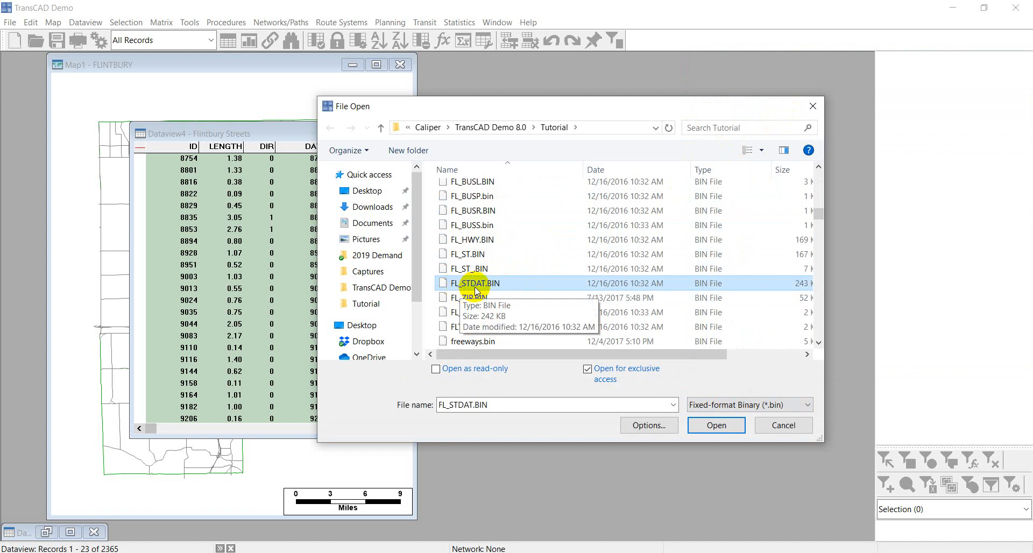
left_click(716, 426)
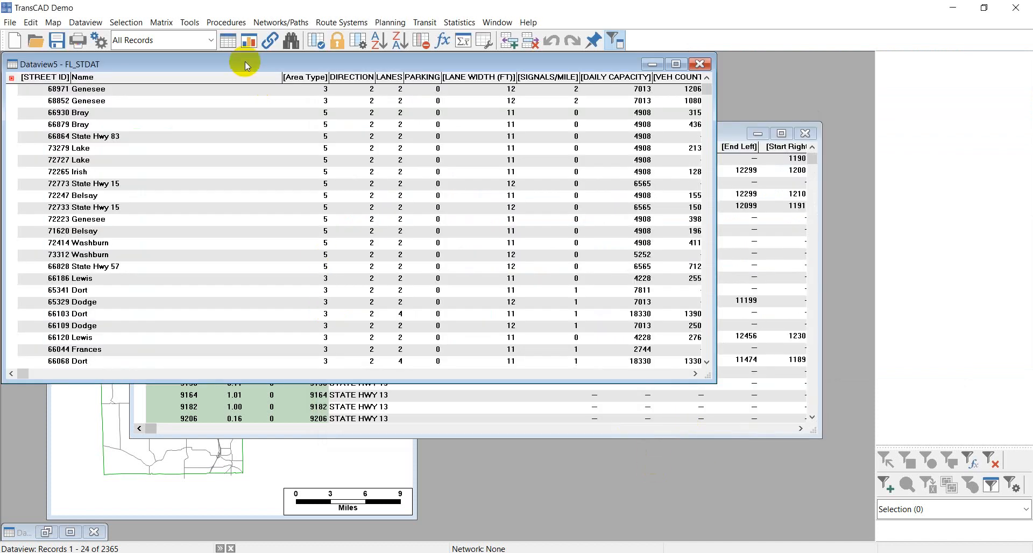
Step: Examine the fields of the FL_STDAT table, including LANES, PARKING, DAILY CAPACITY, TRAV TIME and OPER SPEED
left_click_drag(243, 62, 398, 143)
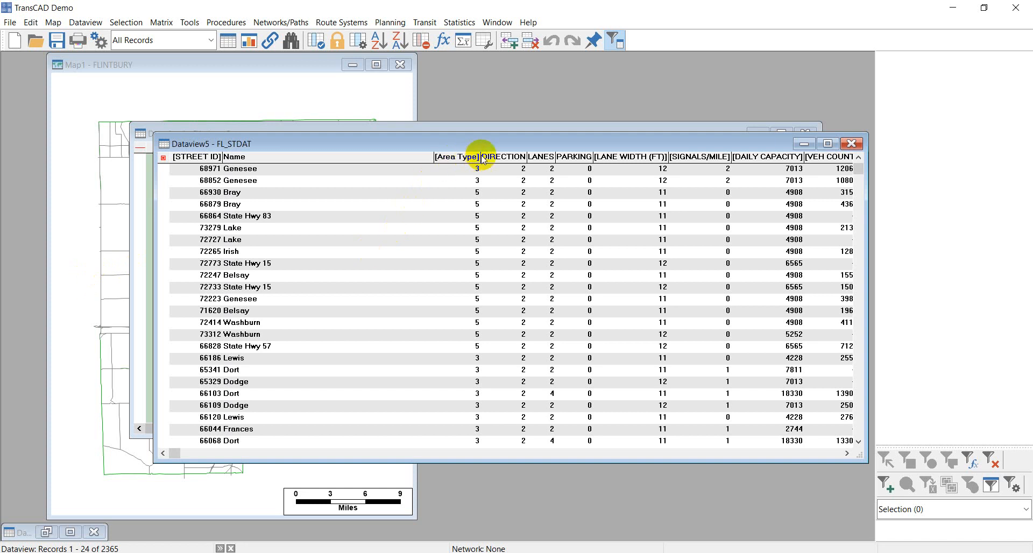
left_click(539, 157)
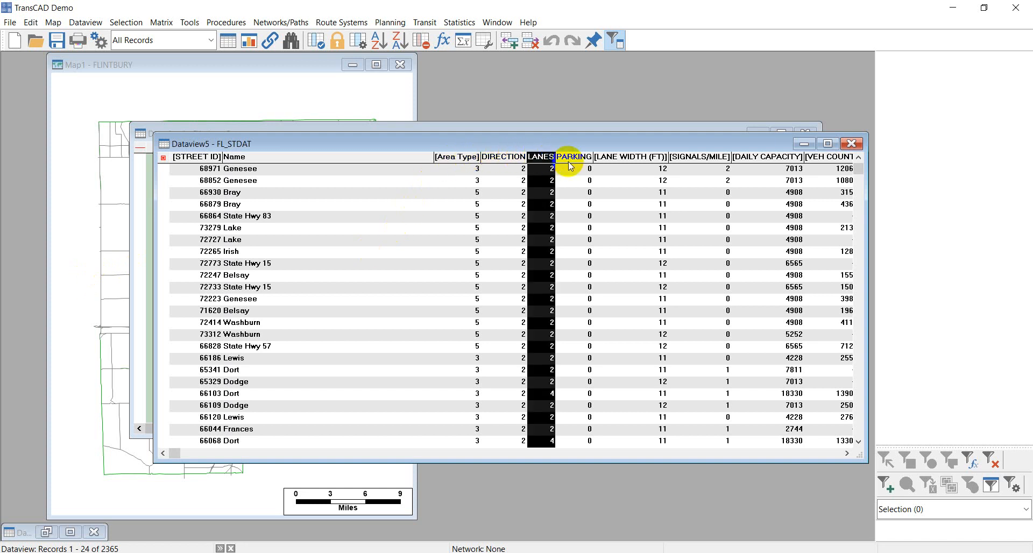
left_click(574, 157)
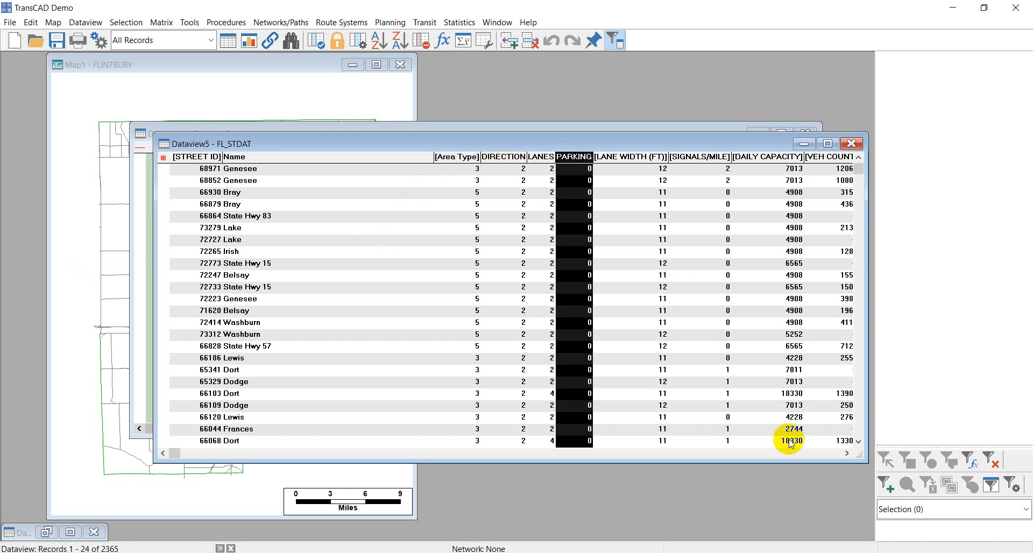
left_click(846, 453)
left_click(846, 453)
left_click(847, 453)
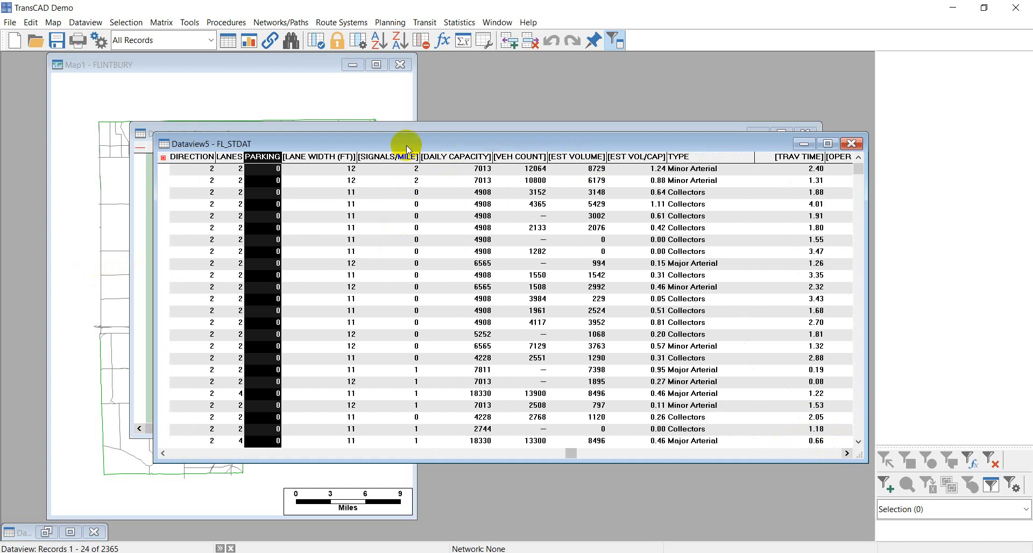
left_click(451, 156)
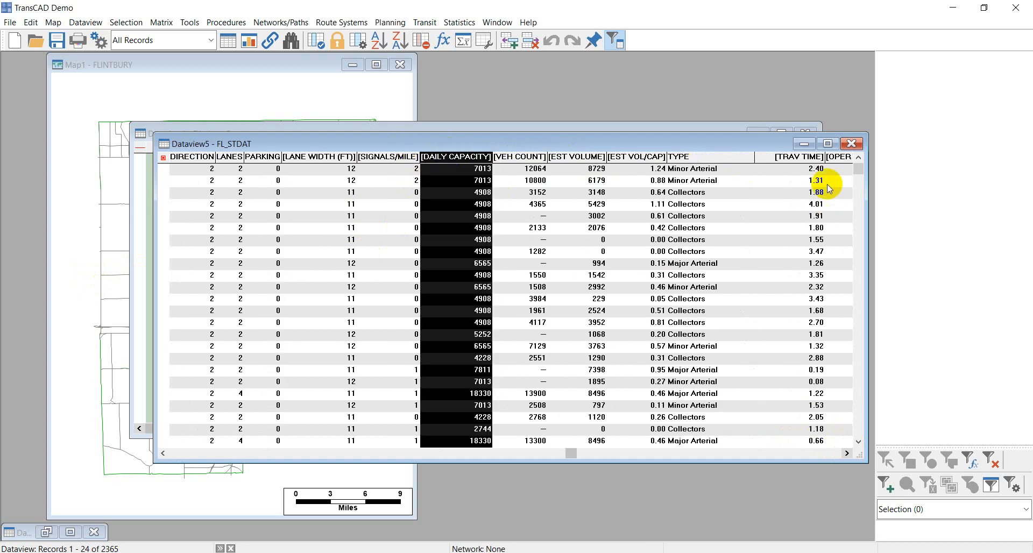
left_click(798, 157)
left_click(847, 452)
left_click(846, 453)
left_click(846, 453)
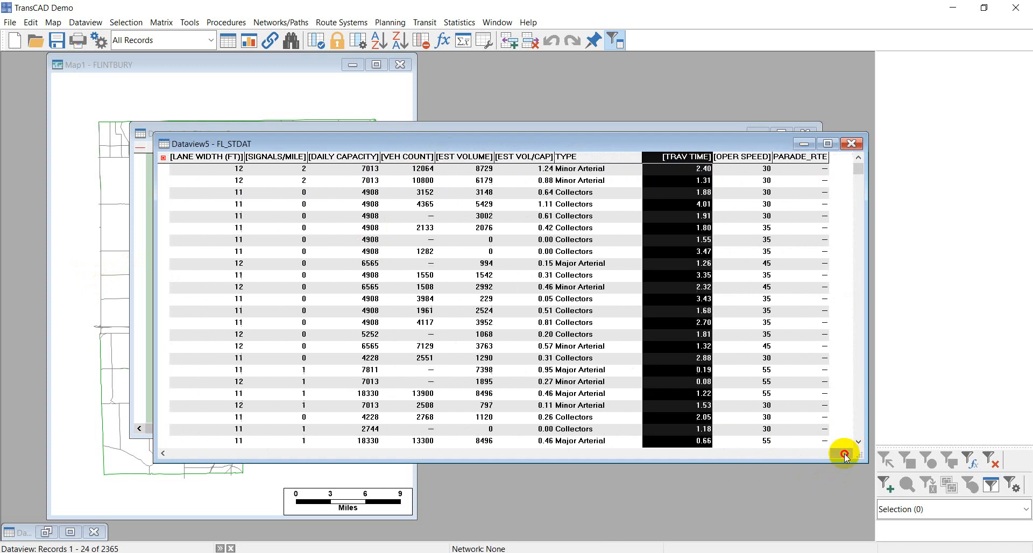
left_click(743, 157)
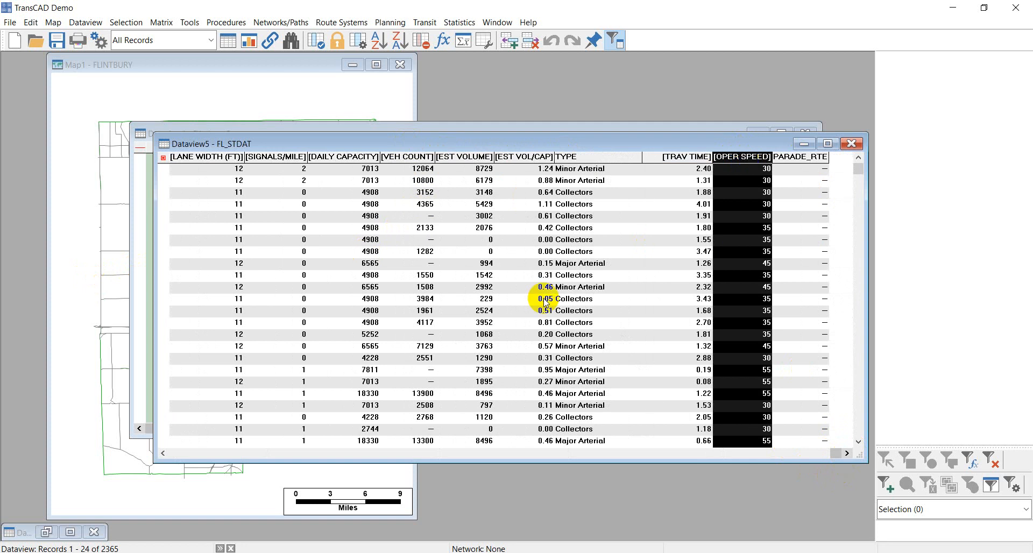
left_click(167, 453)
left_click(167, 454)
left_click(167, 454)
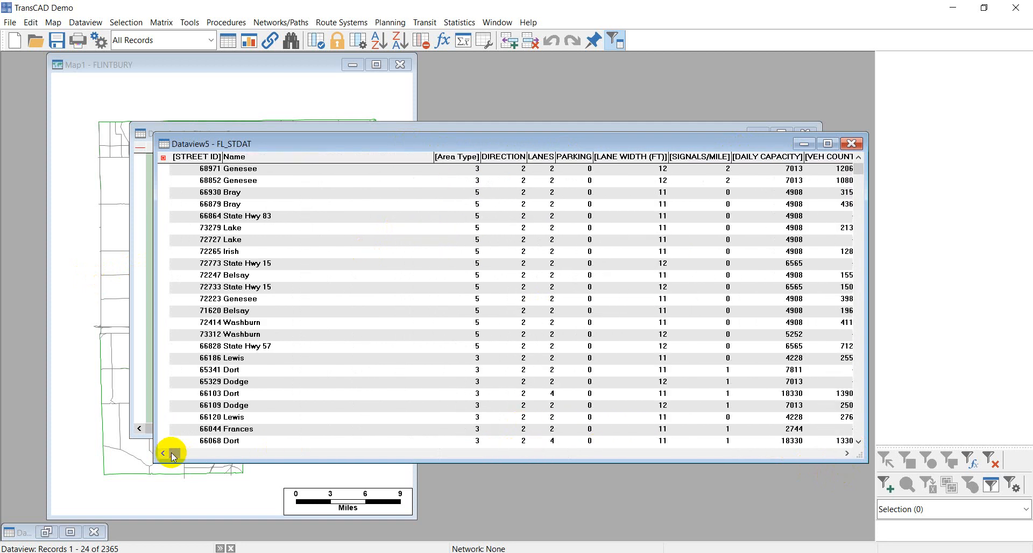
Step: Uncover the Flintbury Streets table behind FL_STDAT and sort the FL_STDAT records by STREET ID in ascending order
left_click_drag(290, 146, 464, 143)
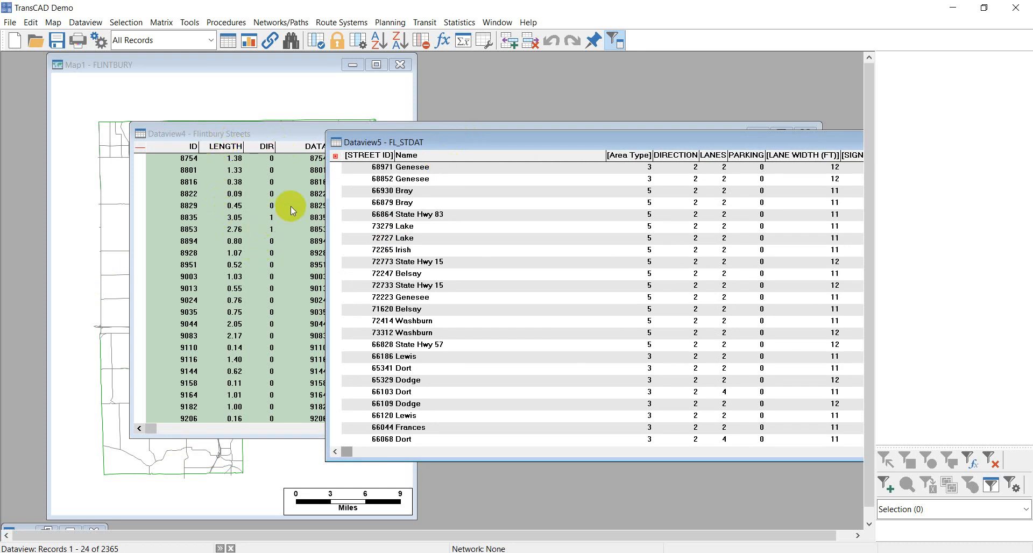
left_click(379, 155)
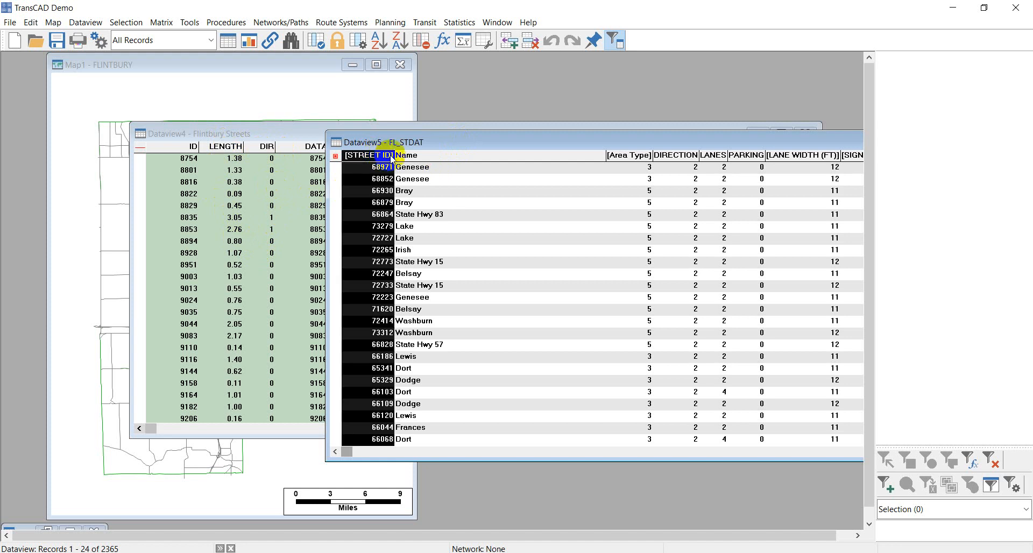
left_click(381, 158)
left_click(379, 41)
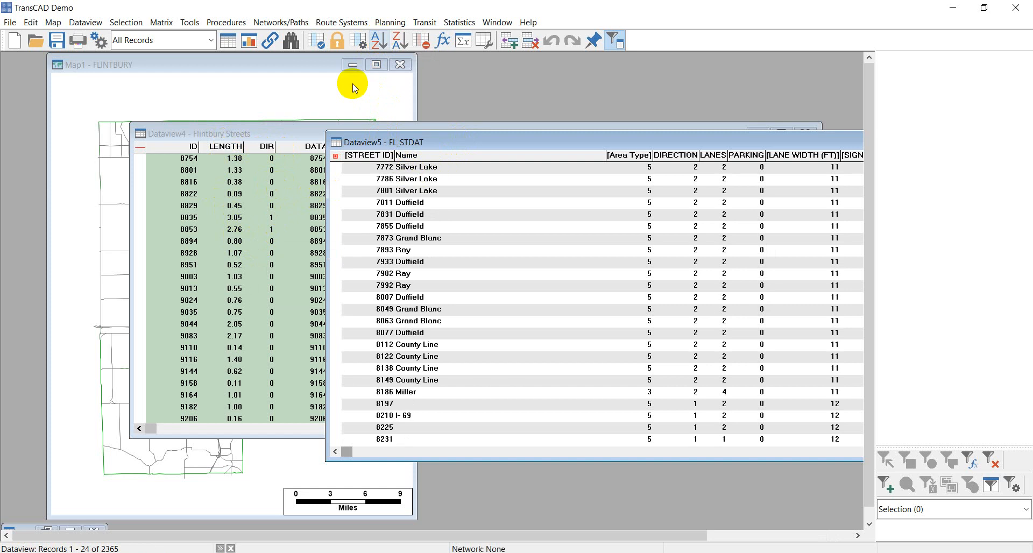
Step: Sort the Flintbury Streets records by ID in ascending order
left_click(210, 137)
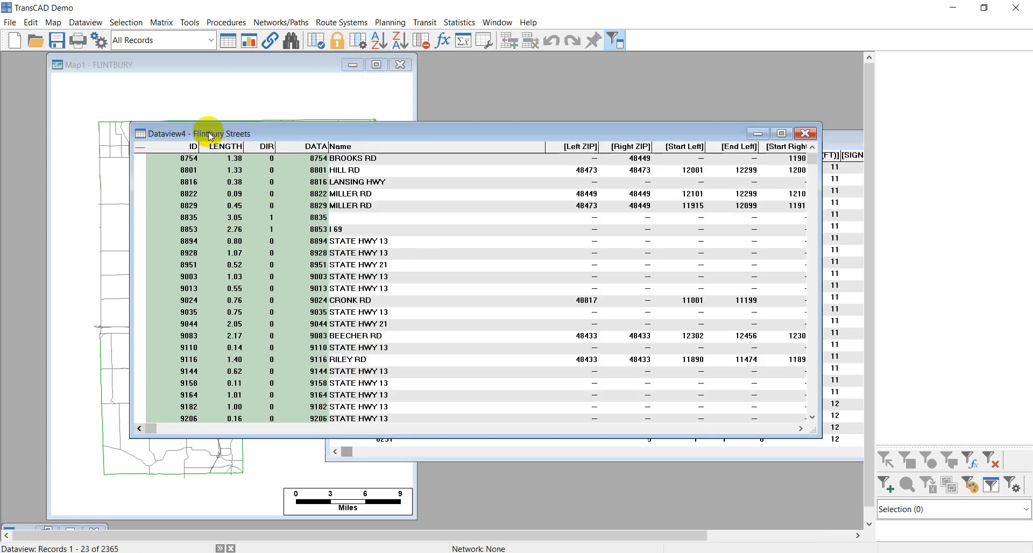
left_click(179, 149)
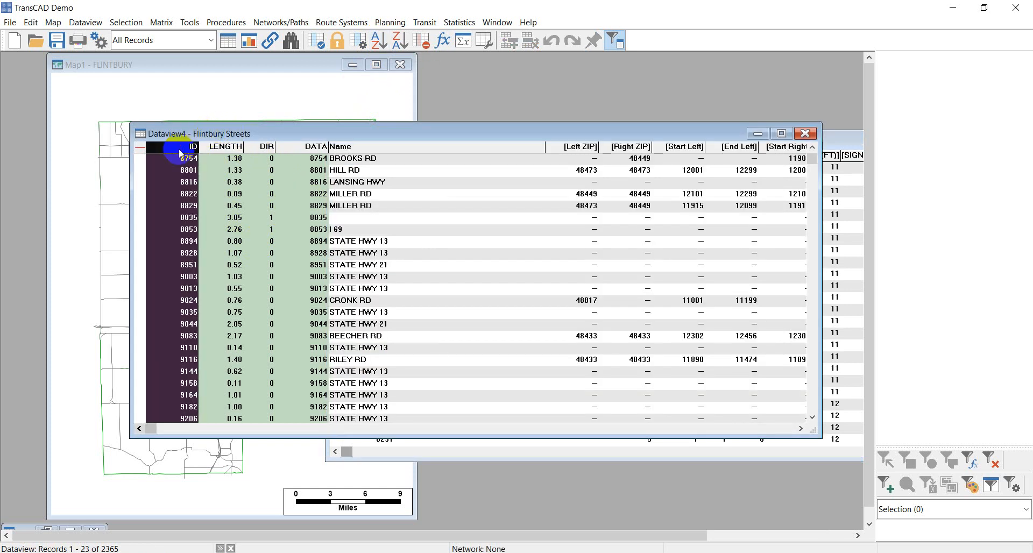
left_click(379, 41)
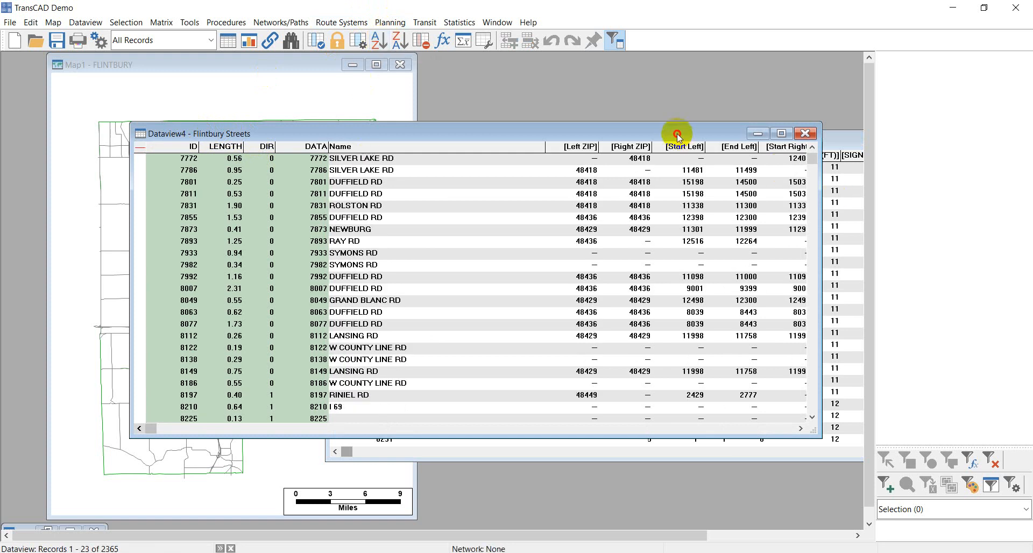
Step: Arrange the Flintbury Streets and FL_STDAT tables in front of the map so their ID columns can be compared side by side
left_click_drag(675, 133, 634, 139)
left_click_drag(828, 142, 741, 139)
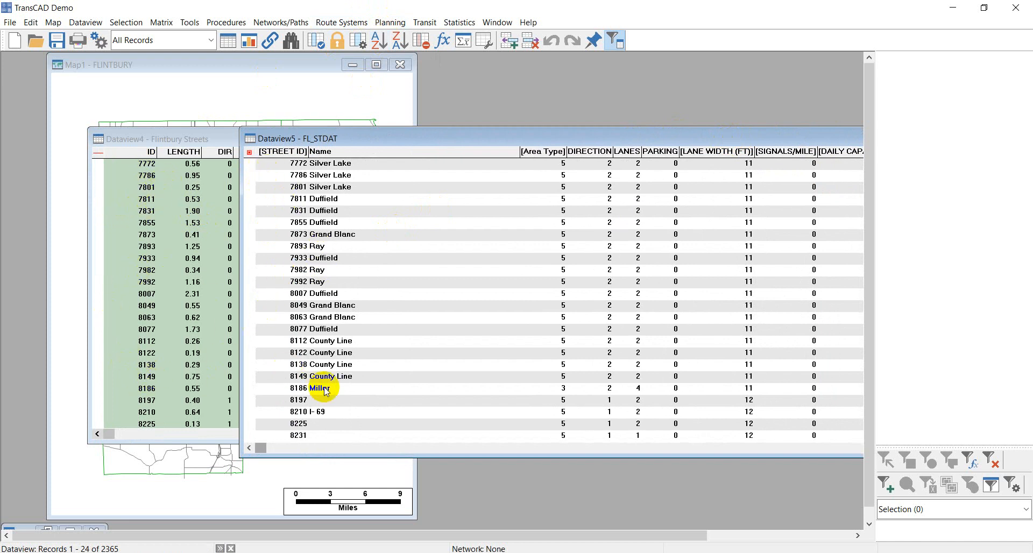
left_click(69, 375)
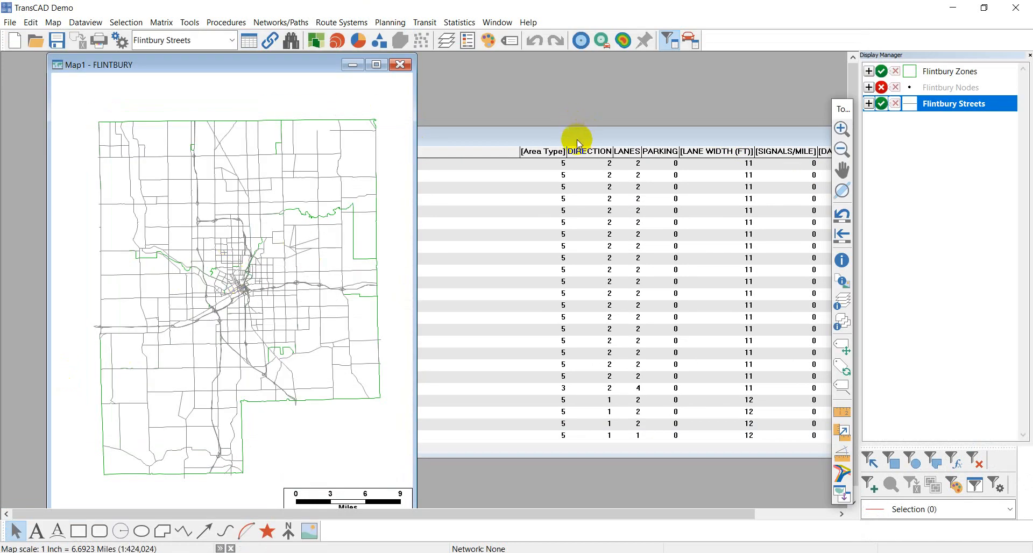
left_click(534, 134)
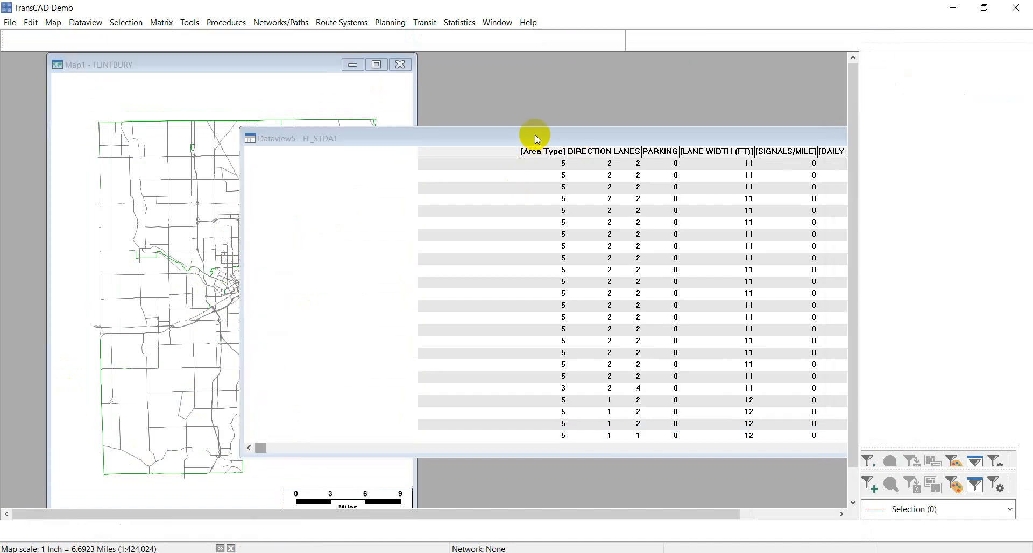
left_click(498, 24)
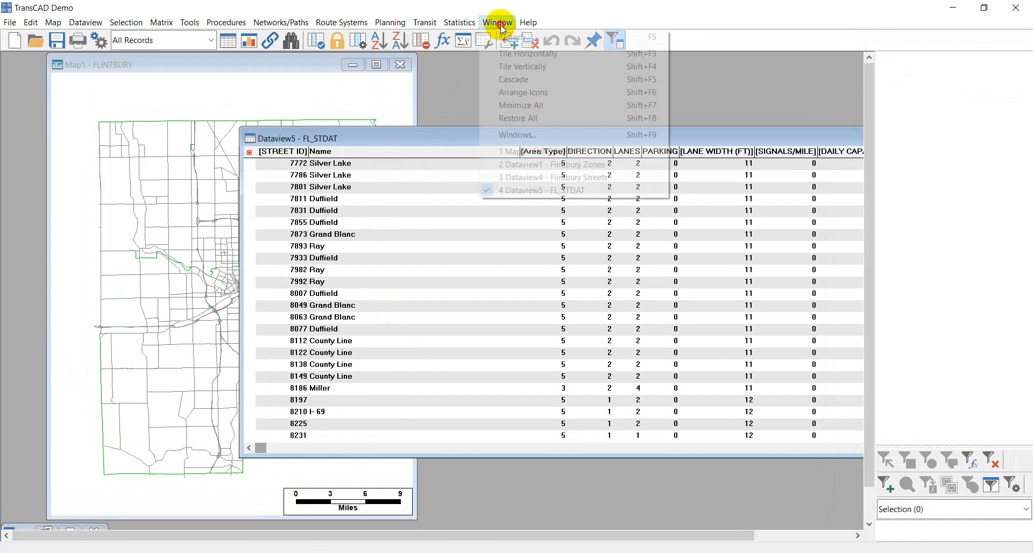
left_click(540, 179)
left_click(831, 139)
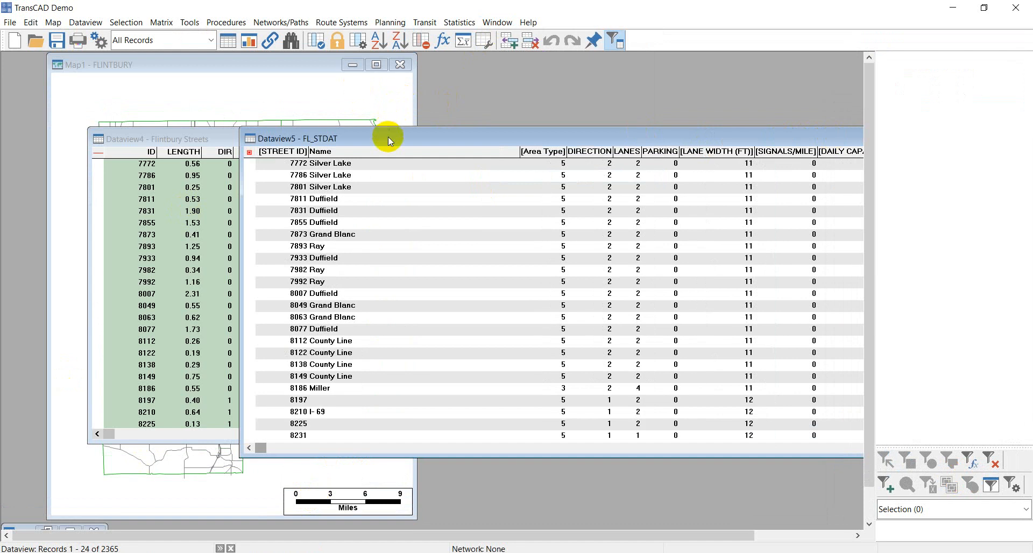
left_click_drag(389, 137, 419, 141)
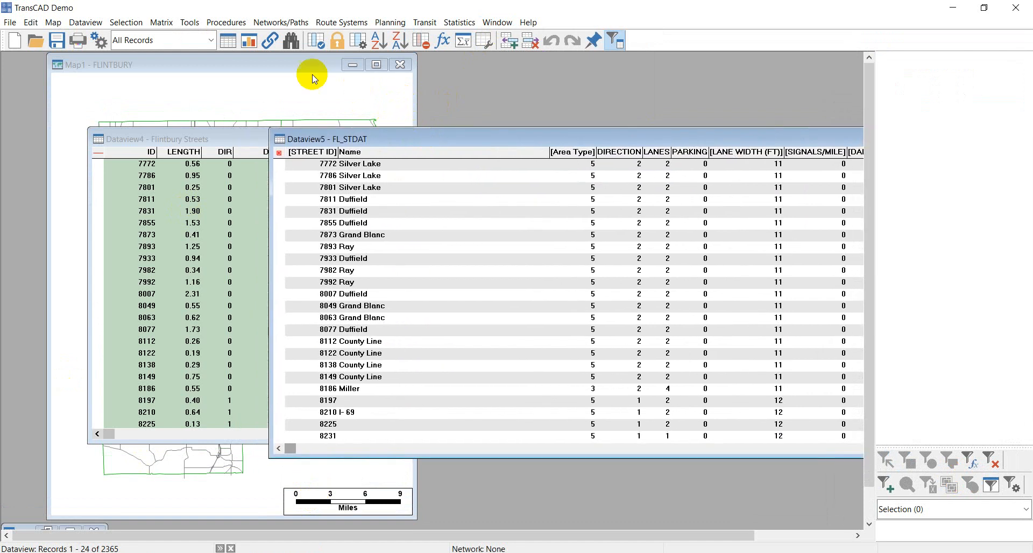
Step: Join the Flintbury Streets table by ID to the FL_STDAT table by STREET ID, keeping the view name Flintbury Streets+FL_STDAT
left_click(82, 24)
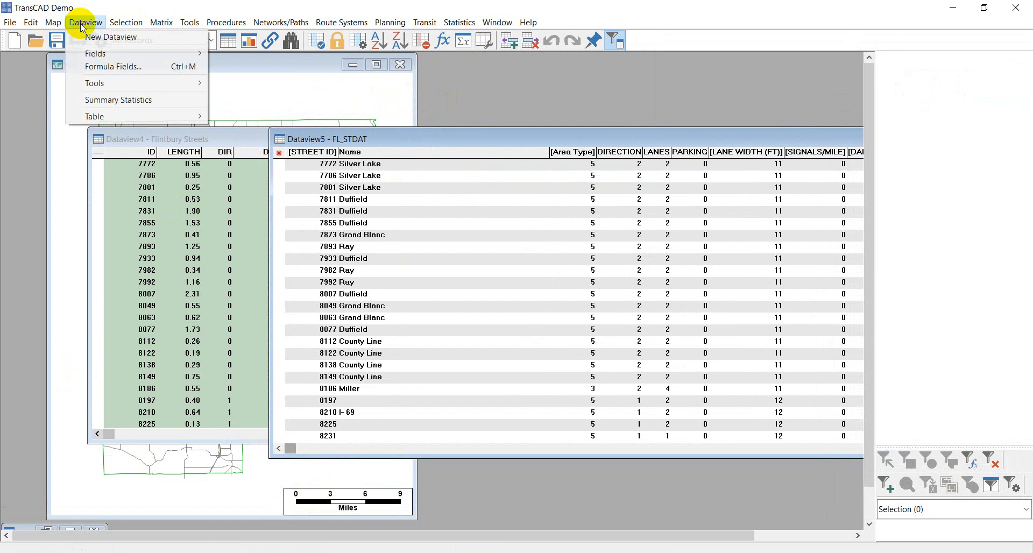
mouse_move(113, 119)
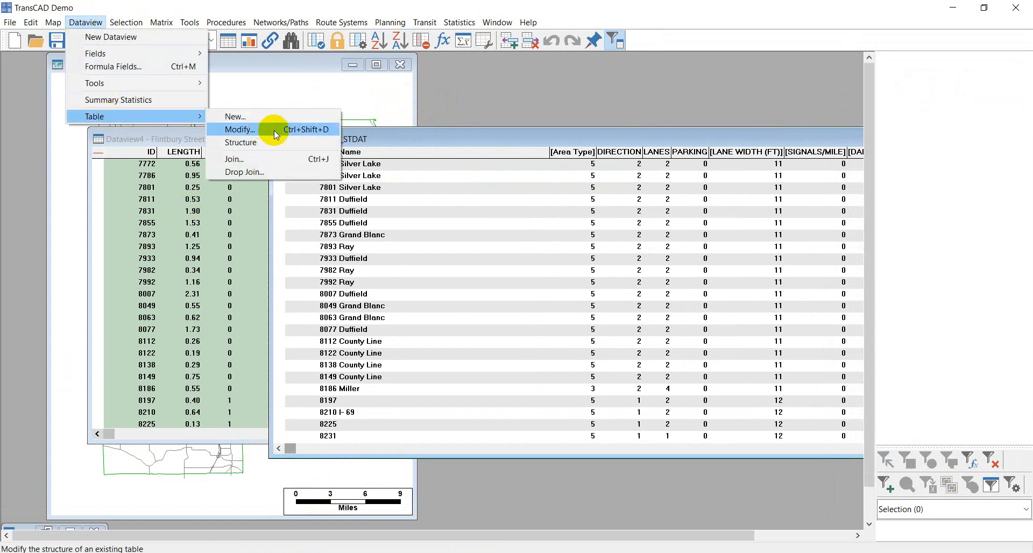
left_click(282, 157)
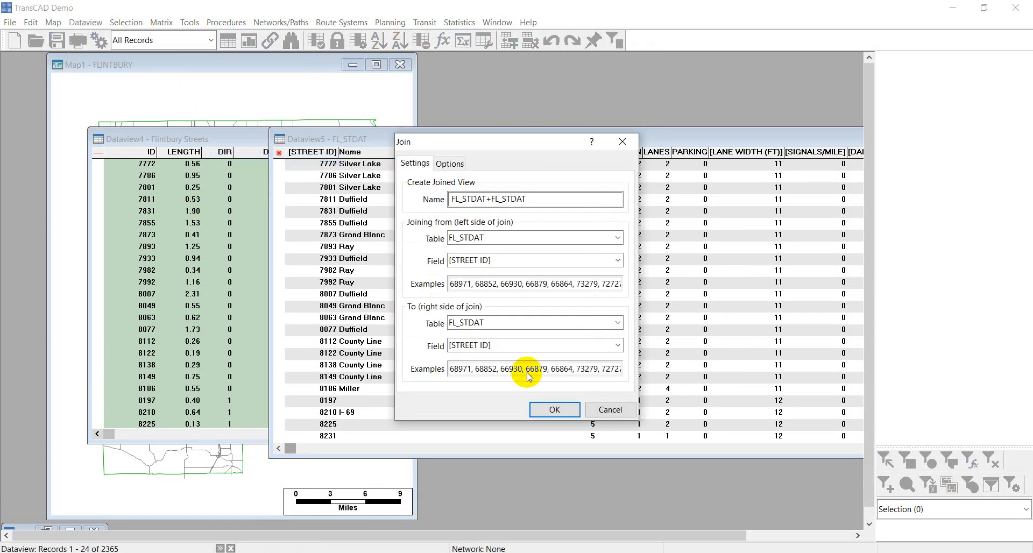
left_click_drag(530, 146, 556, 118)
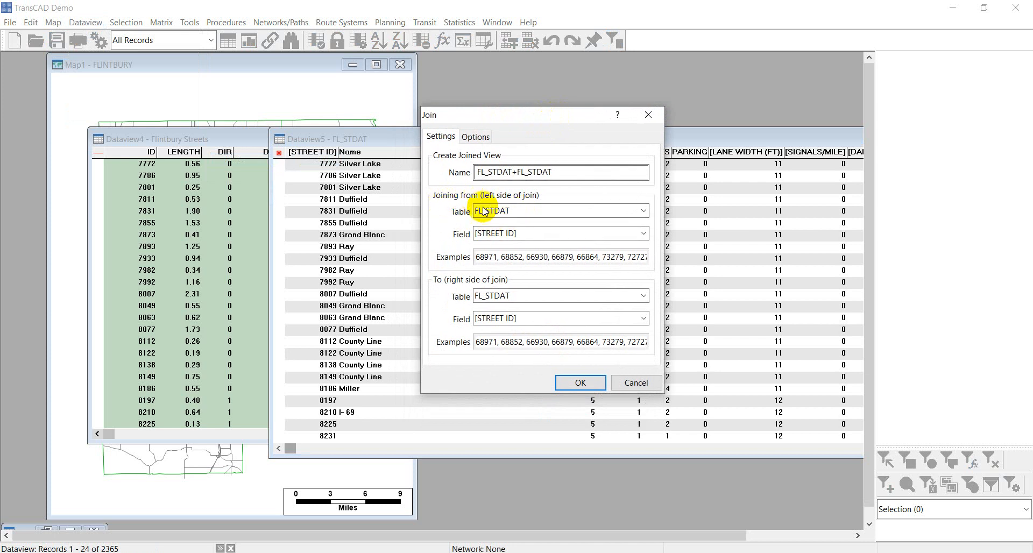
left_click(500, 210)
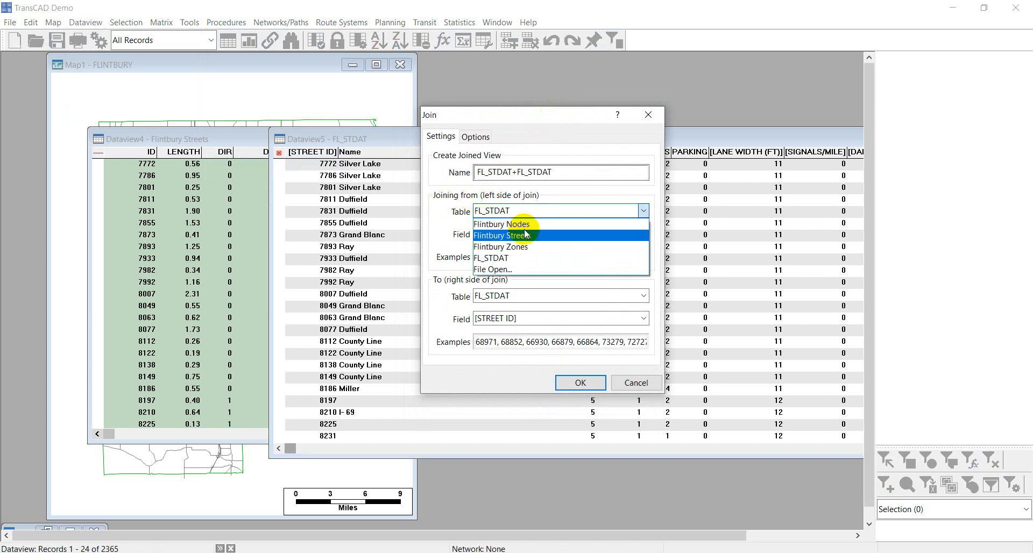
left_click(529, 235)
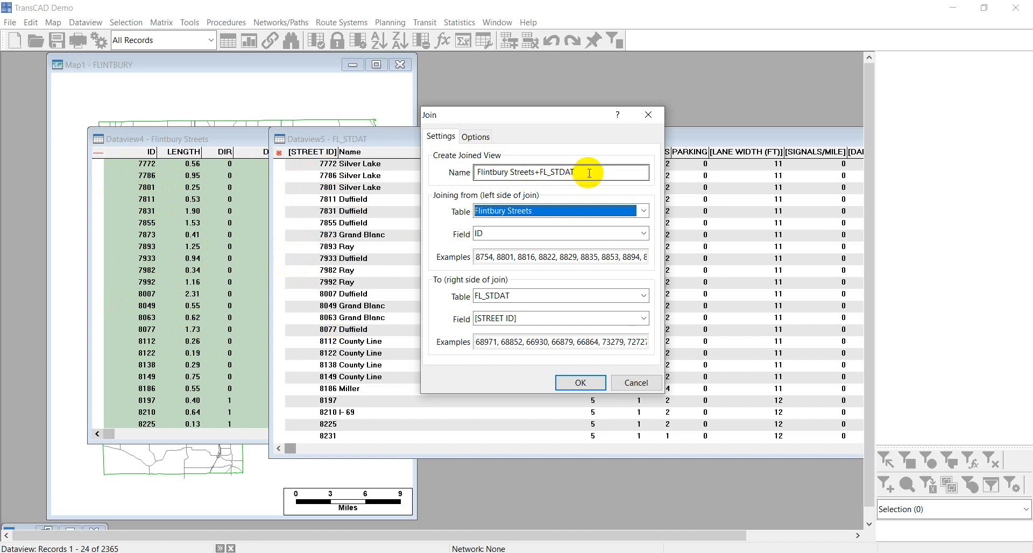
left_click_drag(589, 173, 471, 171)
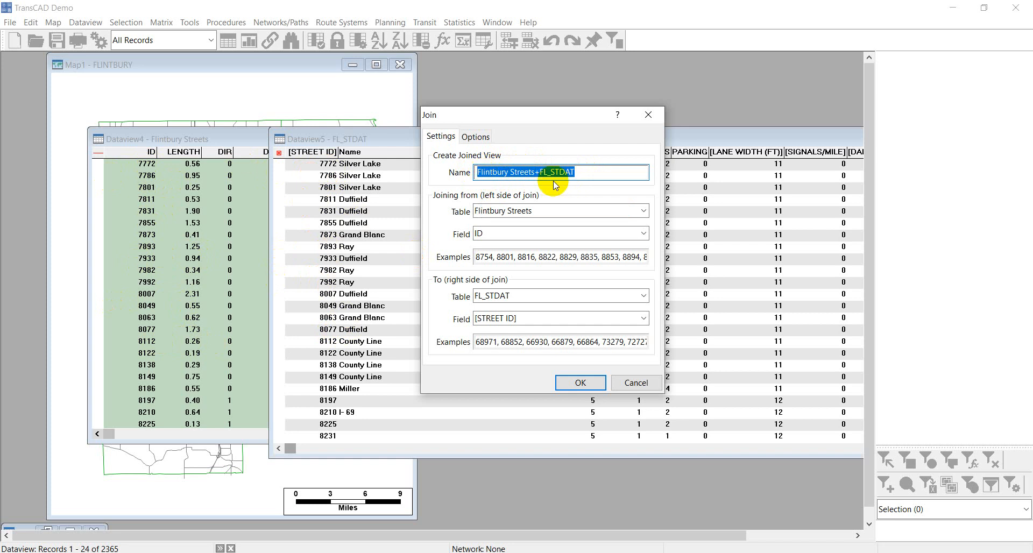
left_click(590, 171)
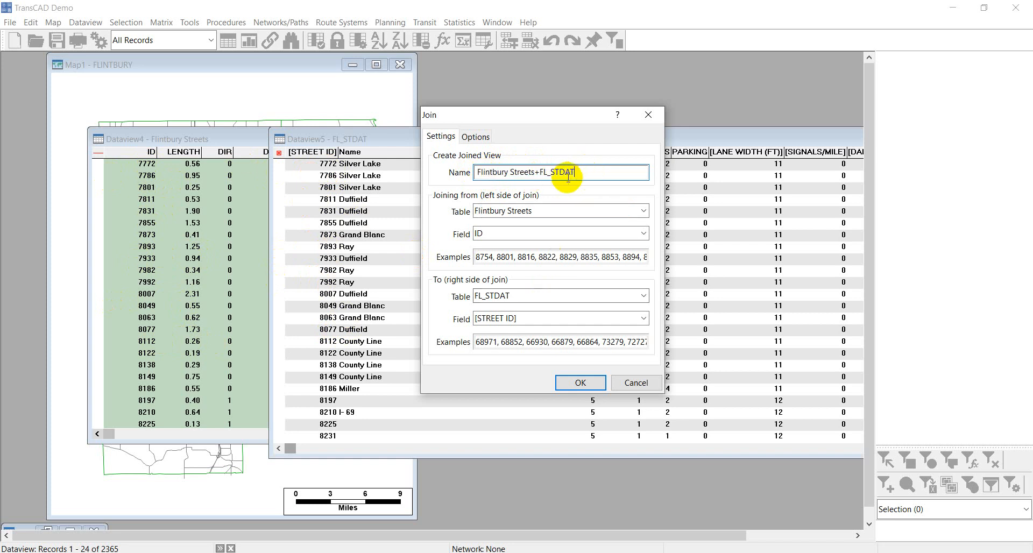
left_click(576, 383)
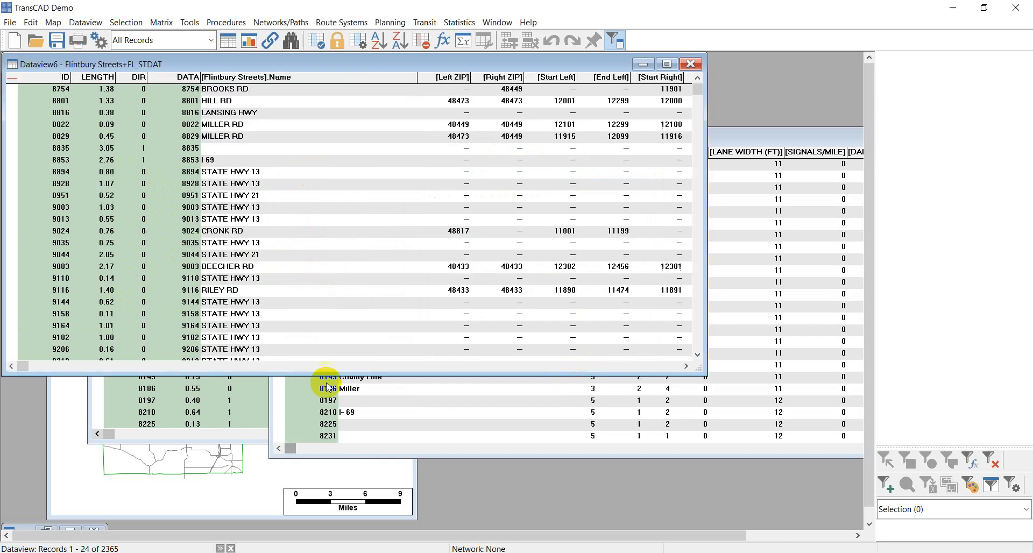
Step: Examine the joined table from the street layer's own fields across to the FL_STDAT fields STREET ID, Name, DIRECTION and LANES
left_click_drag(215, 62, 285, 107)
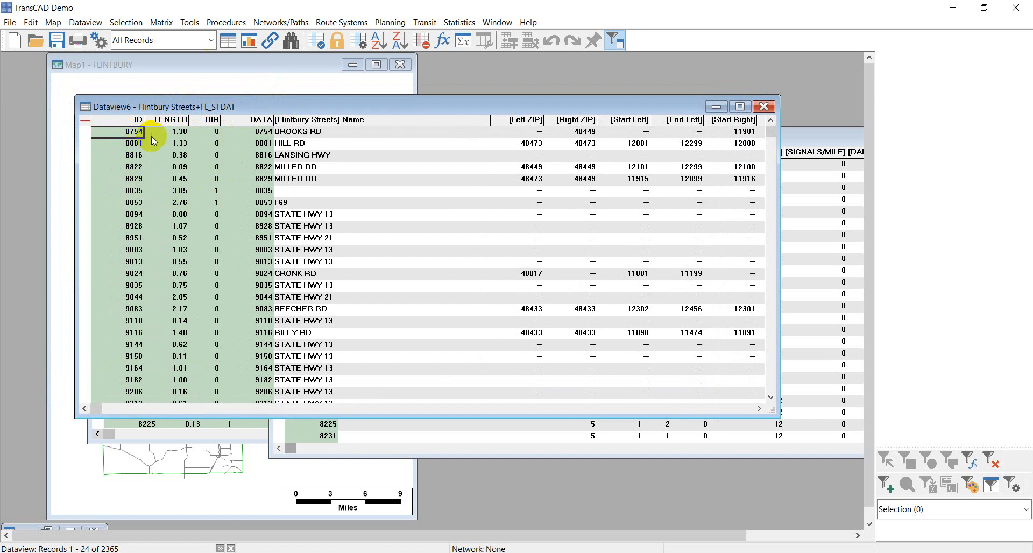
left_click(164, 132)
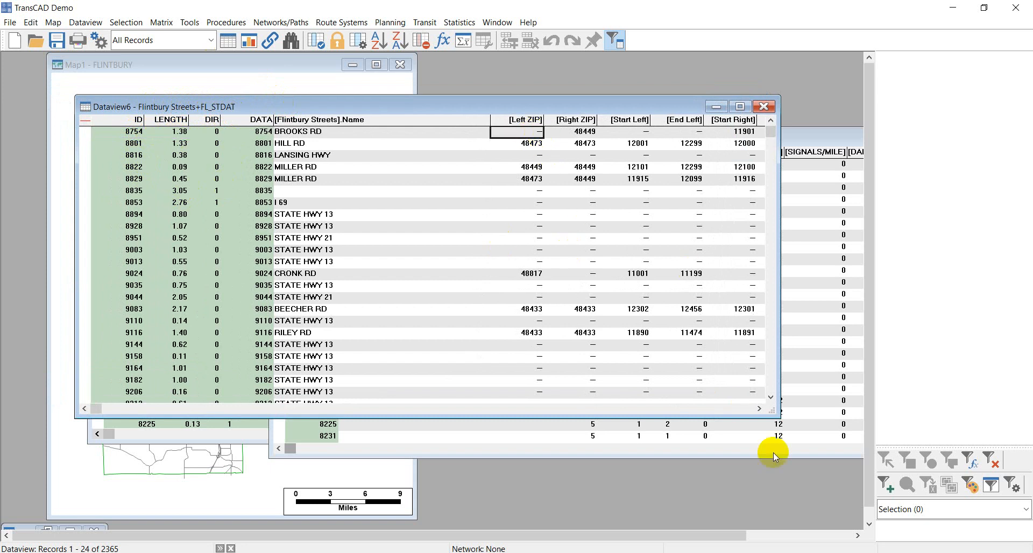
left_click(377, 237)
left_click(759, 409)
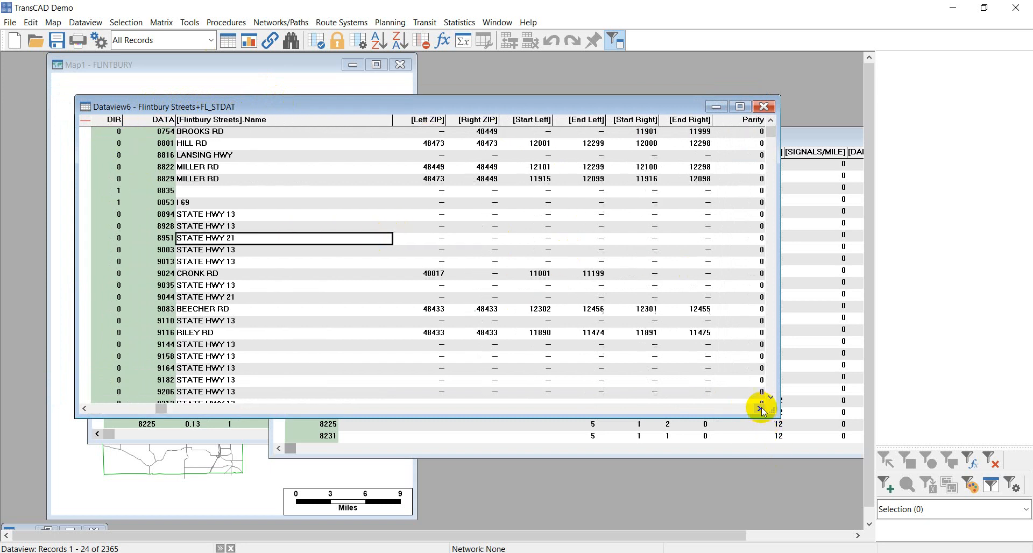
left_click(759, 409)
left_click(759, 409)
left_click(758, 409)
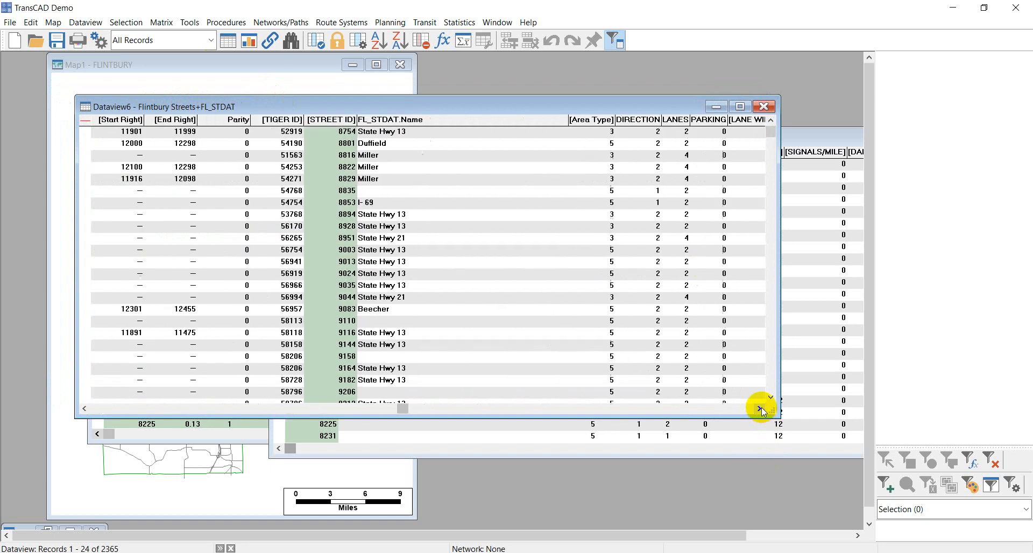
left_click(759, 408)
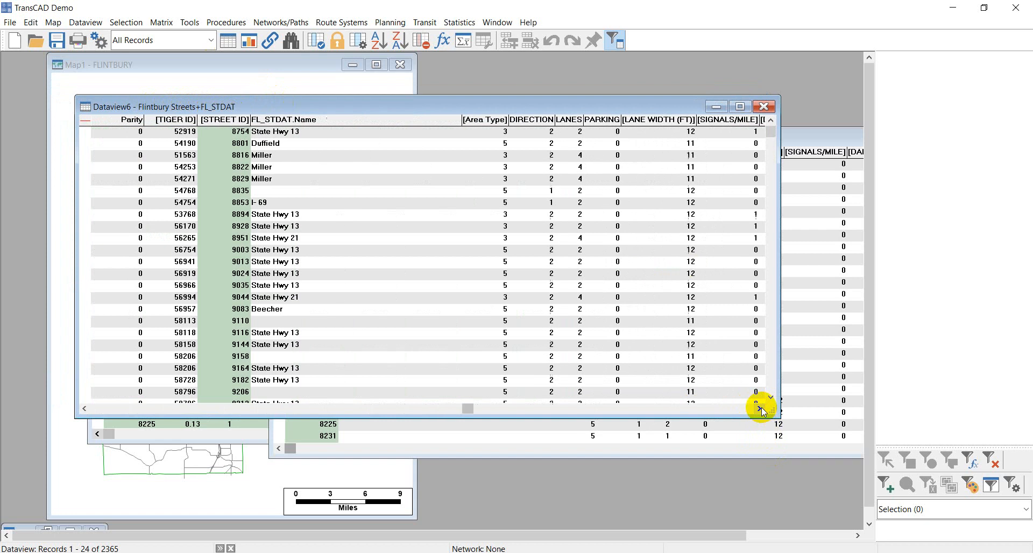
left_click(569, 120)
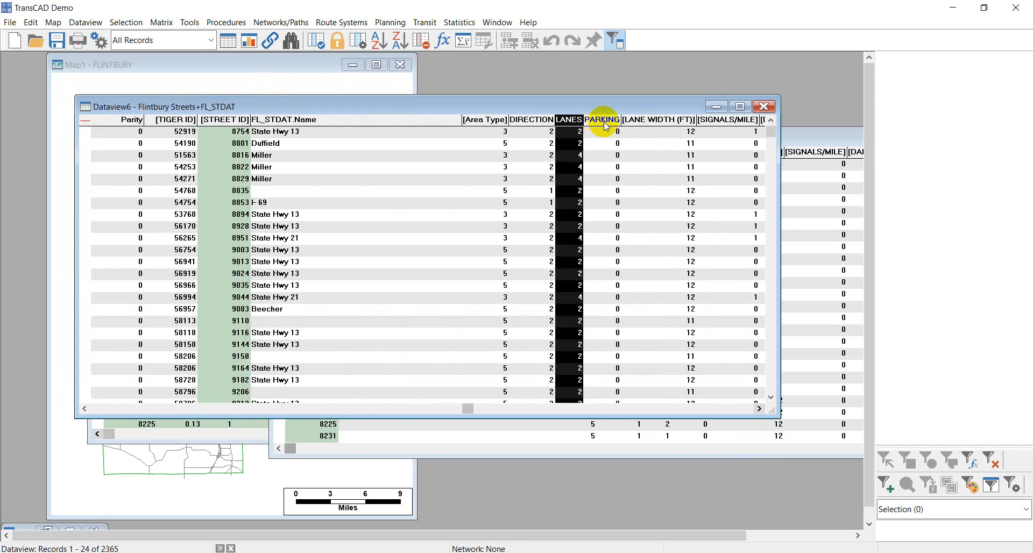
Step: Review the remaining joined fields from LANE WIDTH through DAILY CAPACITY and TRAV TIME to PARADE_RTE, and return to the first columns
left_click(759, 408)
left_click(758, 409)
left_click(759, 409)
left_click(759, 408)
left_click(759, 409)
left_click(759, 409)
left_click(758, 408)
left_click(759, 409)
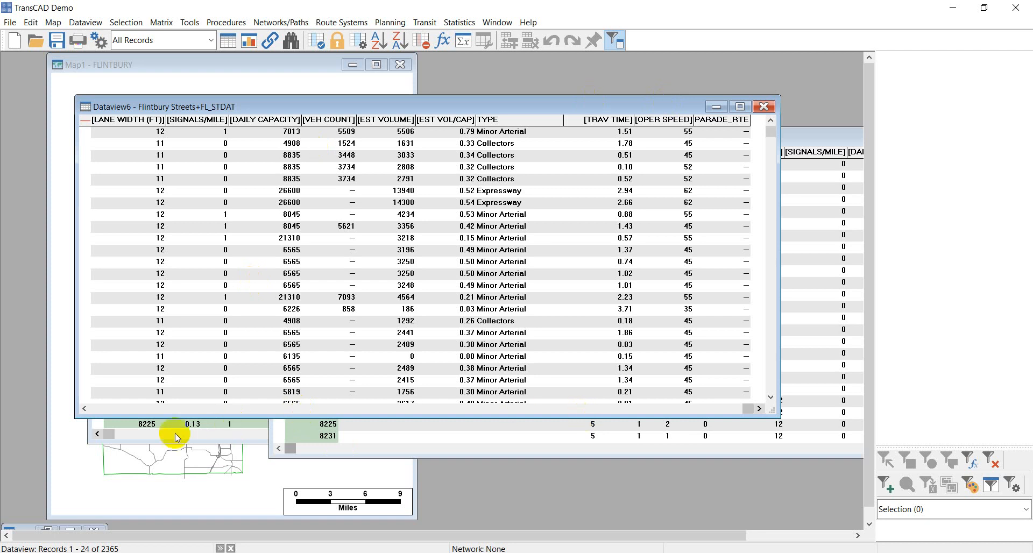
left_click(101, 410)
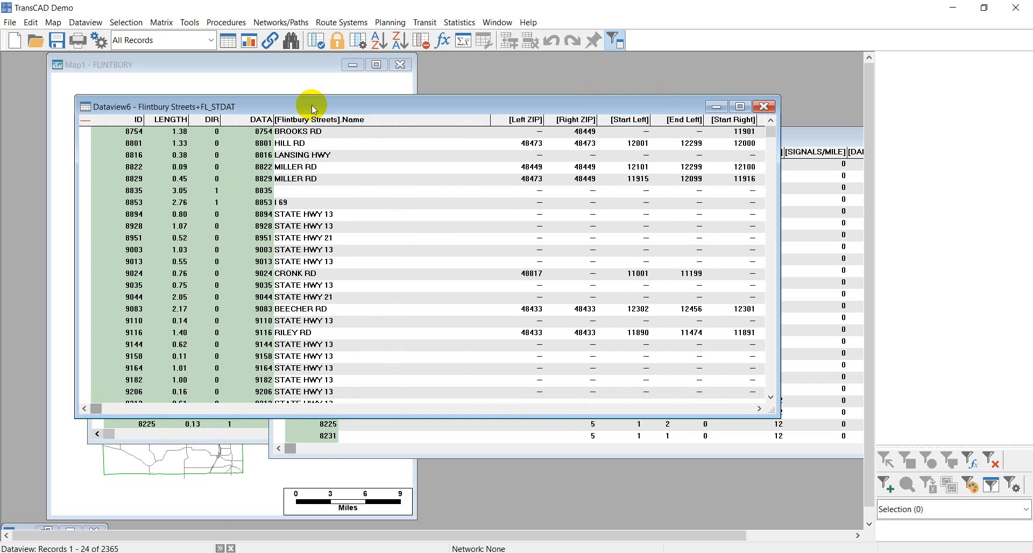
Step: Bring the FLINTBURY map forward, show the Flintbury Nodes layer and make it the working layer
left_click(256, 67)
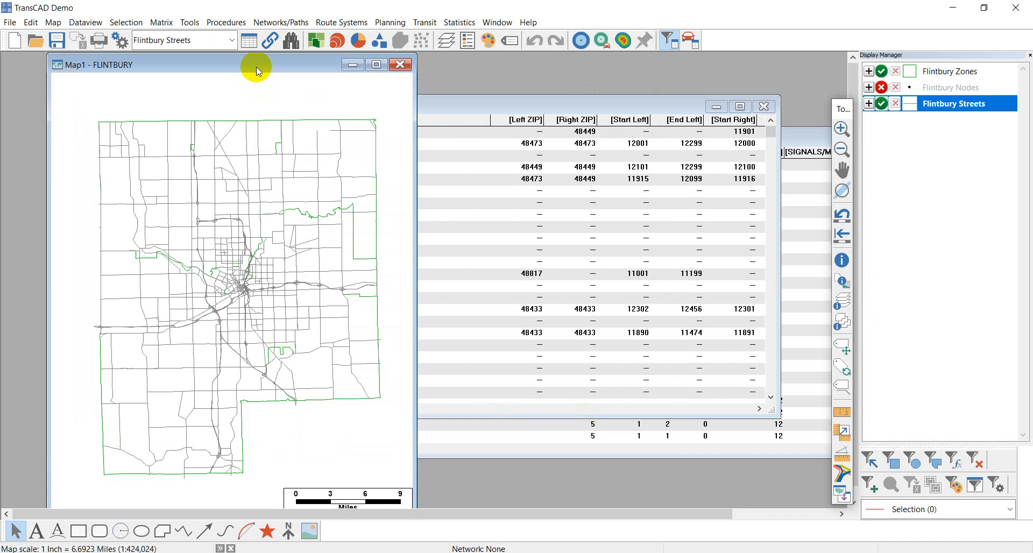
left_click(961, 90)
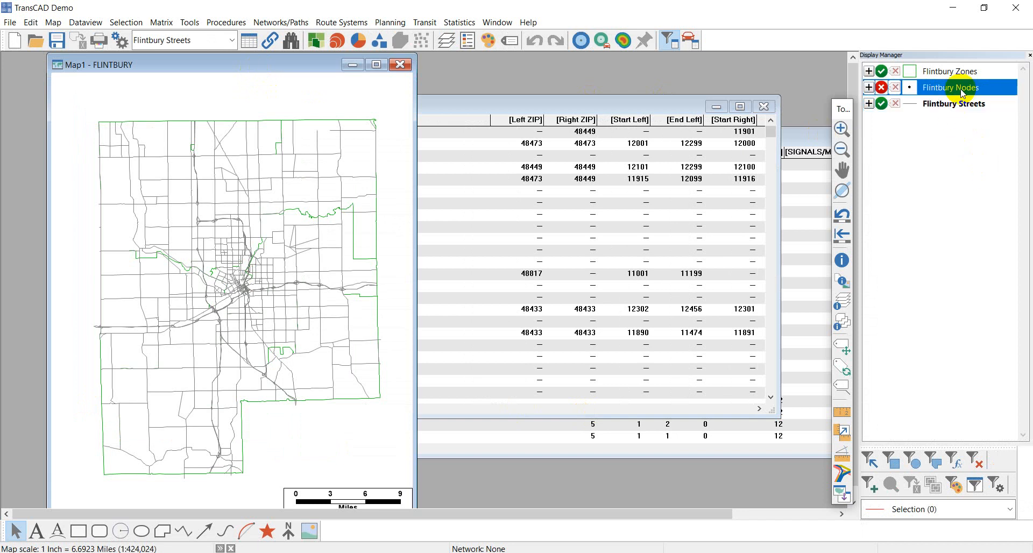
left_click(882, 88)
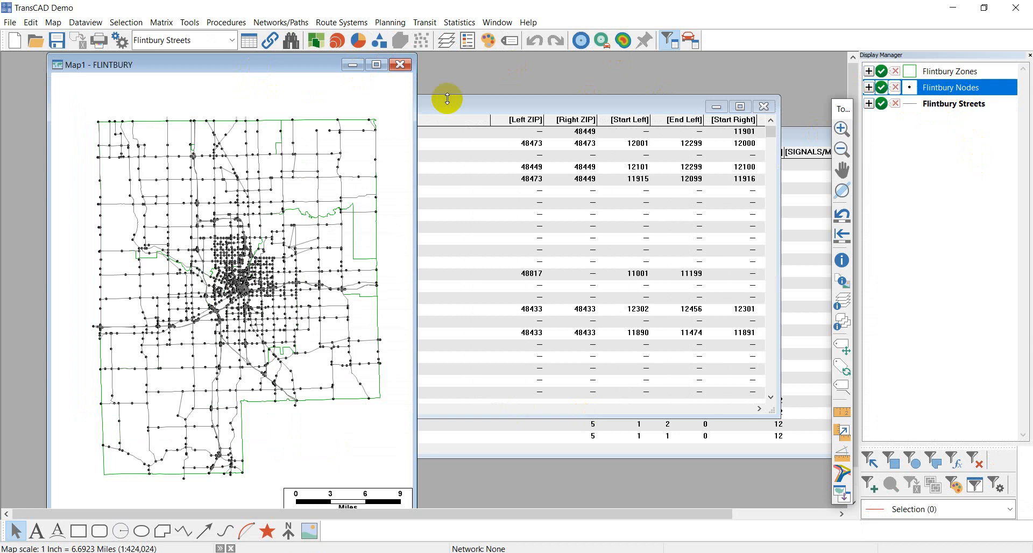
left_click(223, 43)
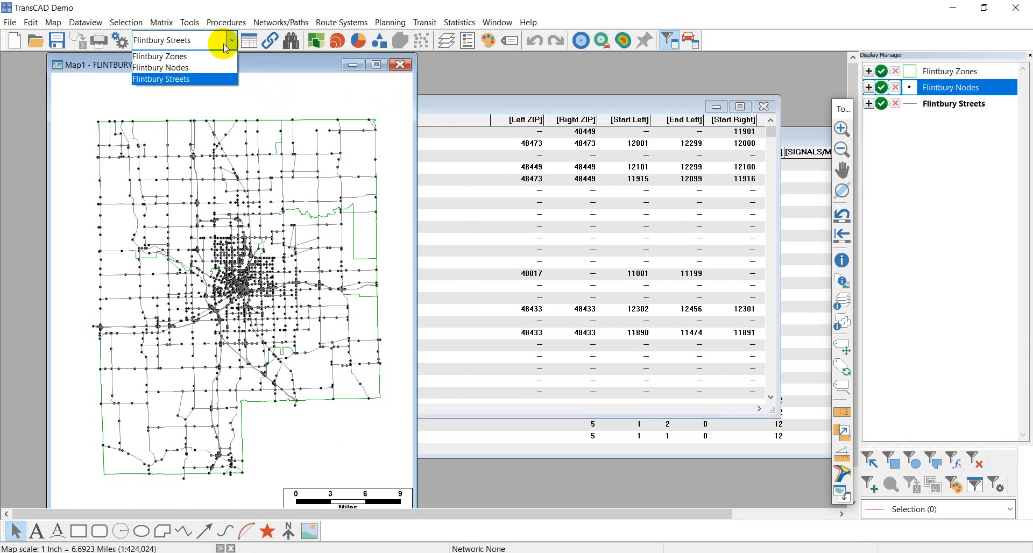
left_click(179, 70)
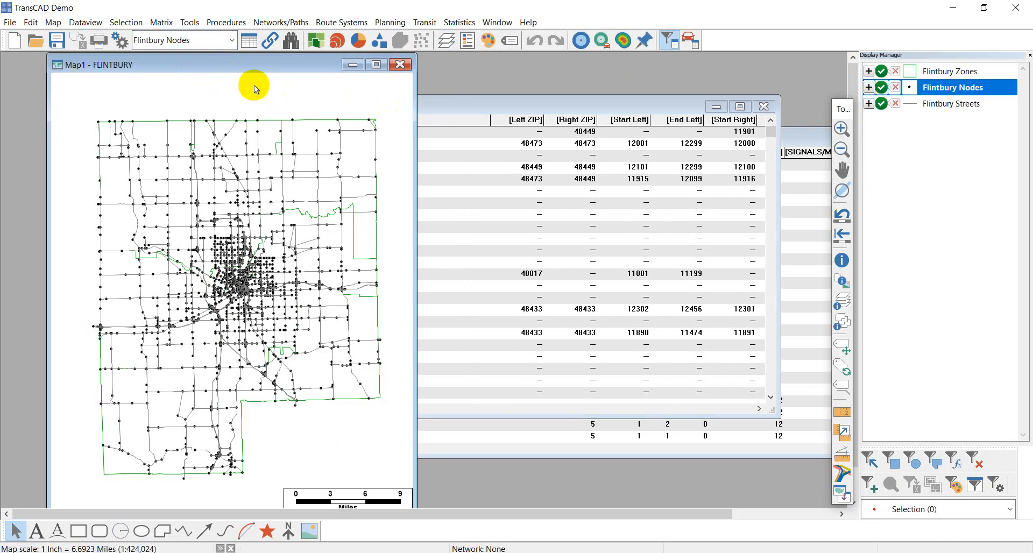
Step: Inspect the nodes along the streets up close and return to the full extent of the Flintbury map
scroll(272, 233, "up", 1)
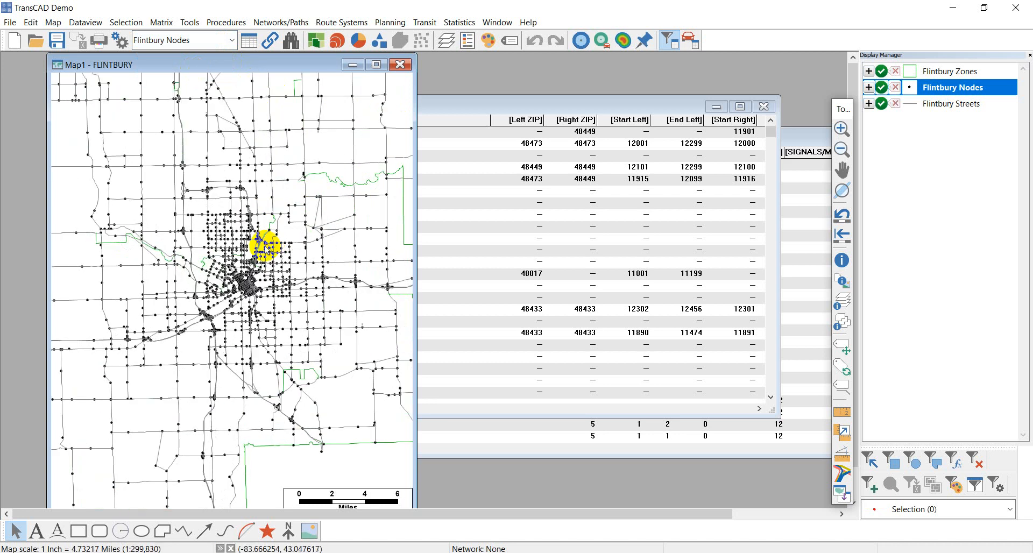
scroll(182, 229, "up", 1)
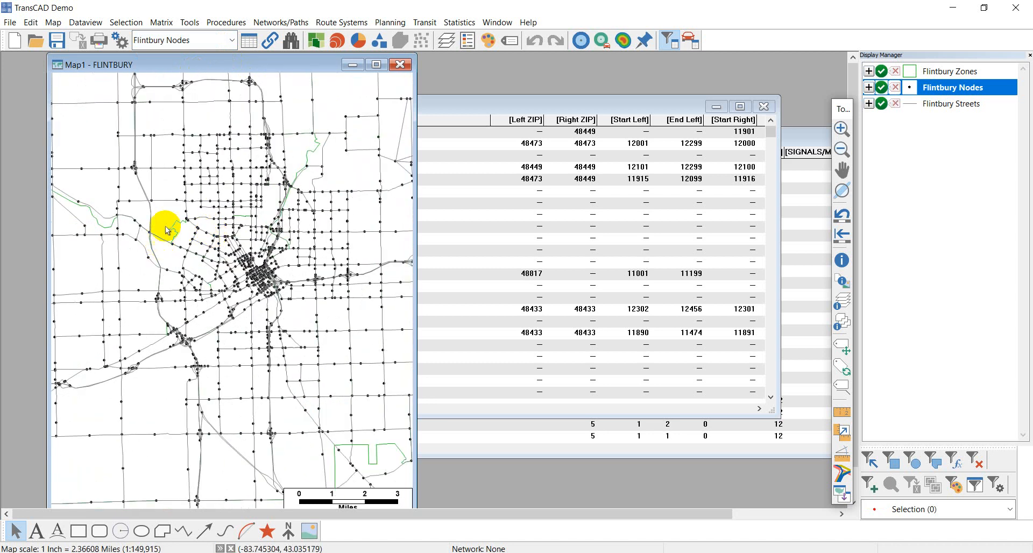
scroll(164, 221, "up", 3)
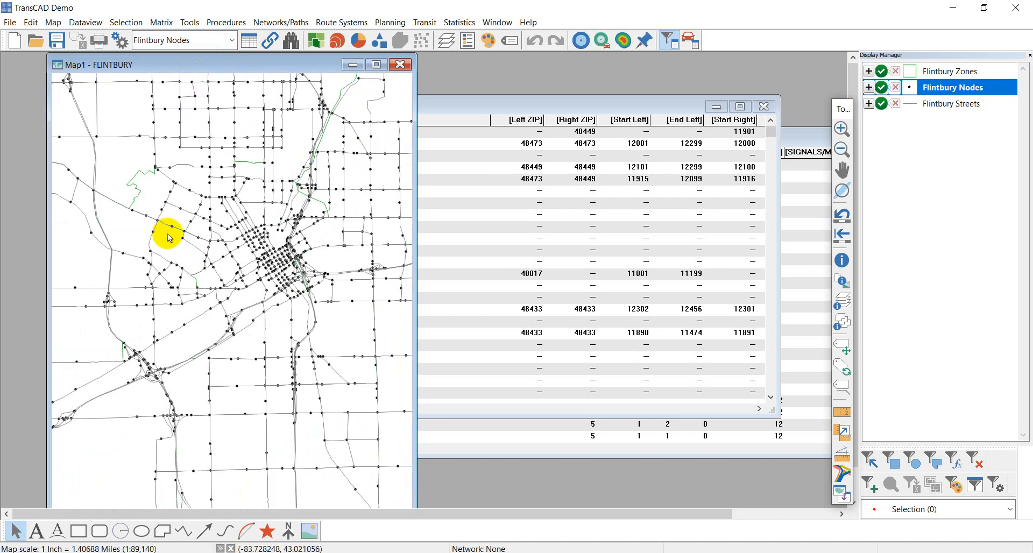
scroll(152, 331, "up", 5)
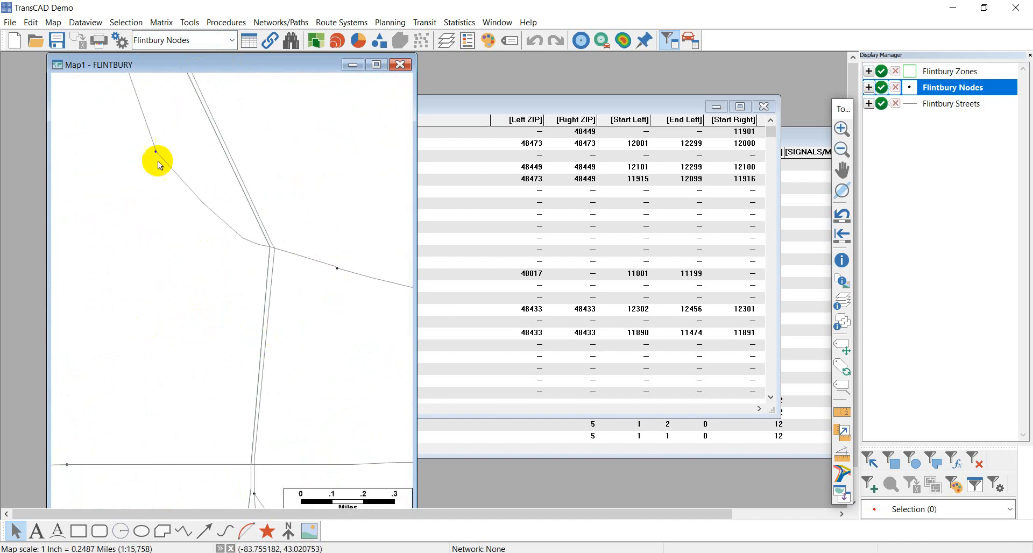
scroll(333, 279, "down", 4)
scroll(327, 281, "down", 6)
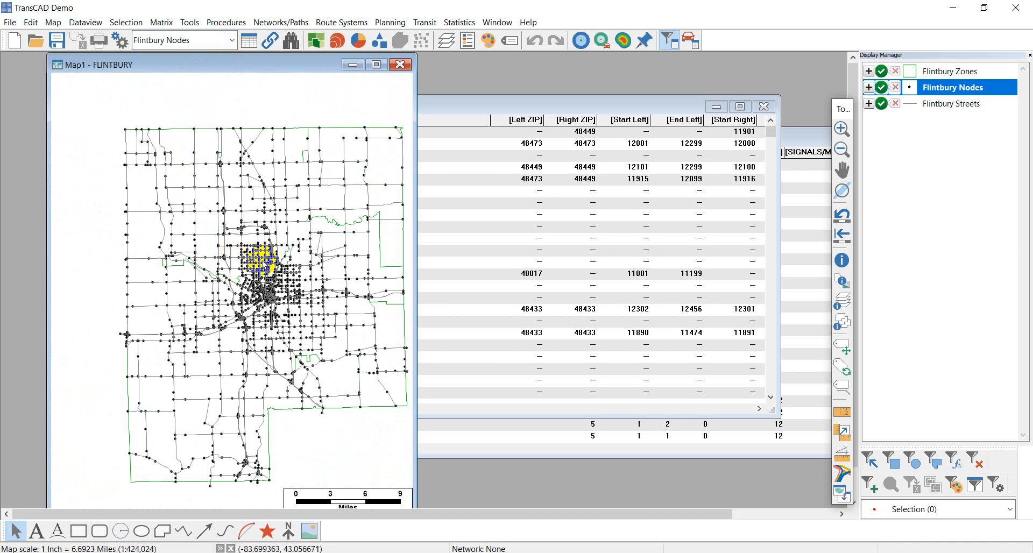
left_click_drag(273, 261, 232, 250)
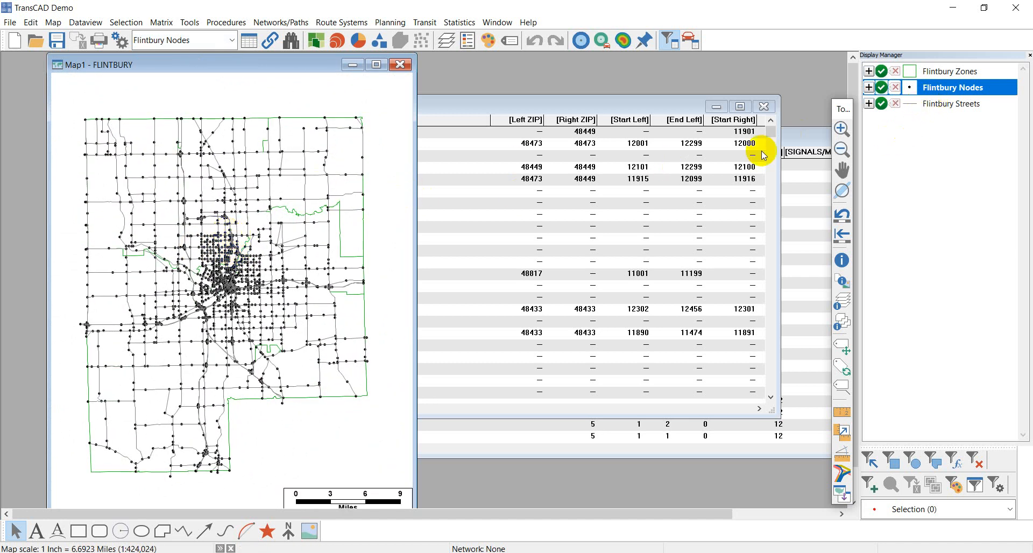
Step: Open the Flintbury Nodes data table and sort its records by the Centroid field in descending order
left_click(244, 45)
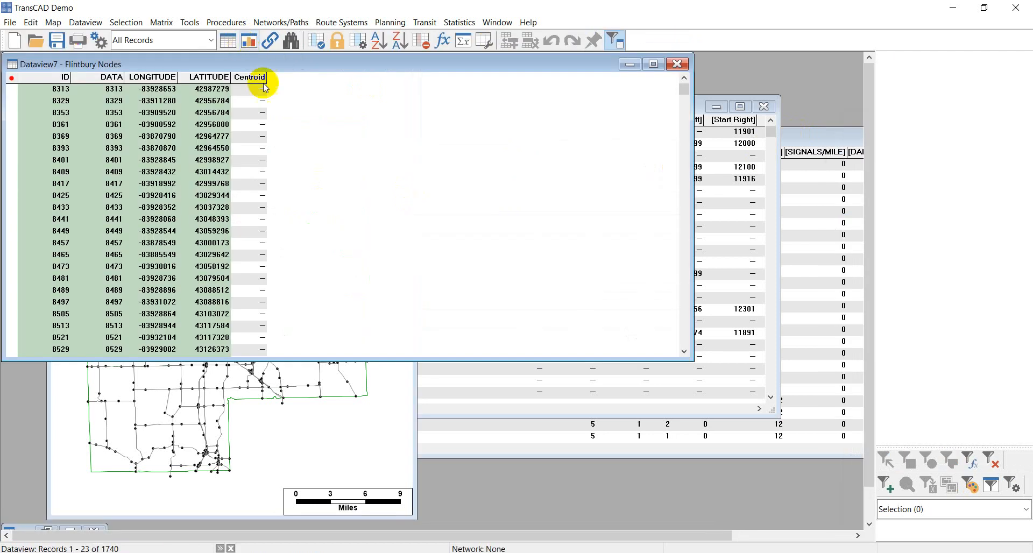
left_click_drag(259, 59, 442, 95)
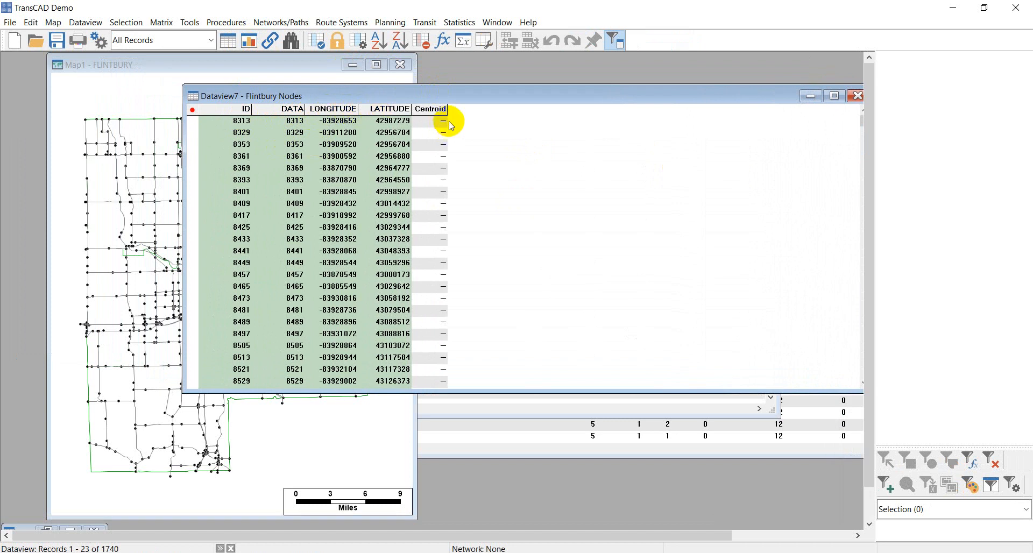
left_click(433, 109)
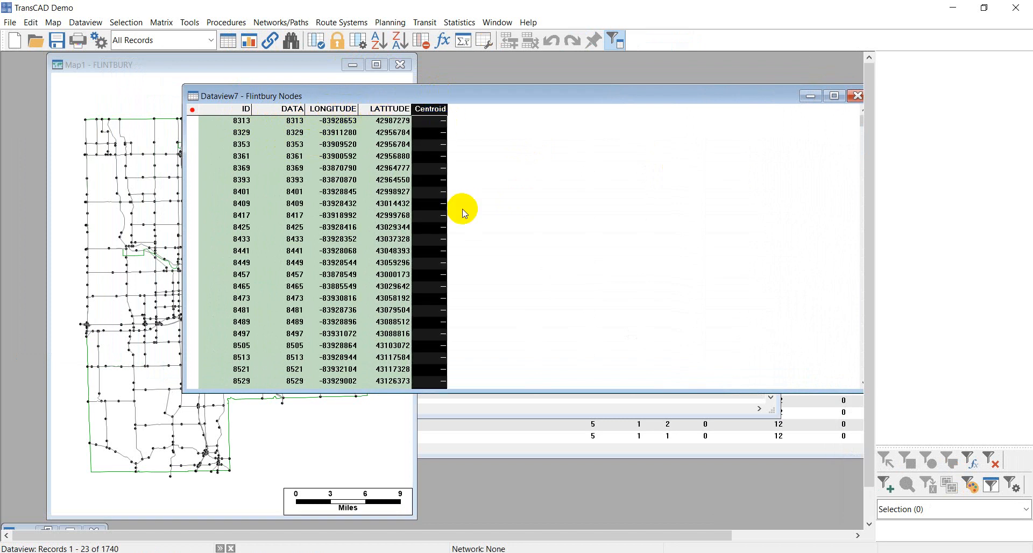
left_click(399, 43)
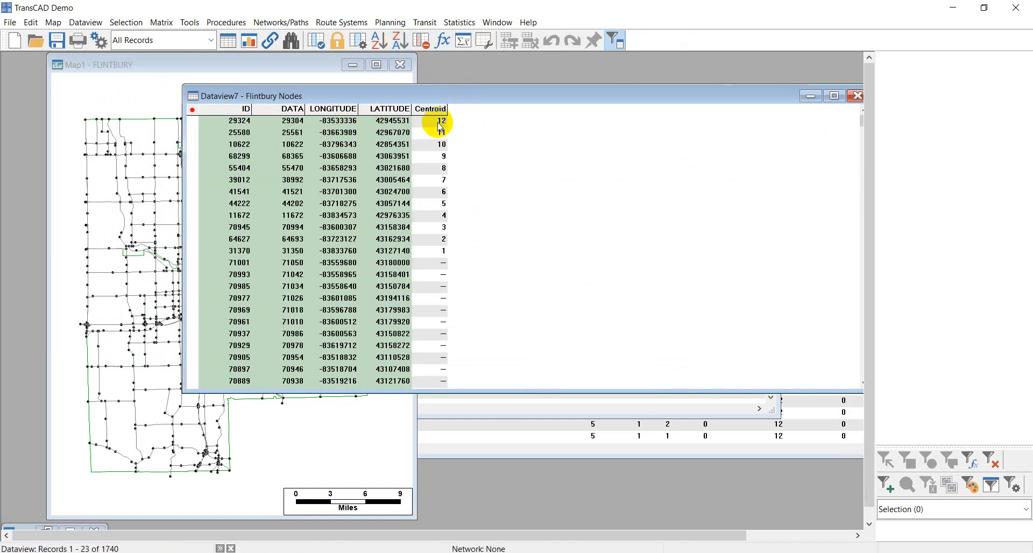
Step: Highlight the Centroid values 12 to 1 and check them against the records below, with the table moved clear of the map
left_click_drag(439, 125, 439, 261)
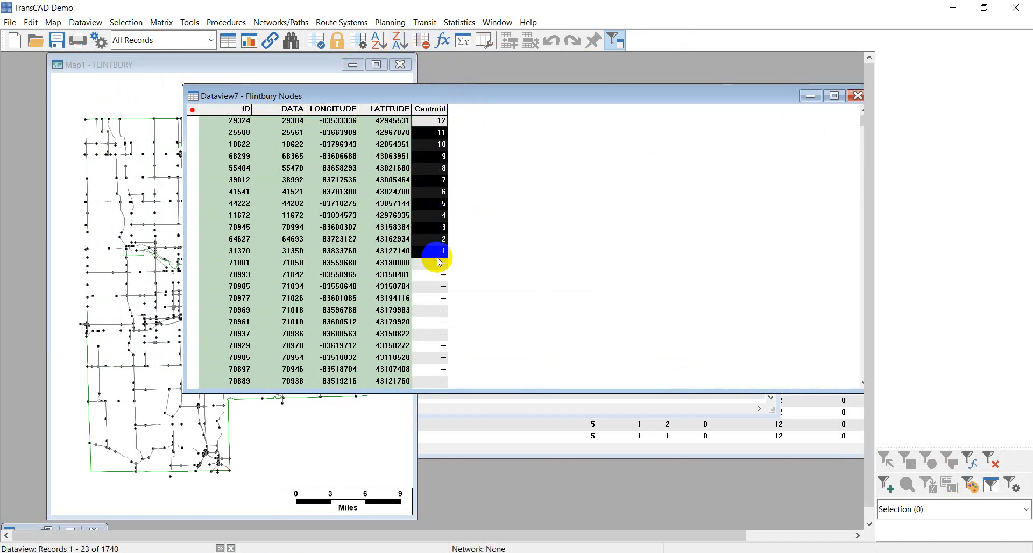
left_click_drag(460, 95, 620, 107)
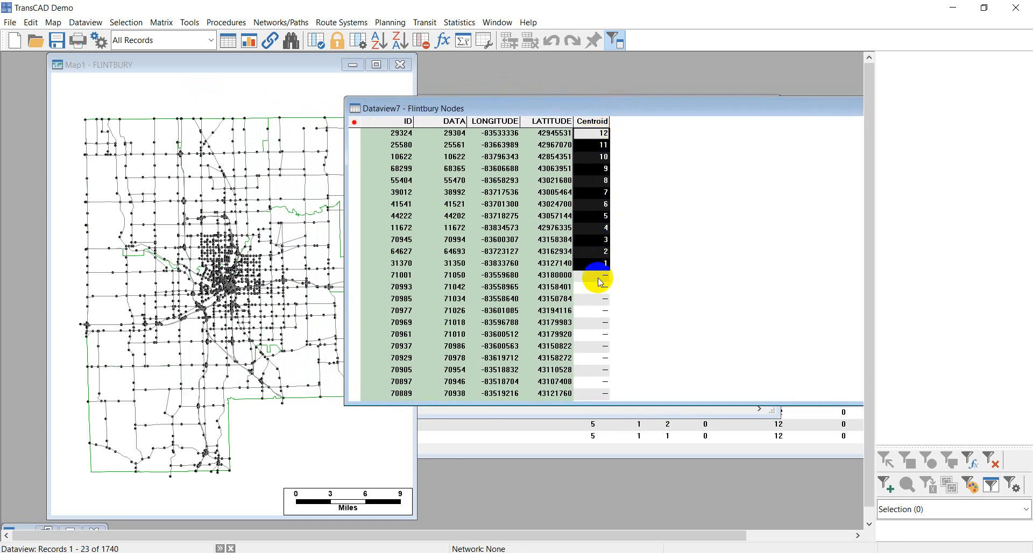
scroll(598, 289, "down", 3)
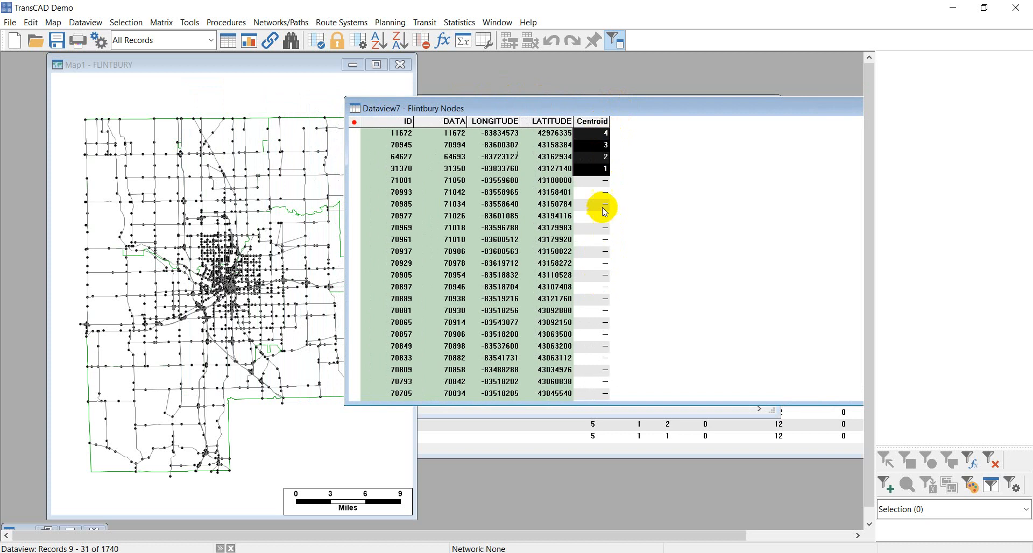
Step: Review the Centroid values at the start of the Flintbury Nodes table and move the table over the map's edge
scroll(598, 267, "up", 3)
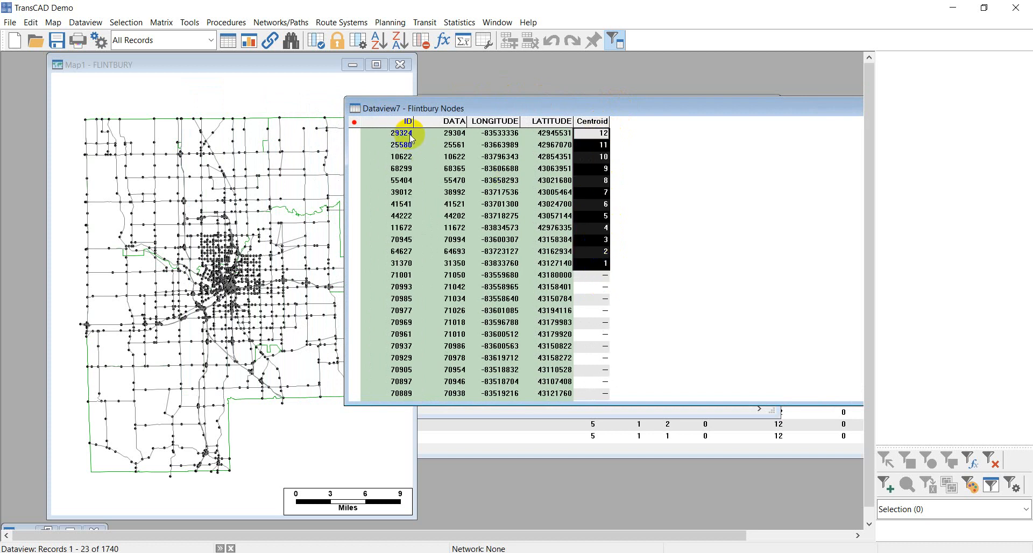
mouse_move(605, 134)
left_mouse_down()
mouse_move(602, 270)
mouse_move(604, 146)
left_mouse_up()
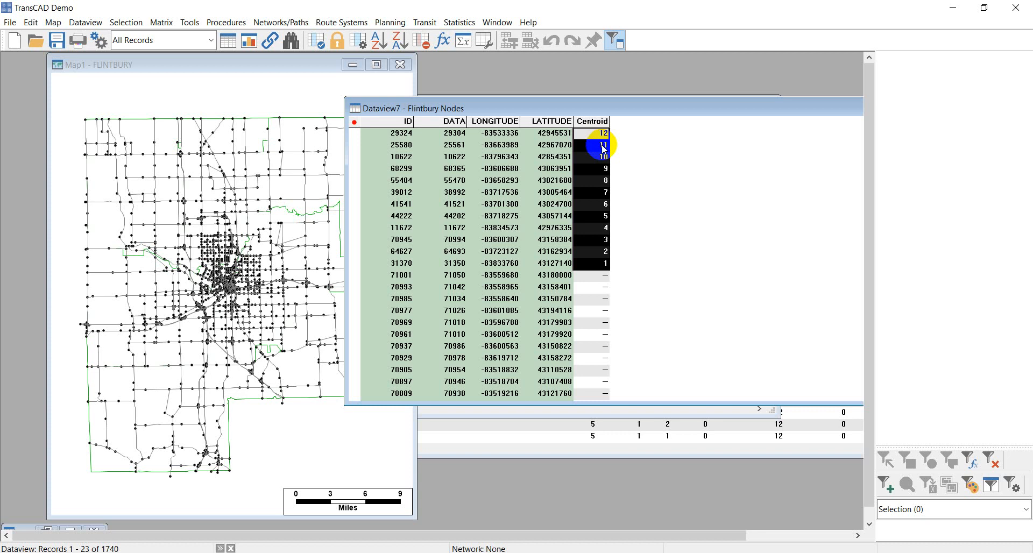
mouse_move(603, 150)
left_mouse_down()
mouse_move(595, 268)
mouse_move(596, 145)
left_mouse_up()
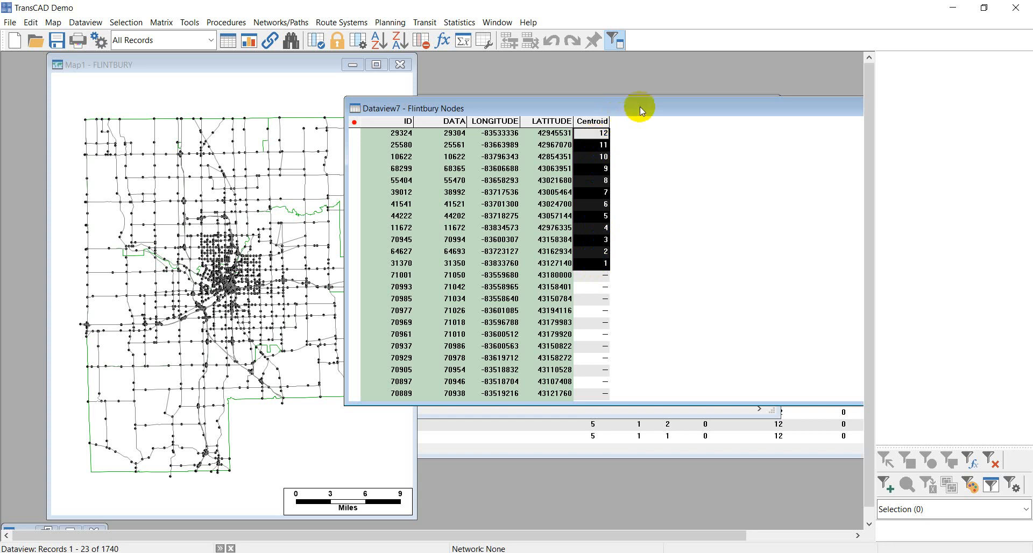
left_click_drag(640, 107, 361, 123)
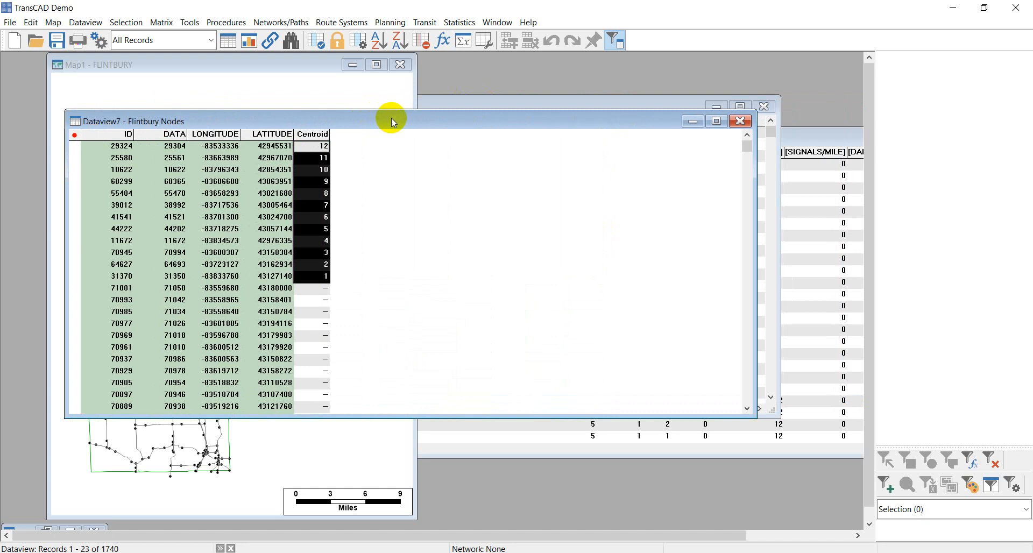
left_click_drag(391, 118, 447, 118)
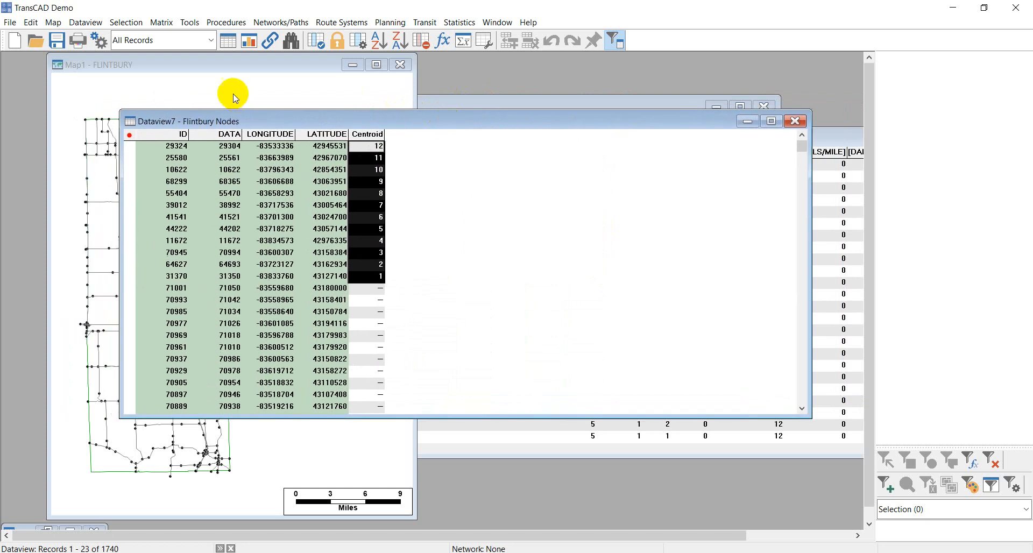
Step: Bring the FLINTBURY map forward and select centroids by the Centroid field, creating the Centroids node set and Connectors link set
left_click(89, 90)
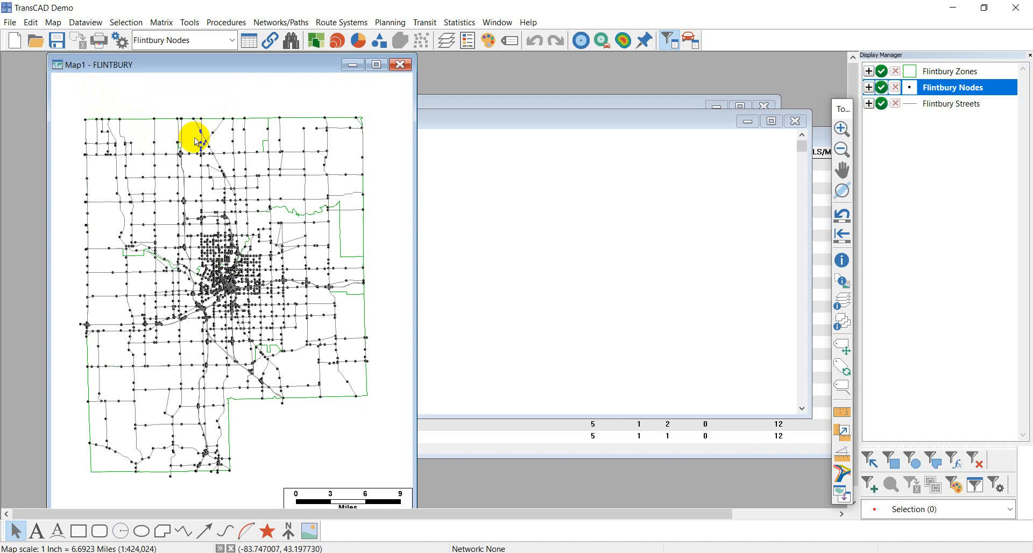
left_click(126, 23)
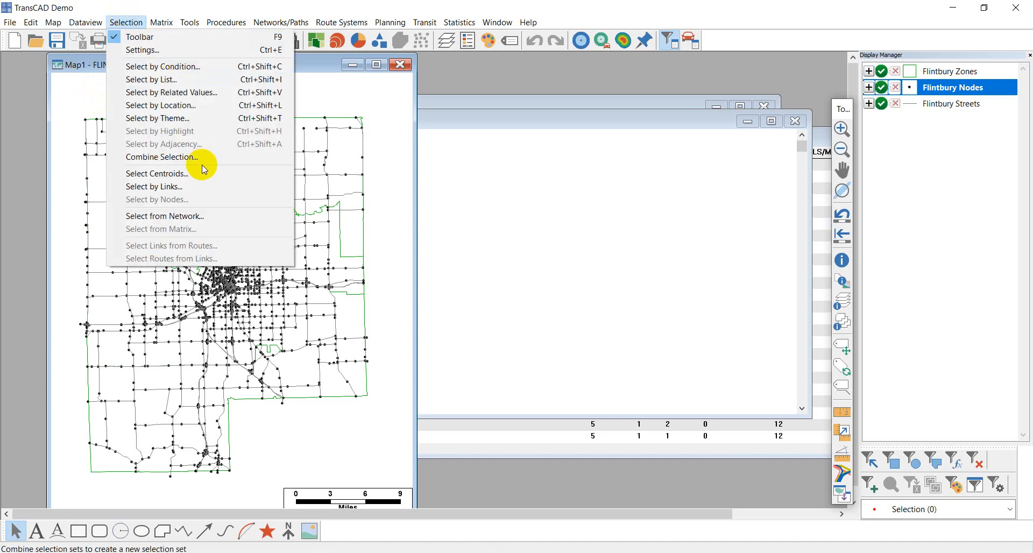
left_click(173, 175)
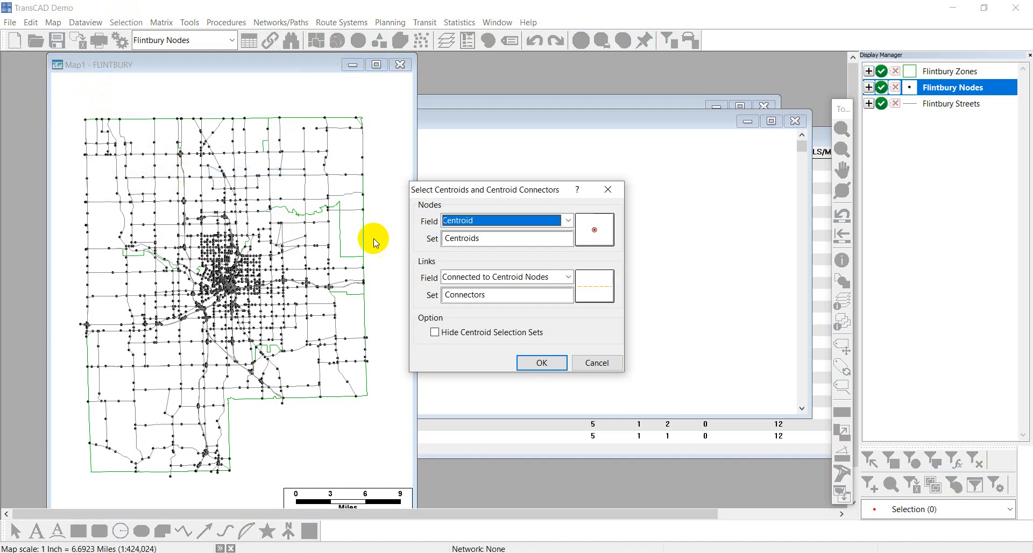
left_click_drag(473, 198, 535, 182)
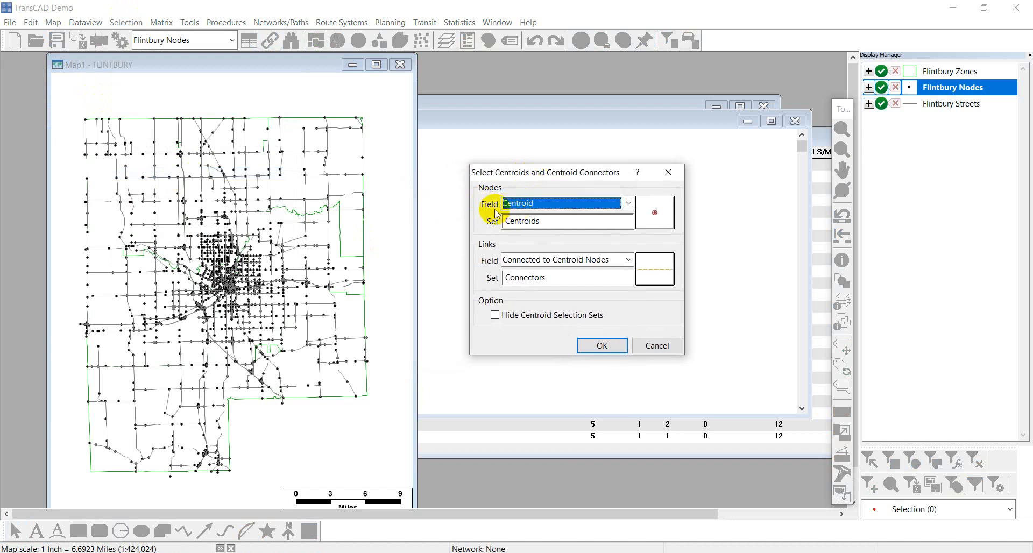
left_click(531, 205)
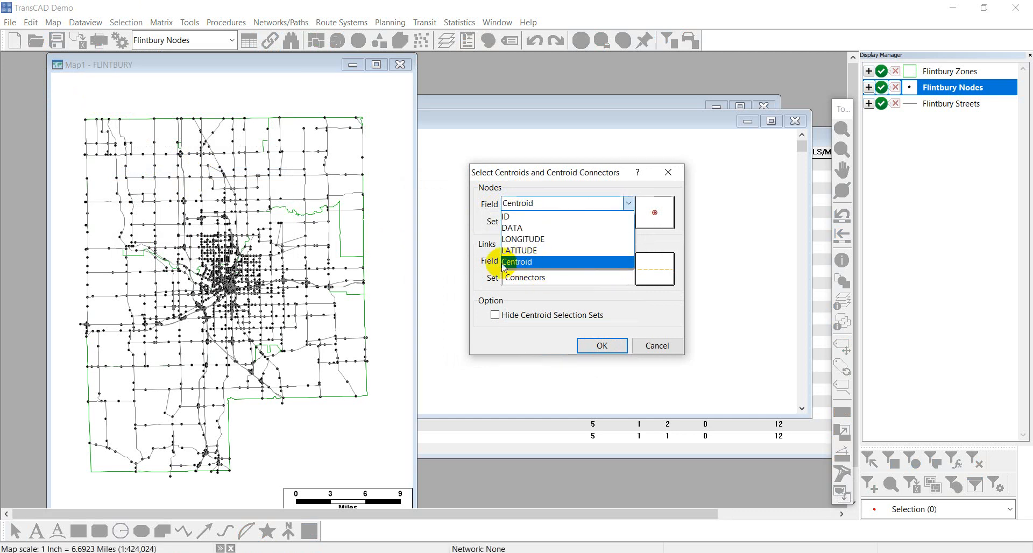
left_click(516, 263)
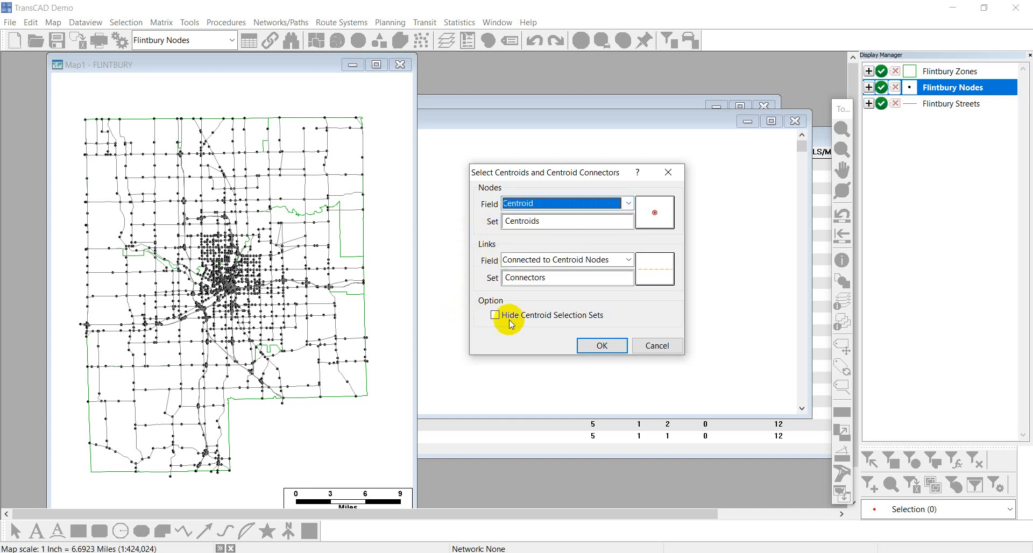
left_click(602, 346)
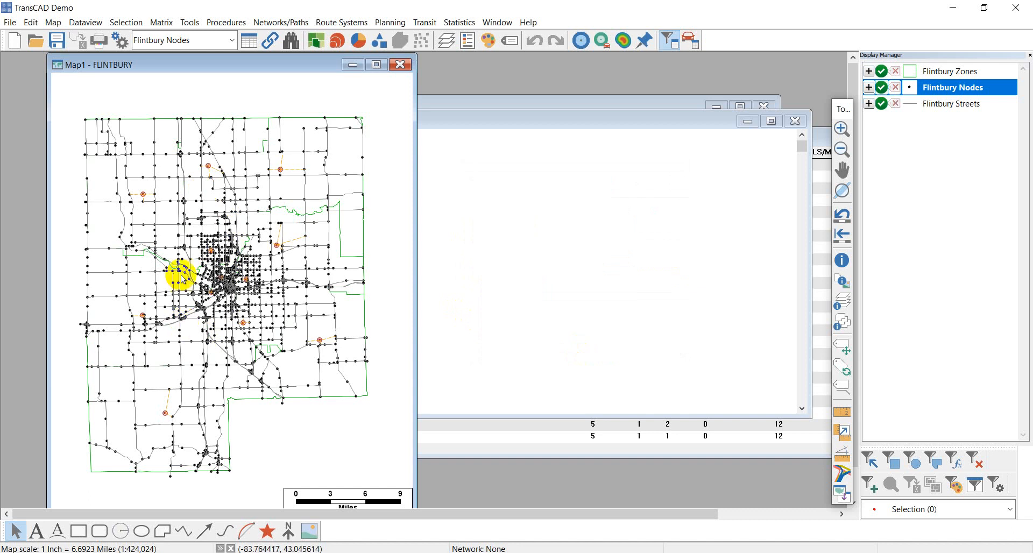
Step: Examine a centroid in the northern part of the Flintbury map and its connector links up close
scroll(141, 201, "up", 2)
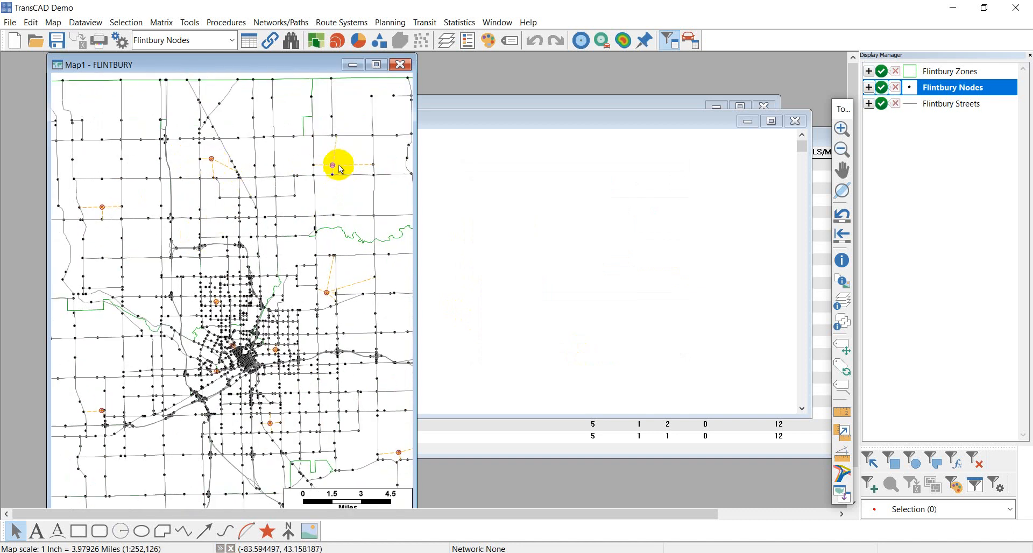
scroll(200, 171, "up", 3)
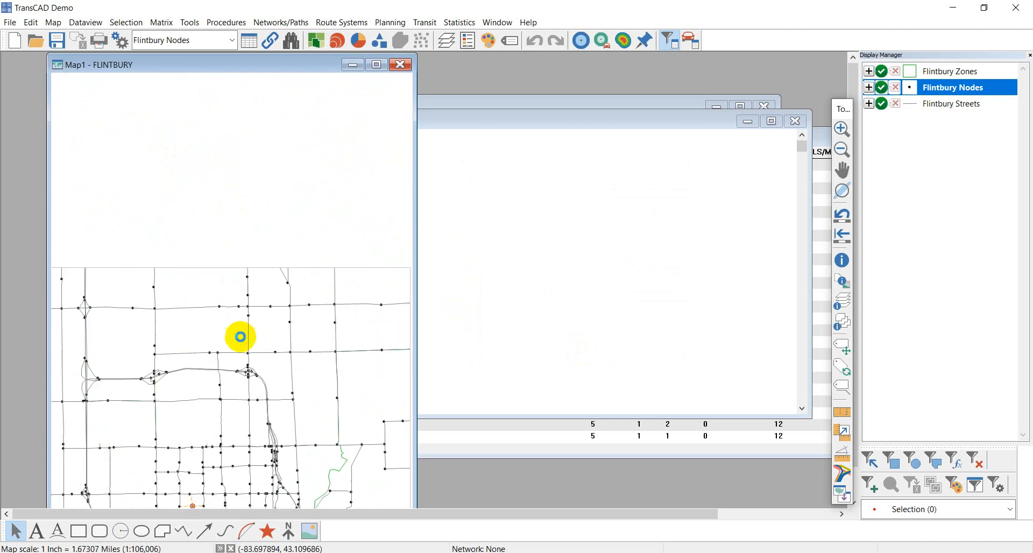
scroll(237, 271, "up", 4)
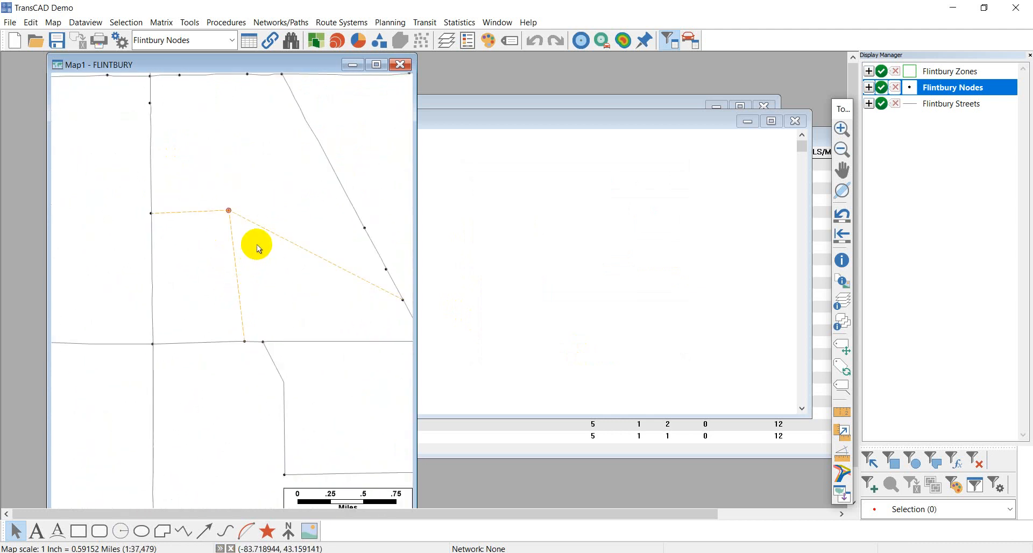
scroll(256, 234, "down", 2)
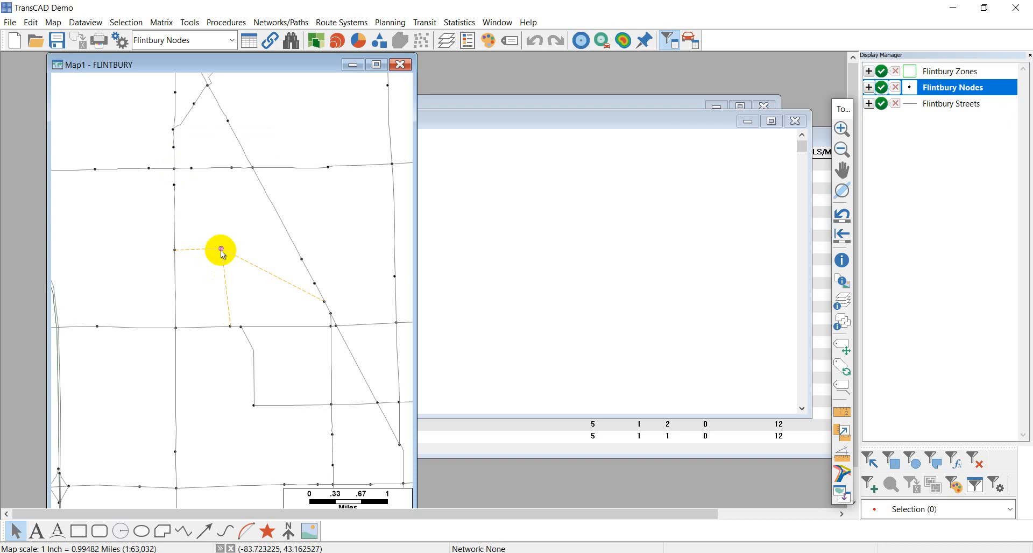
scroll(222, 248, "up", 1)
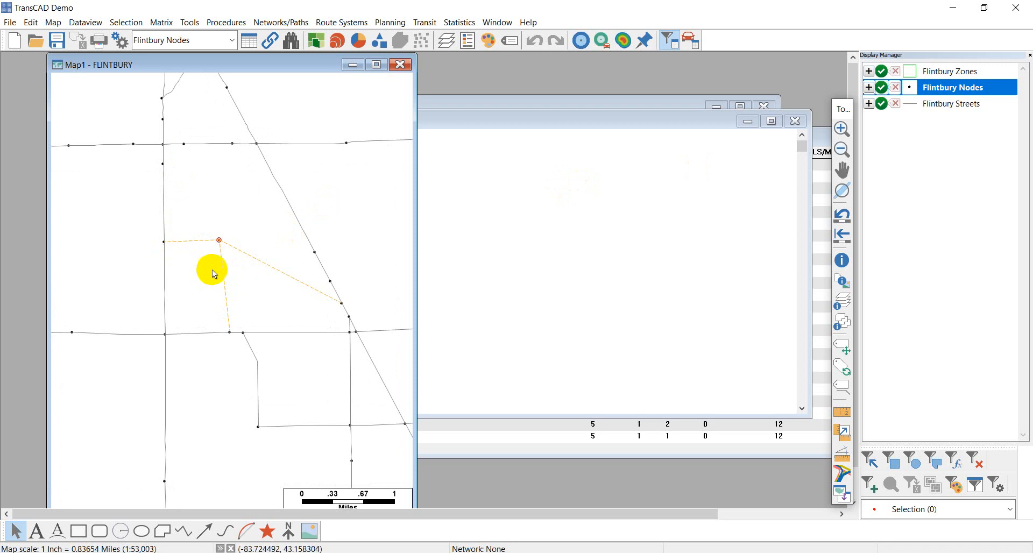
Step: Expand the selection sets of the Flintbury Nodes layer, highlight the Centroids set and review the centroid selection command
left_click(869, 88)
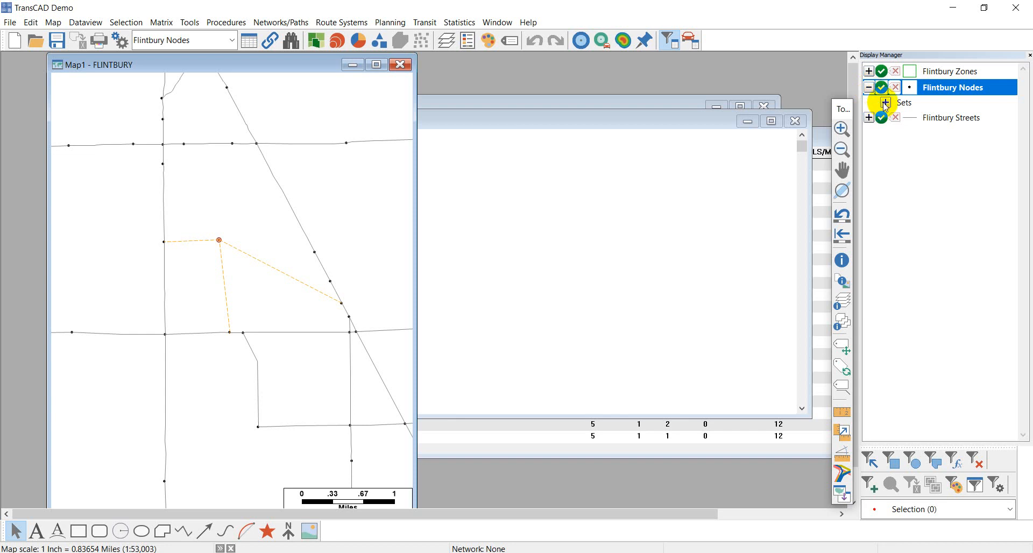
left_click(886, 102)
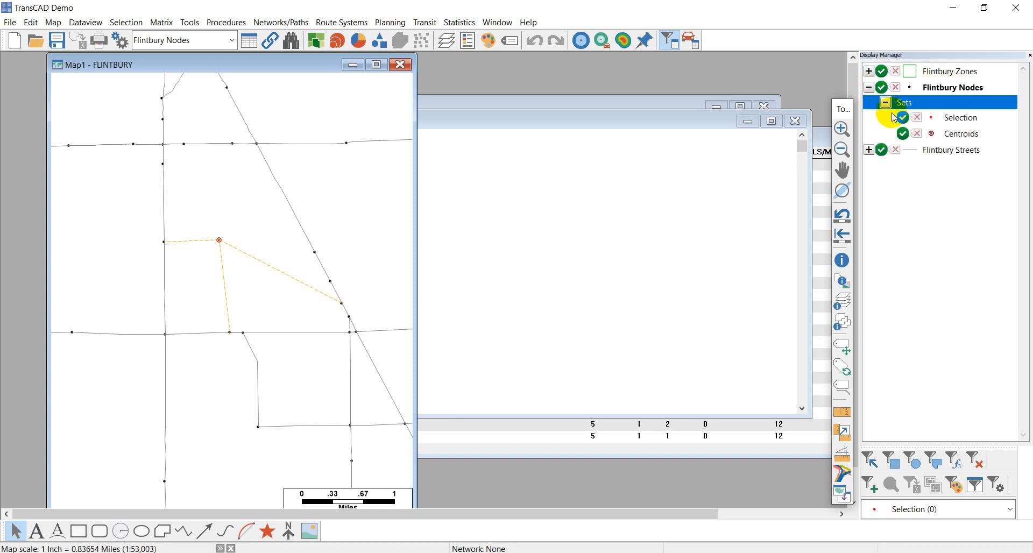
left_click(921, 133)
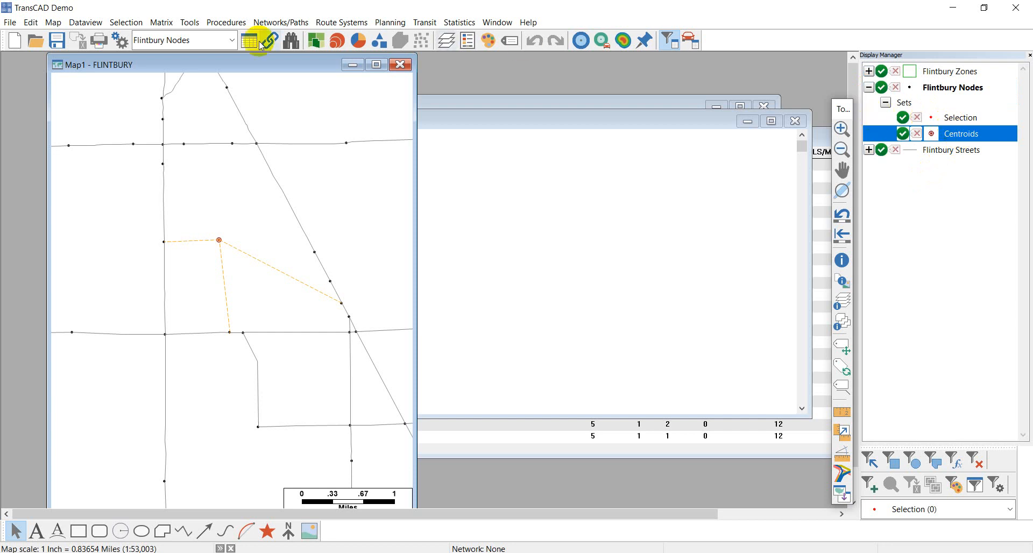
left_click(128, 23)
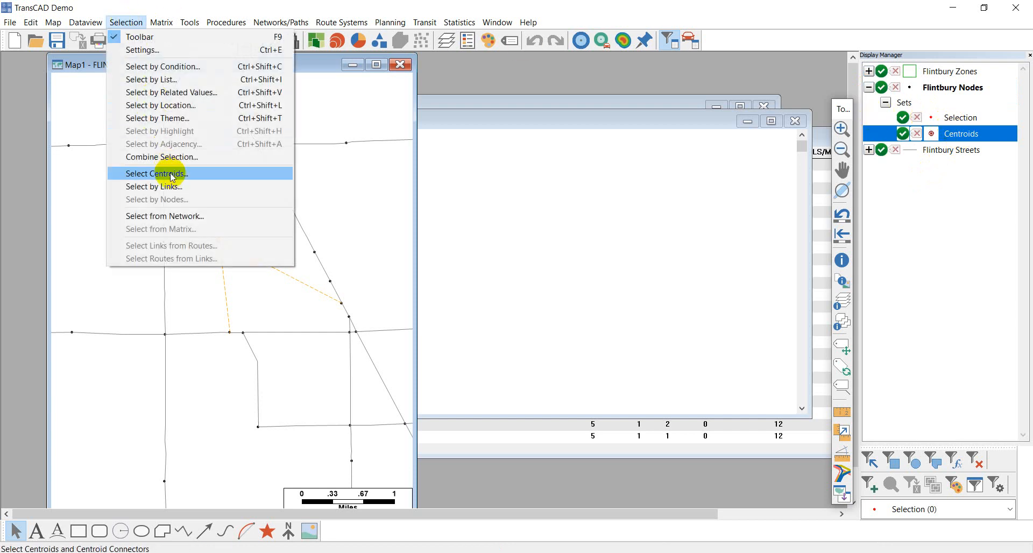
left_click(317, 69)
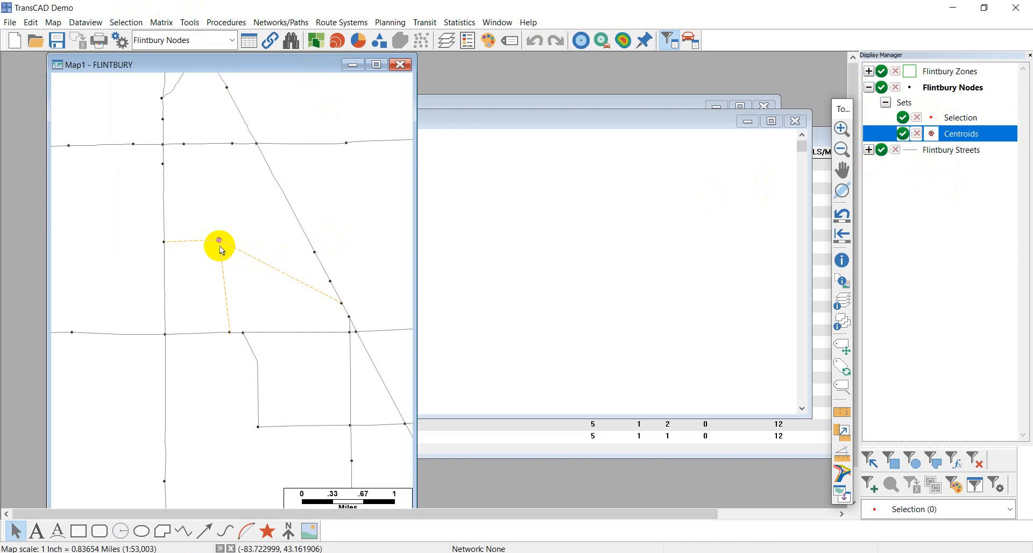
Step: Expand the Flintbury Streets selection sets, highlight the Connectors set and examine the links joining the centroid to nearby streets
mouse_move(221, 252)
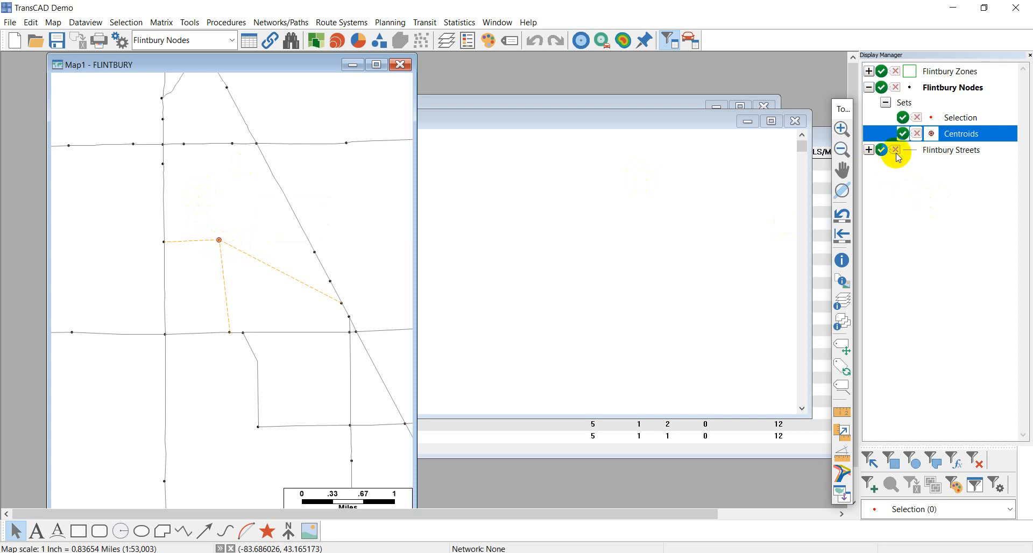
left_click(913, 150)
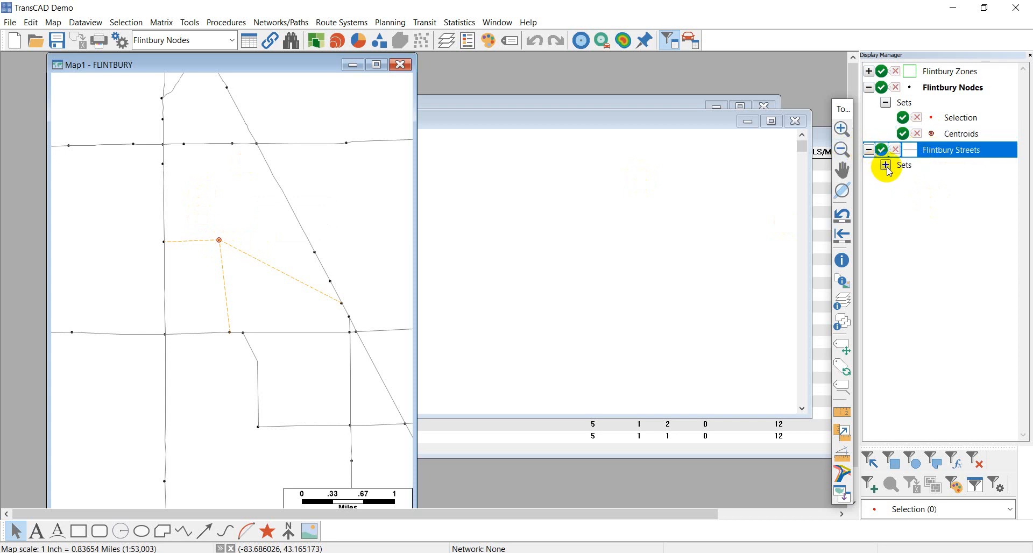
left_click(885, 165)
left_click(940, 200)
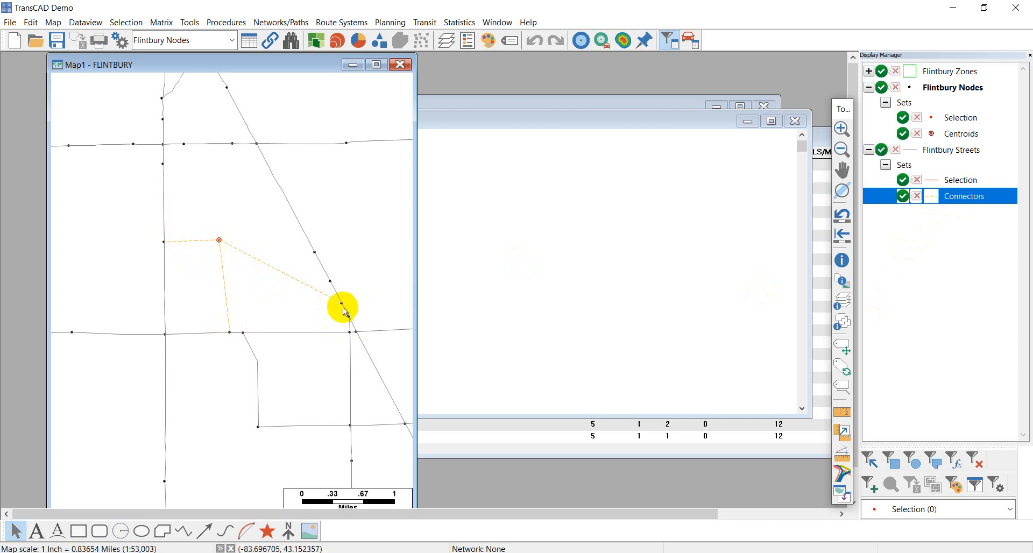
mouse_move(346, 312)
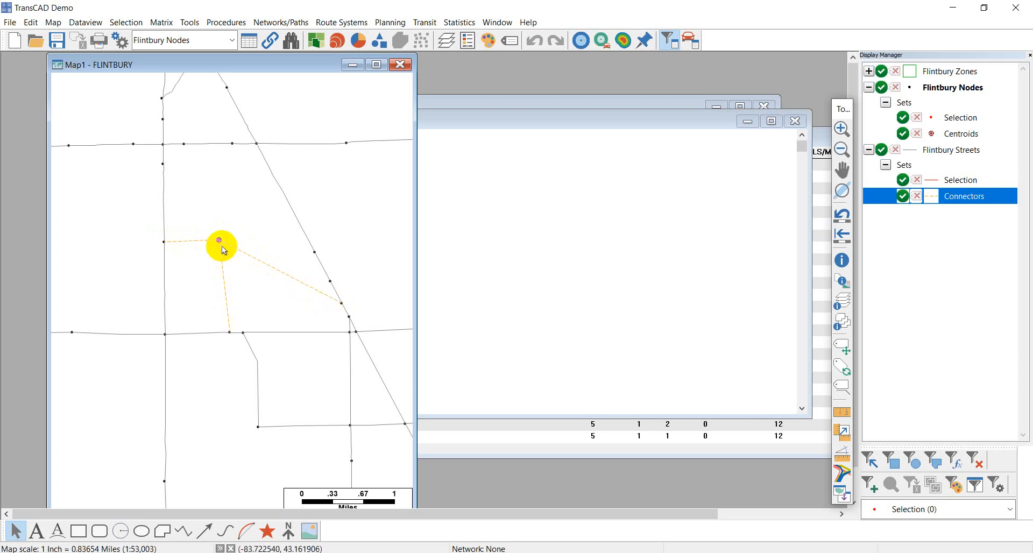
mouse_move(220, 244)
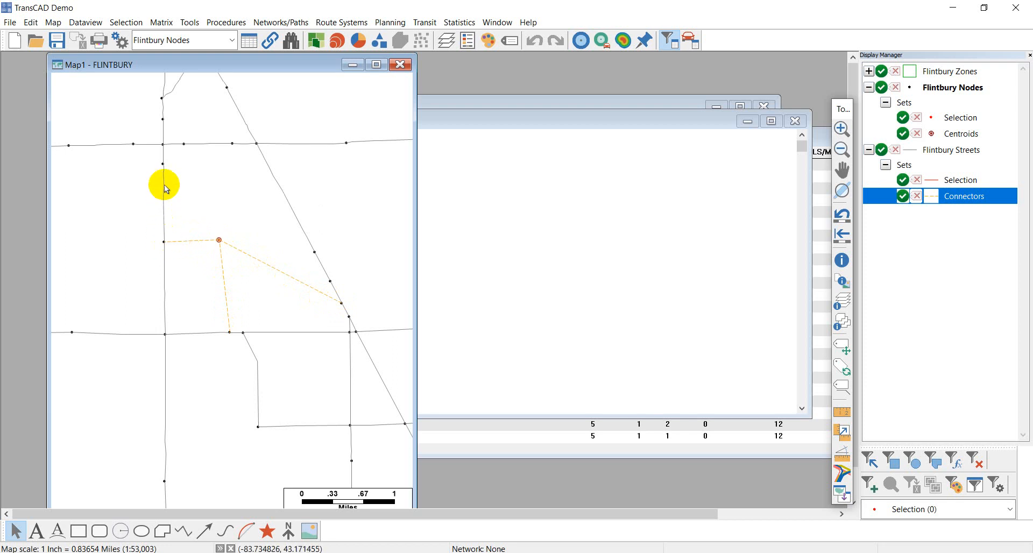
mouse_move(210, 215)
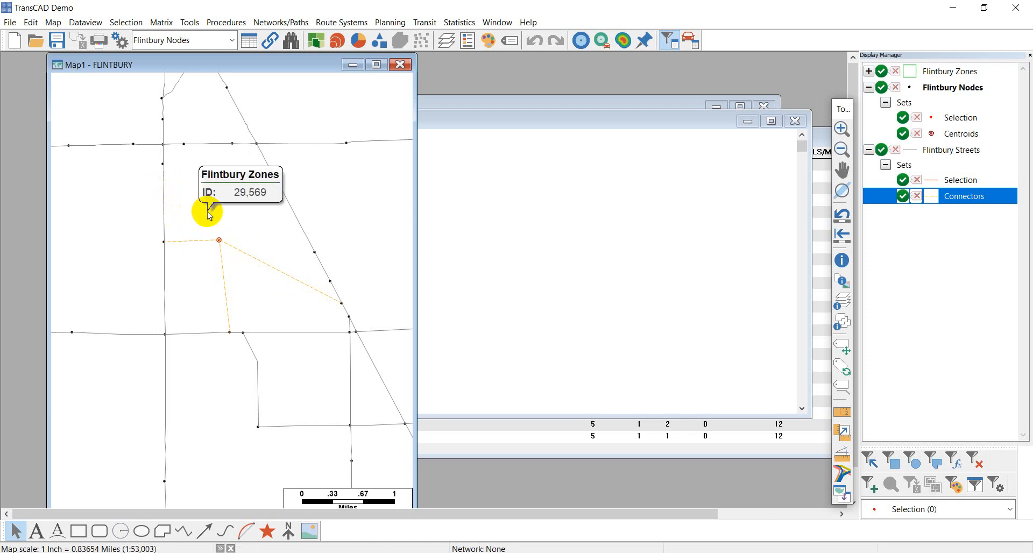
Step: Examine how the centroids and their connectors are distributed across the wider Flintbury map
scroll(207, 242, "down", 2)
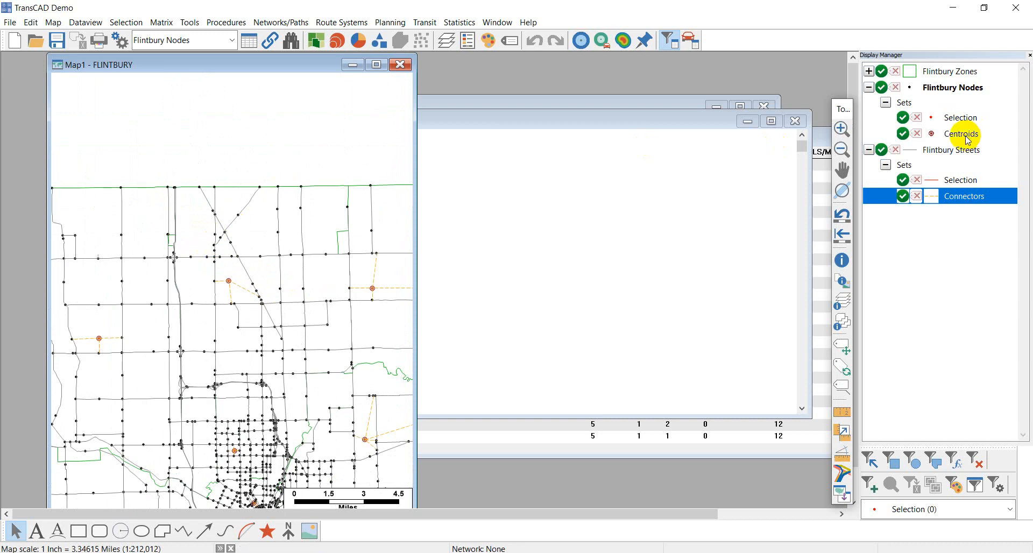
scroll(262, 258, "down", 1)
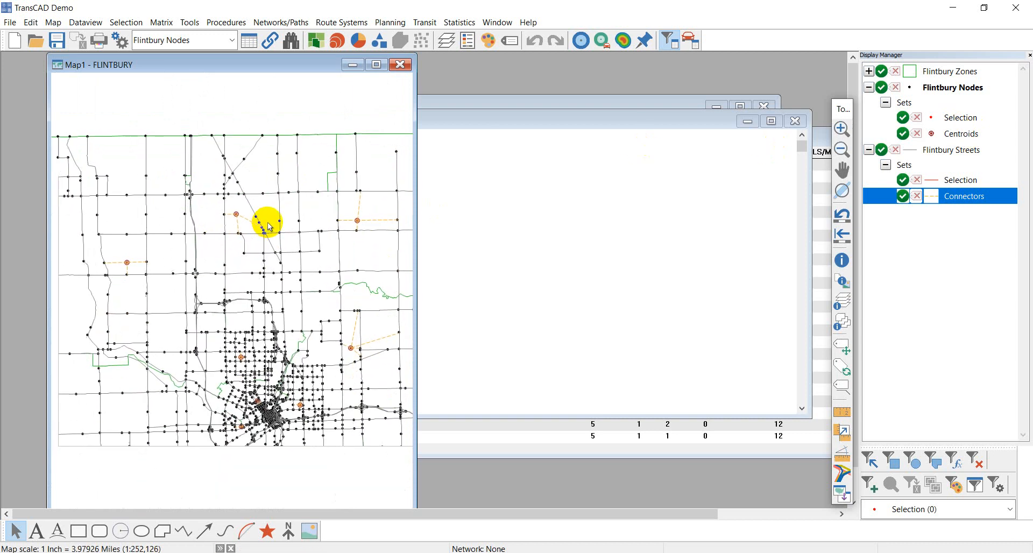
left_click_drag(254, 290, 253, 240)
left_click_drag(251, 300, 242, 248)
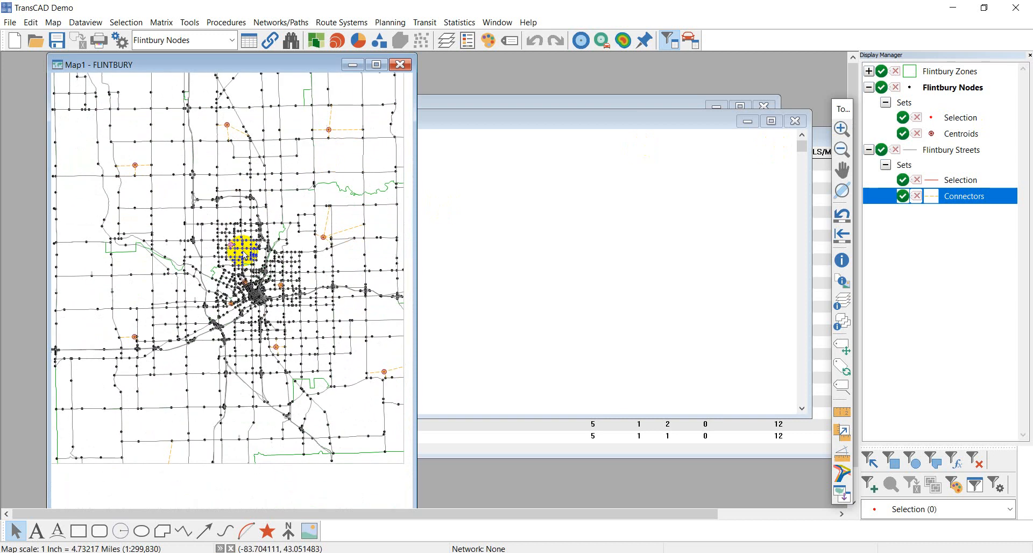
scroll(249, 268, "down", 1)
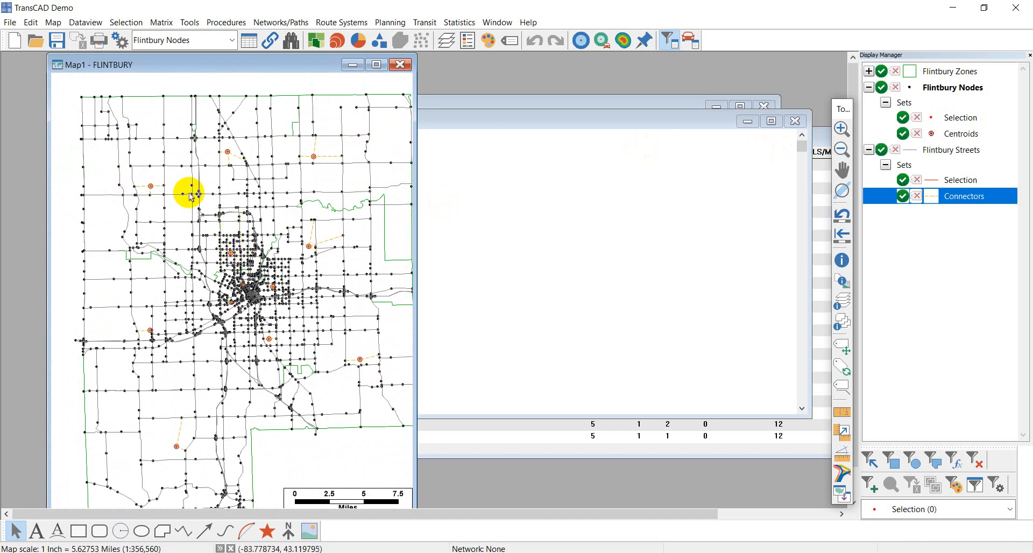
mouse_move(152, 190)
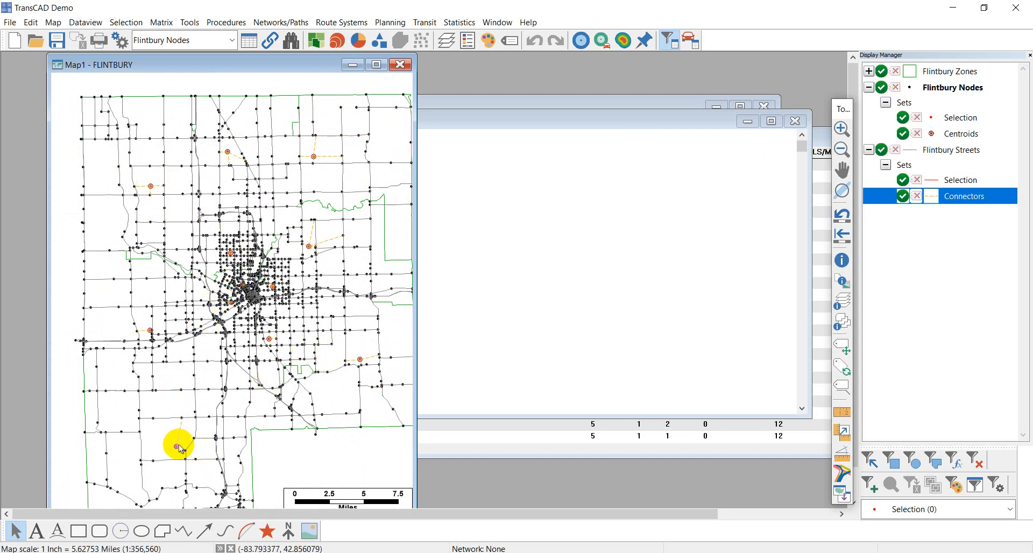
mouse_move(179, 450)
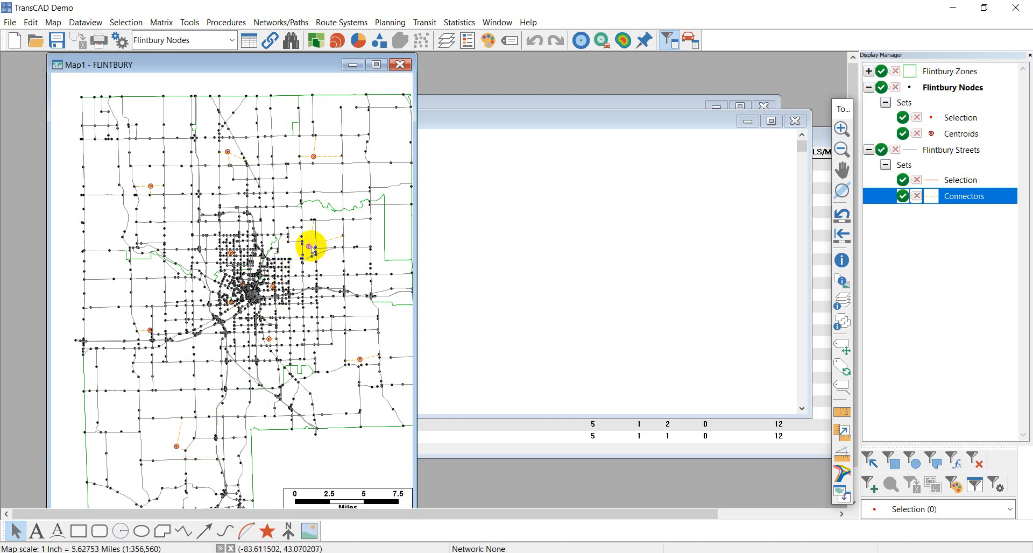
mouse_move(332, 281)
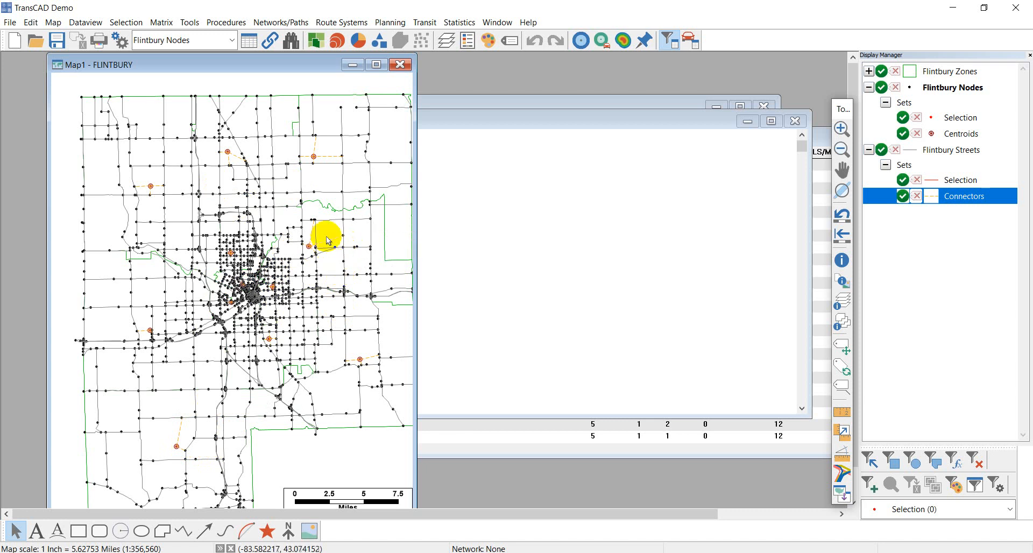
Step: Open the matrix file FL_OD.MTX from the Tutorial folder and move its window clear of the map
left_click(36, 43)
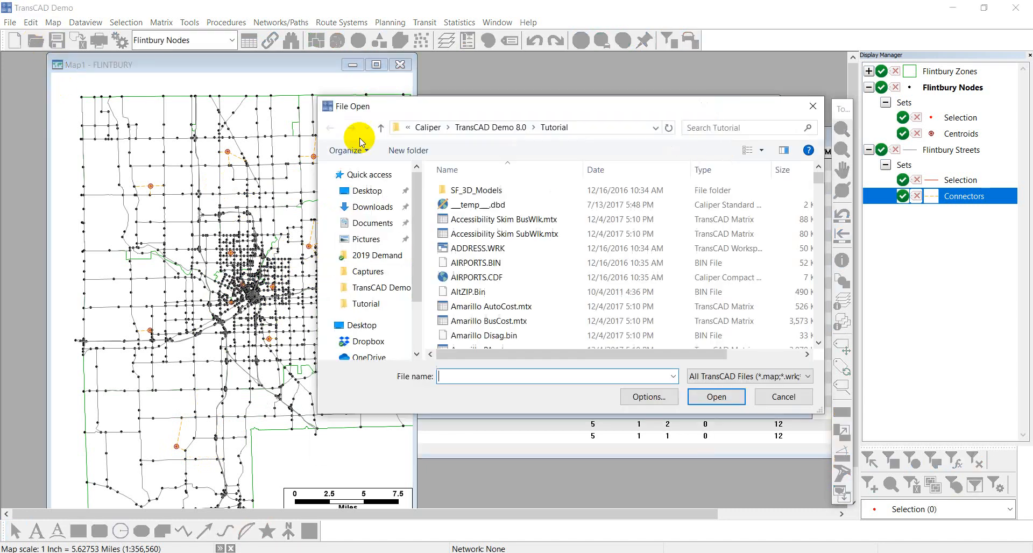
left_click(763, 379)
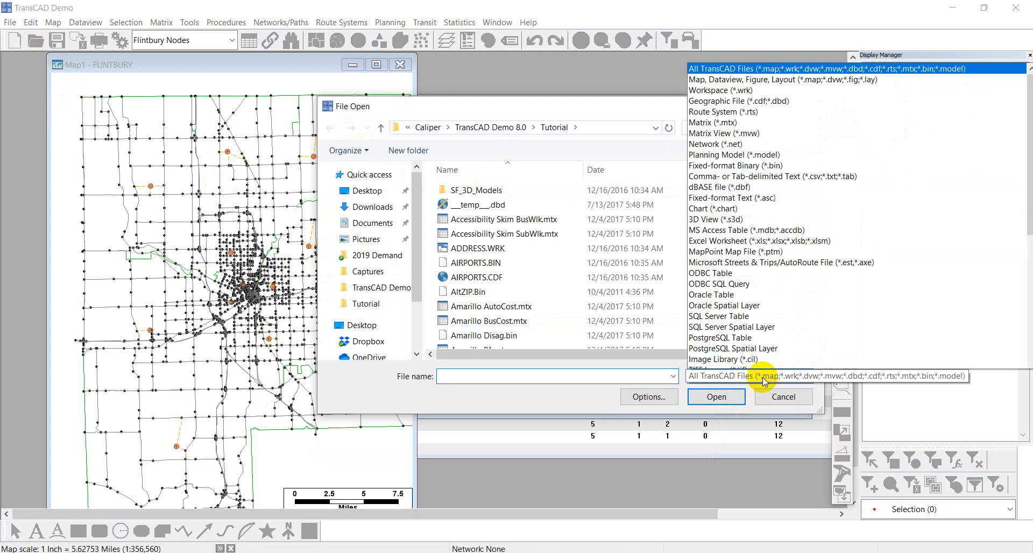
left_click(718, 106)
scroll(430, 257, "down", 6)
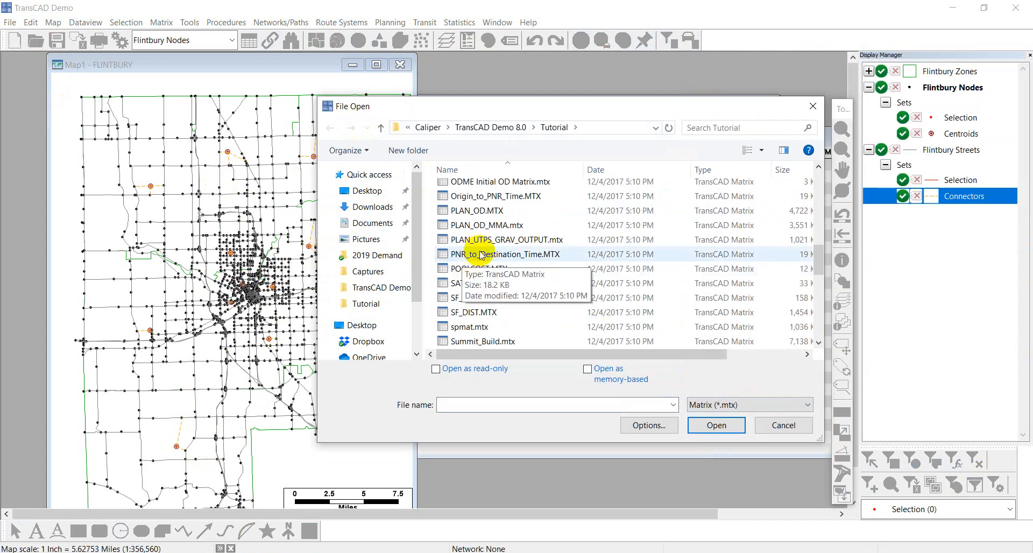
scroll(473, 255, "up", 3)
left_click(471, 186)
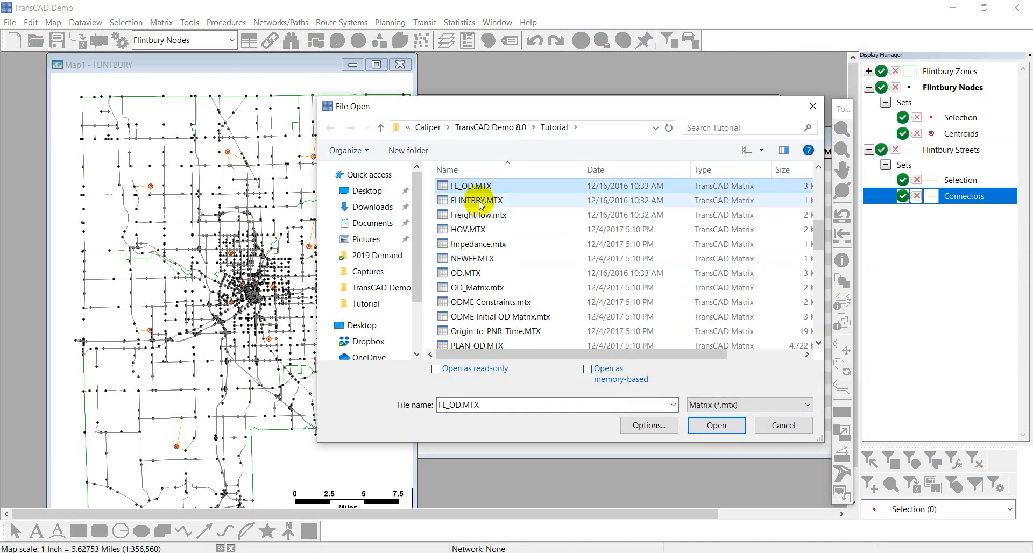
left_click(718, 426)
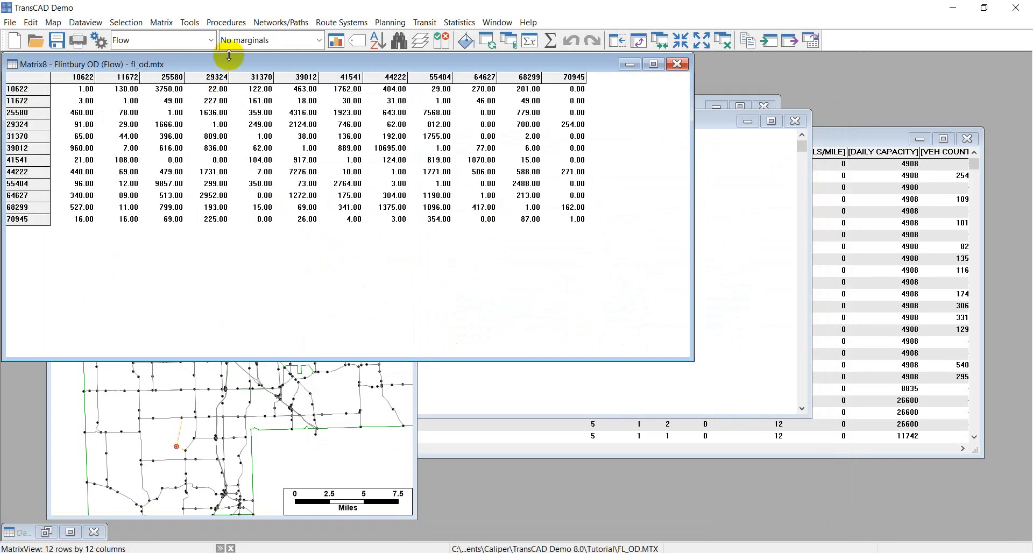
left_click_drag(239, 64, 425, 162)
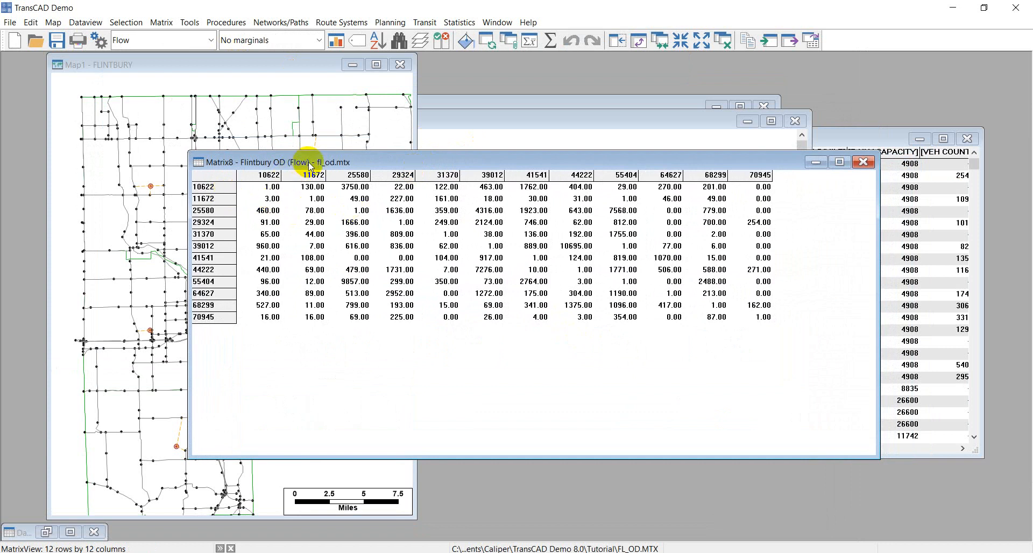
left_click_drag(310, 167, 492, 184)
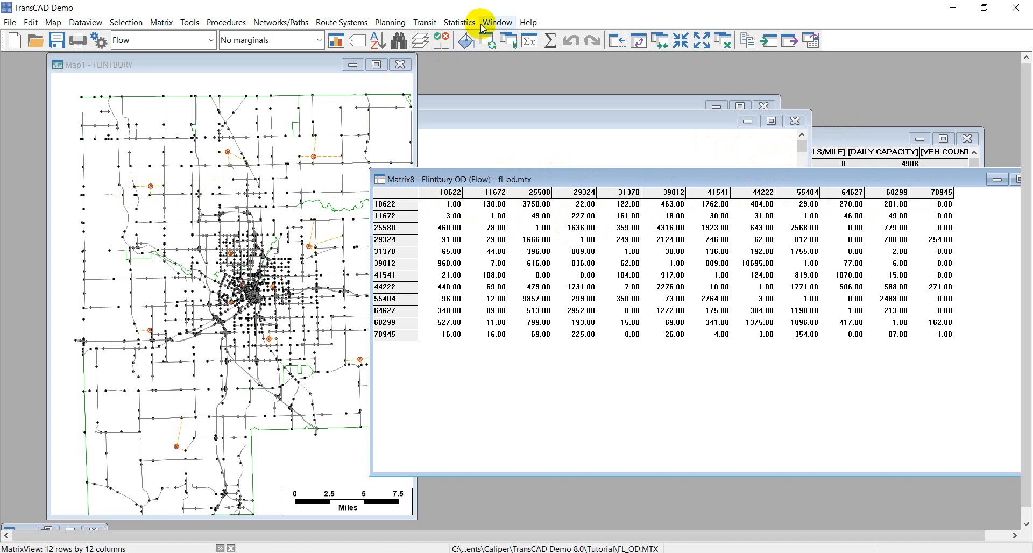
Step: Bring up the Flintbury Nodes table and check the node ID belonging to centroid 1
left_click(497, 23)
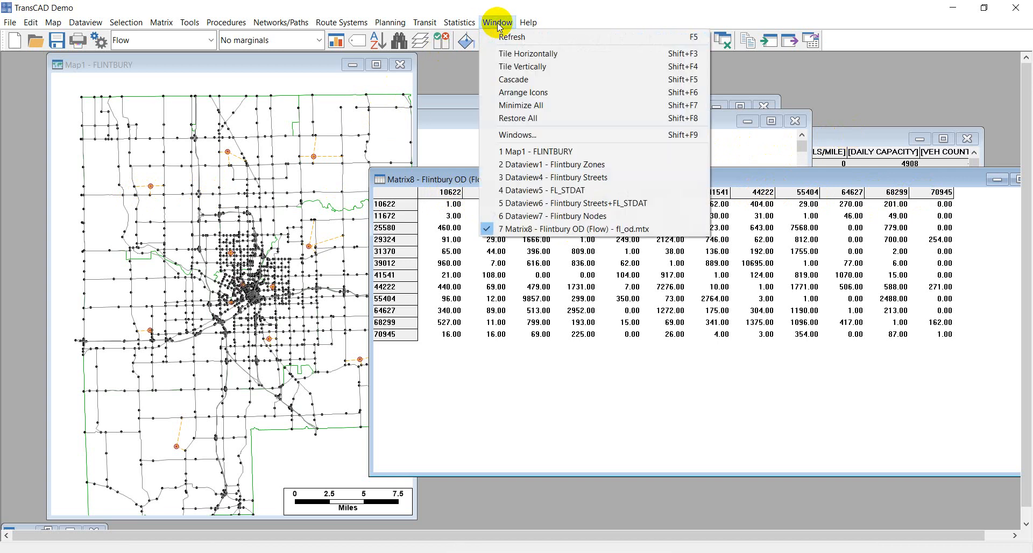
left_click(550, 216)
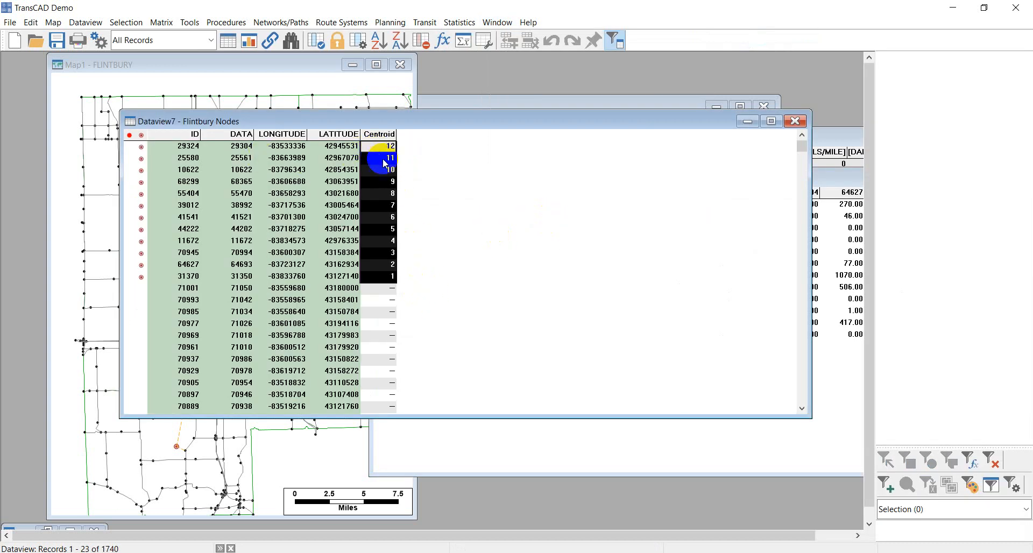
left_click(388, 277)
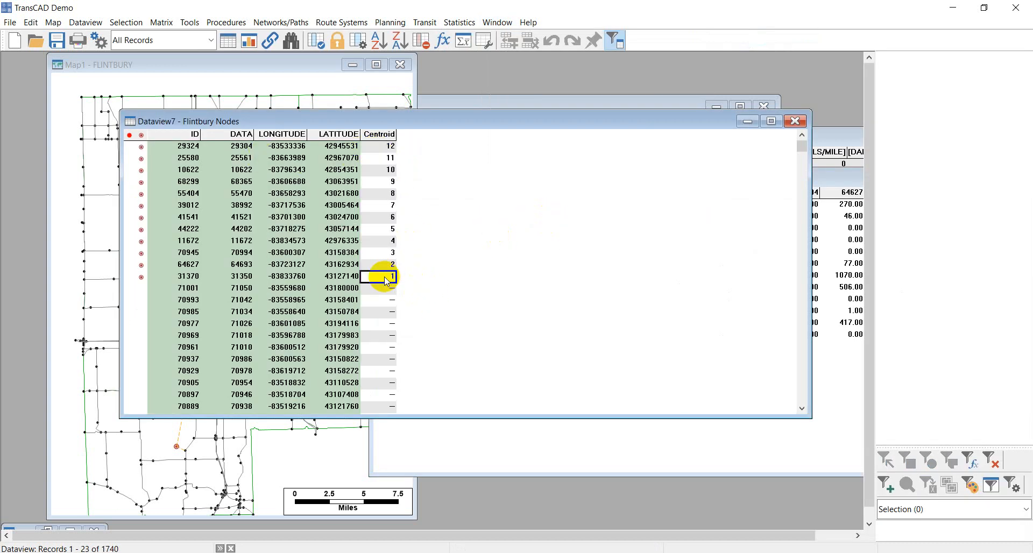
left_click(189, 277)
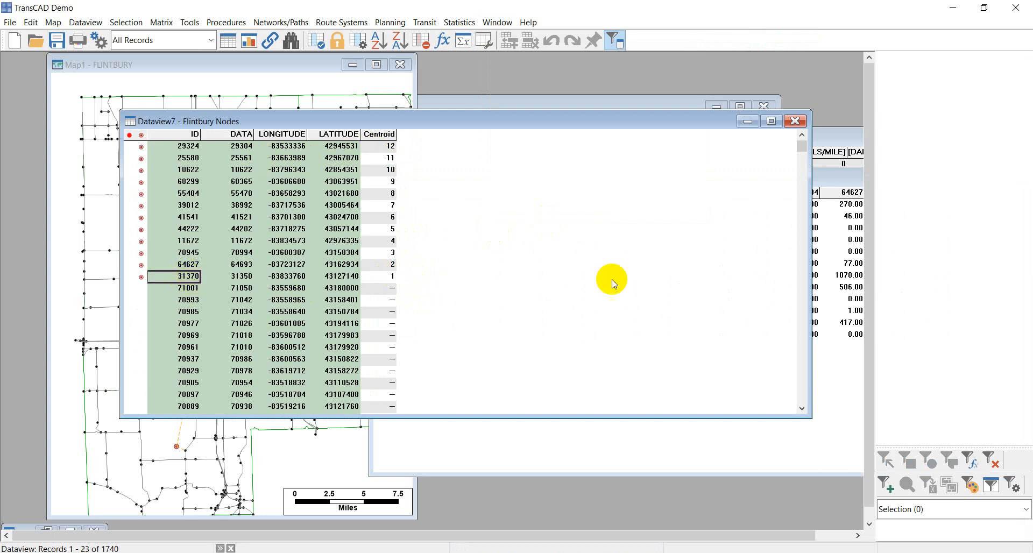
Step: Return to the Flintbury OD matrix and examine the flow columns for nodes 31370 and 10622
left_click(829, 150)
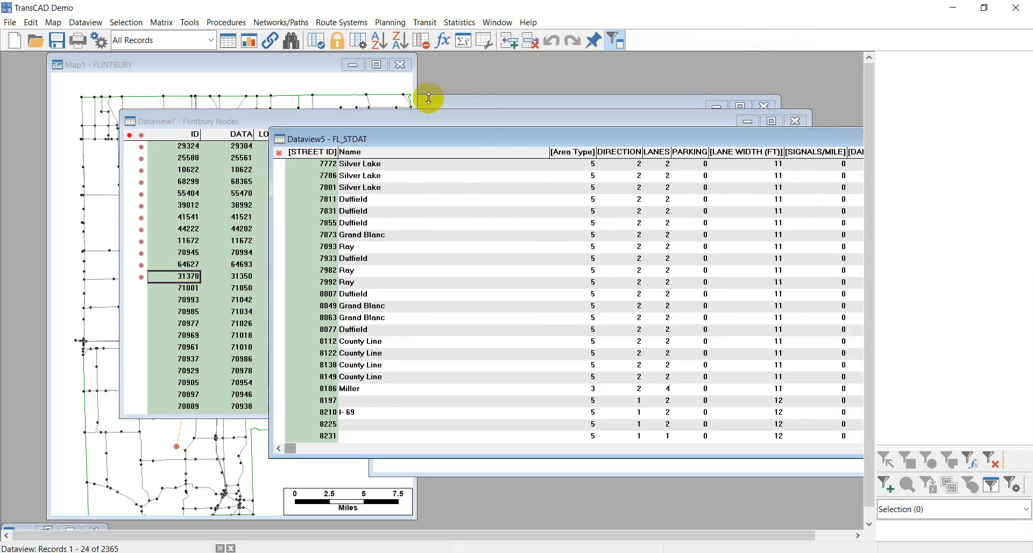
left_click(495, 22)
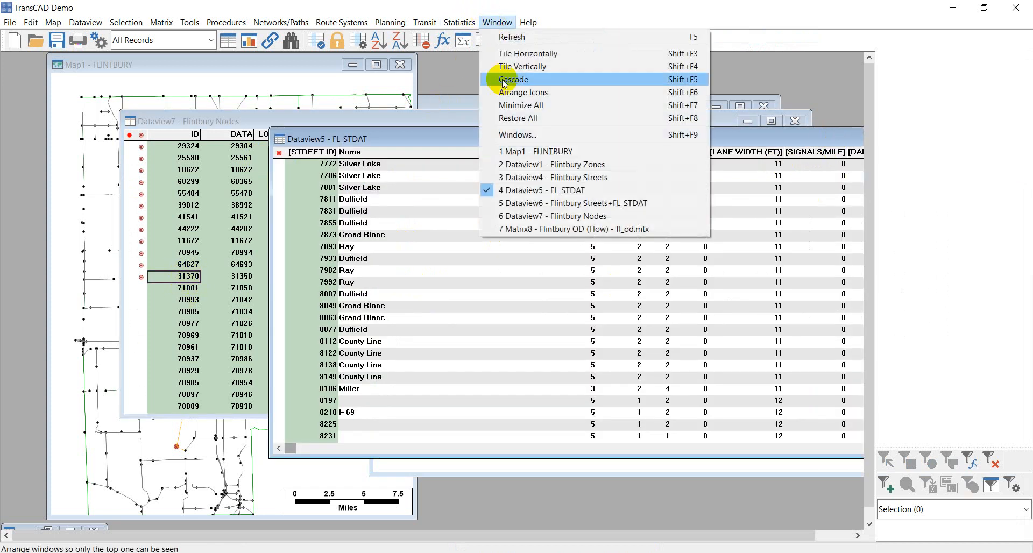
left_click(549, 228)
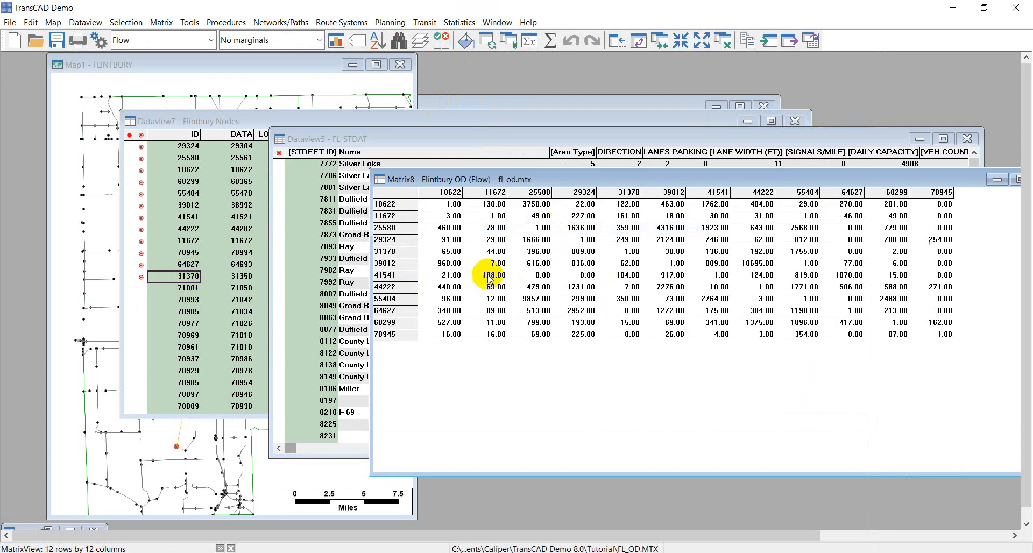
left_click(628, 193)
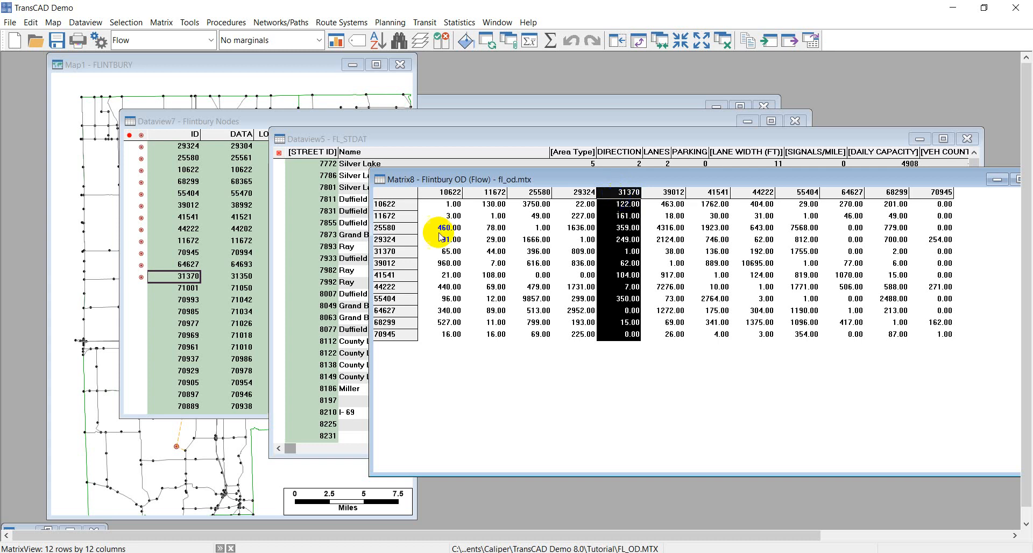
left_click(449, 193)
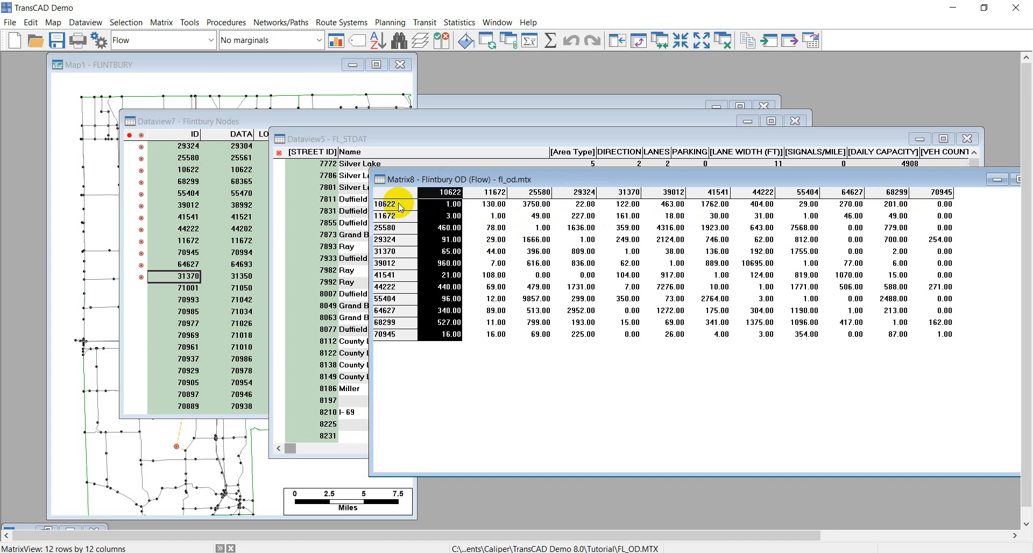
left_click(440, 198)
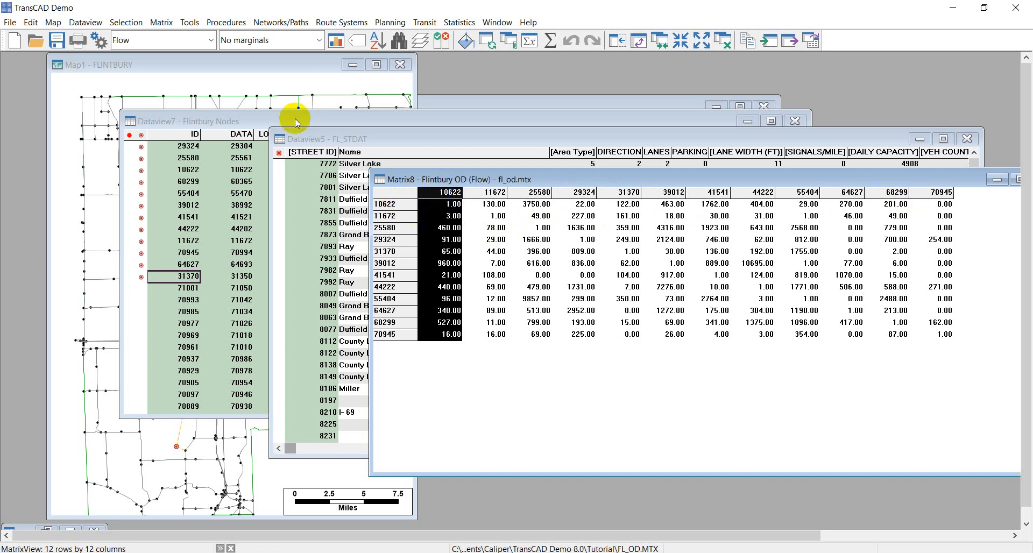
Step: Start the matrix label settings for the OD matrix and choose Flintbury Nodes as the row and column dataview
left_click(161, 22)
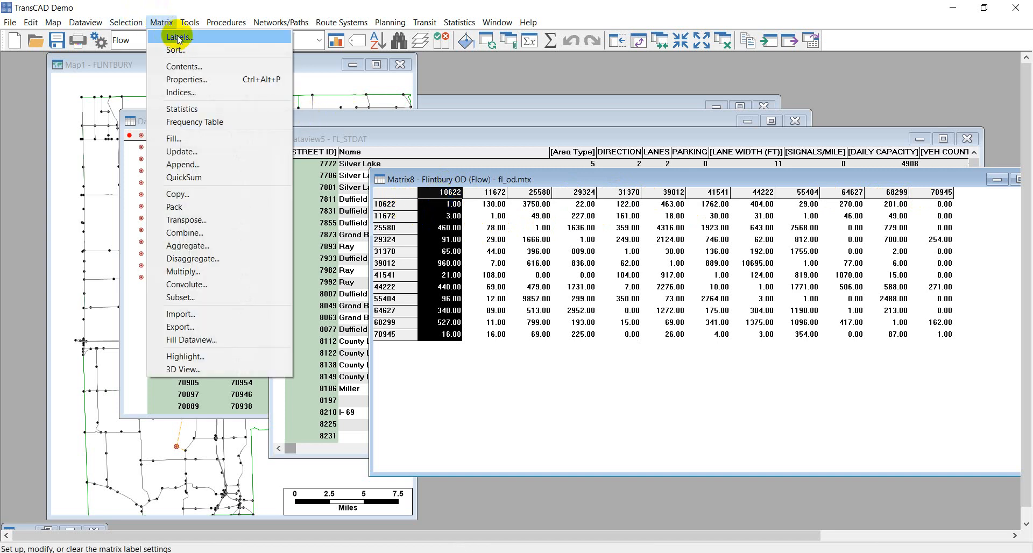
left_click(179, 37)
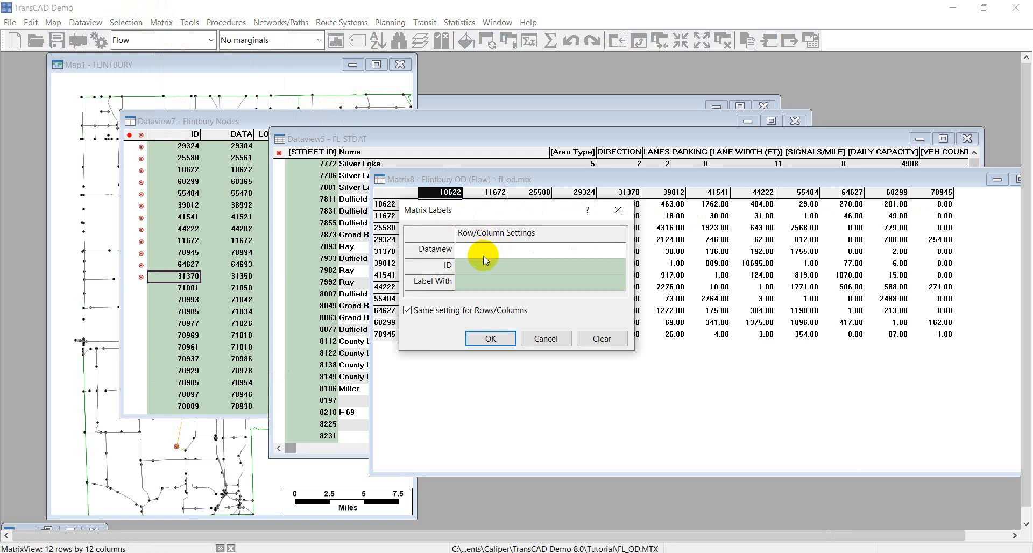
left_click_drag(486, 216, 604, 259)
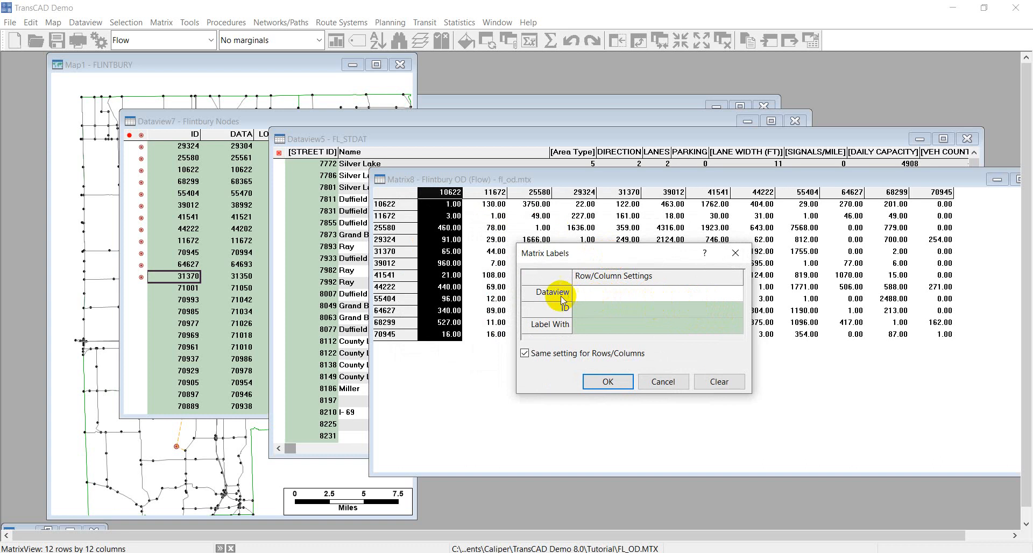
left_click(600, 296)
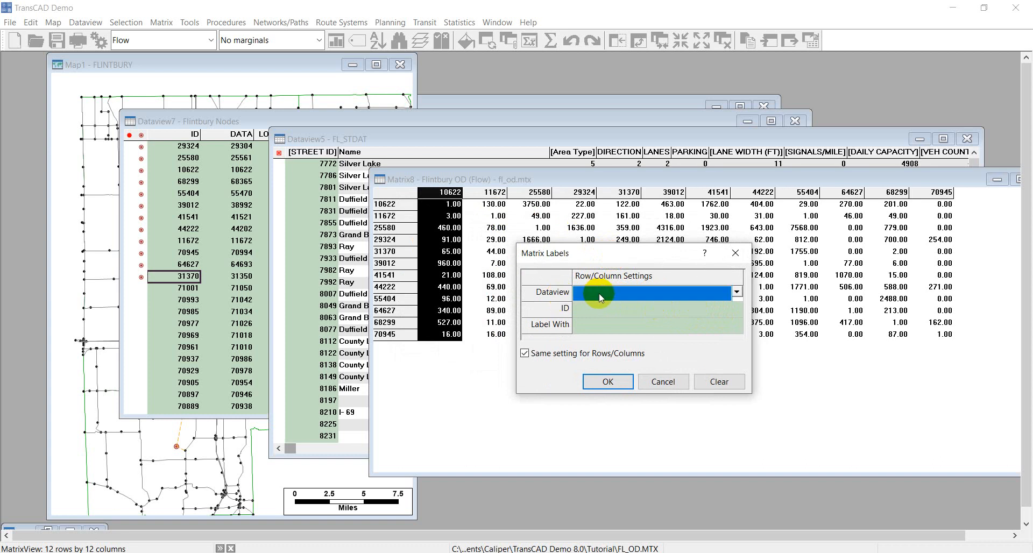
left_click(601, 297)
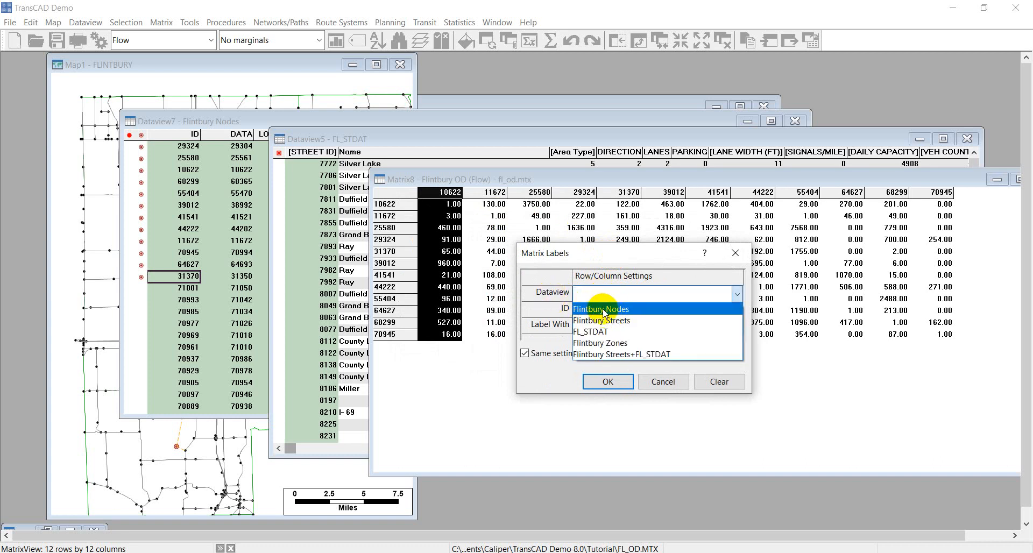
left_click(628, 310)
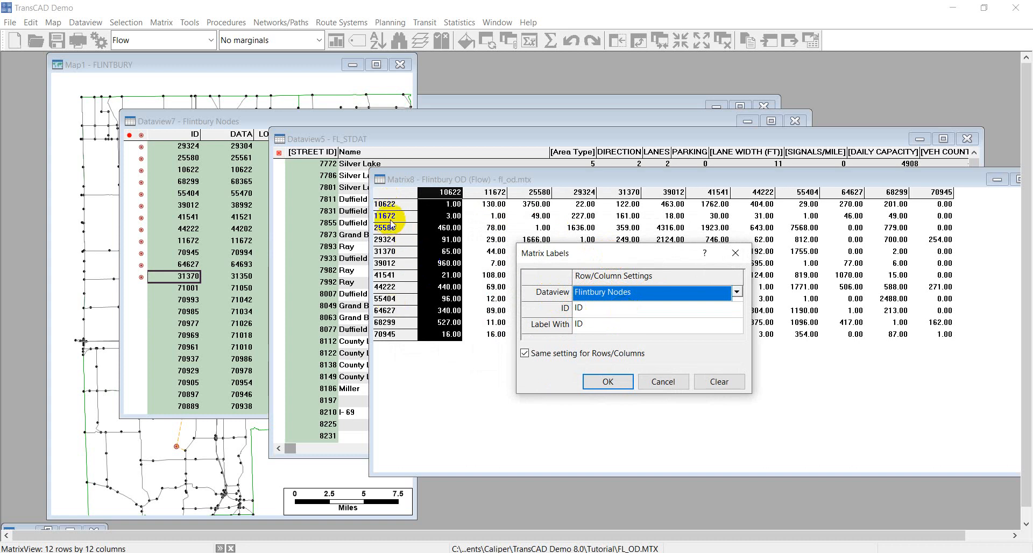
Step: Match the matrix labels on the ID field, label the rows and columns with Centroid, and apply the settings
left_click(586, 314)
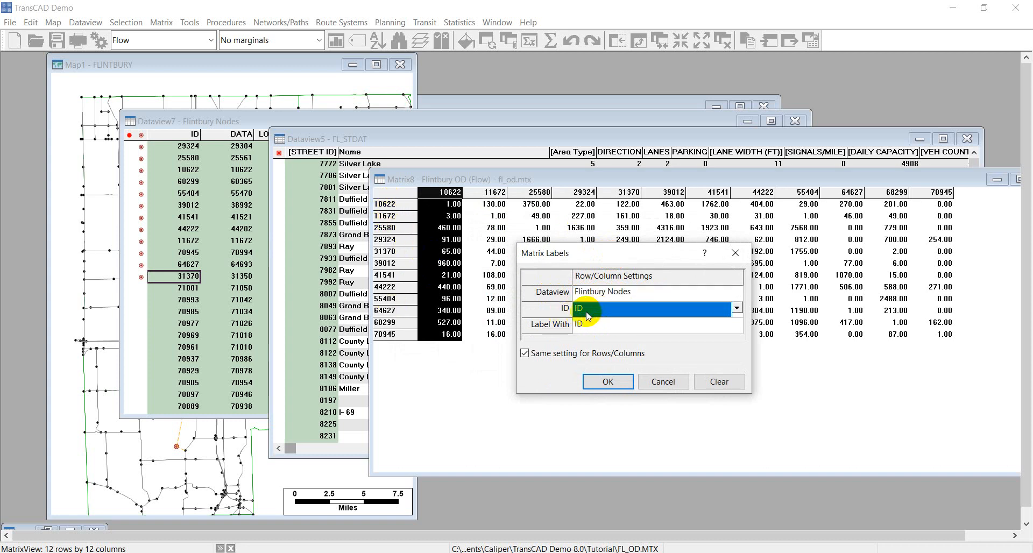
left_click(586, 315)
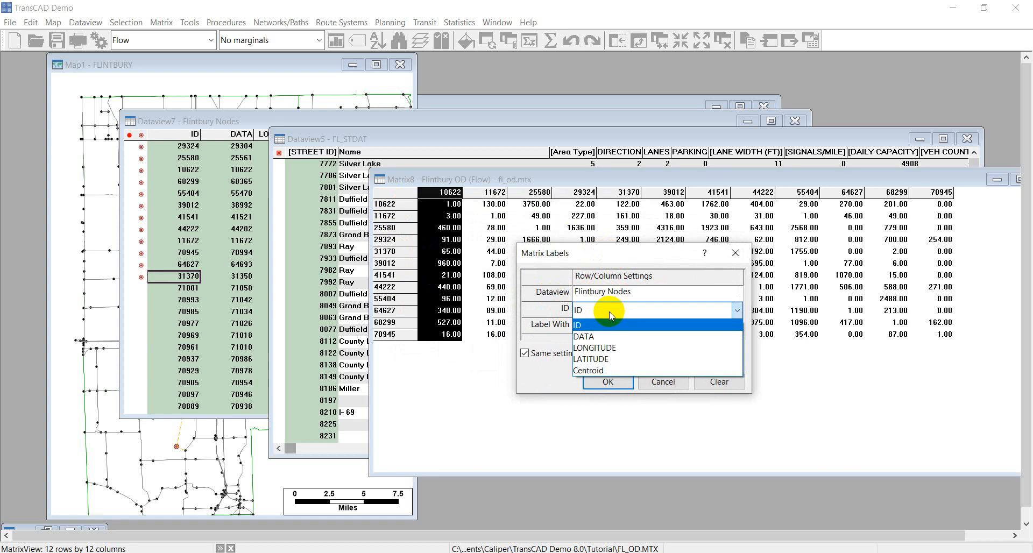
left_click(579, 315)
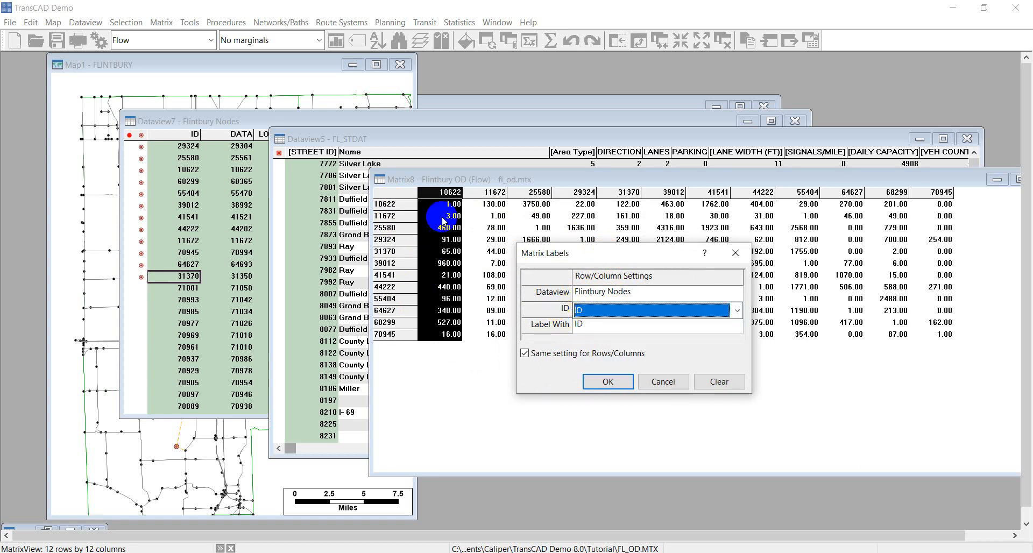
left_click(593, 325)
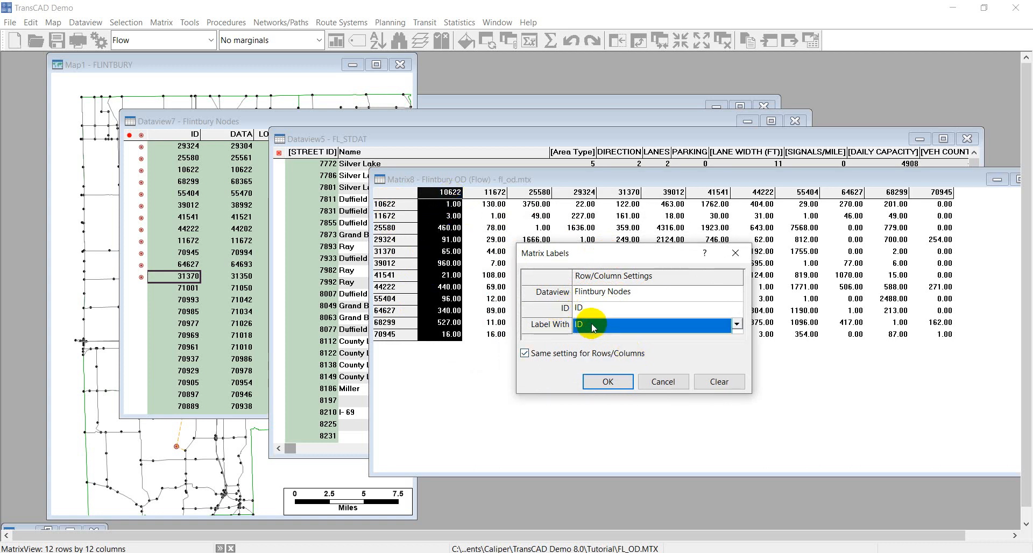
left_click(593, 326)
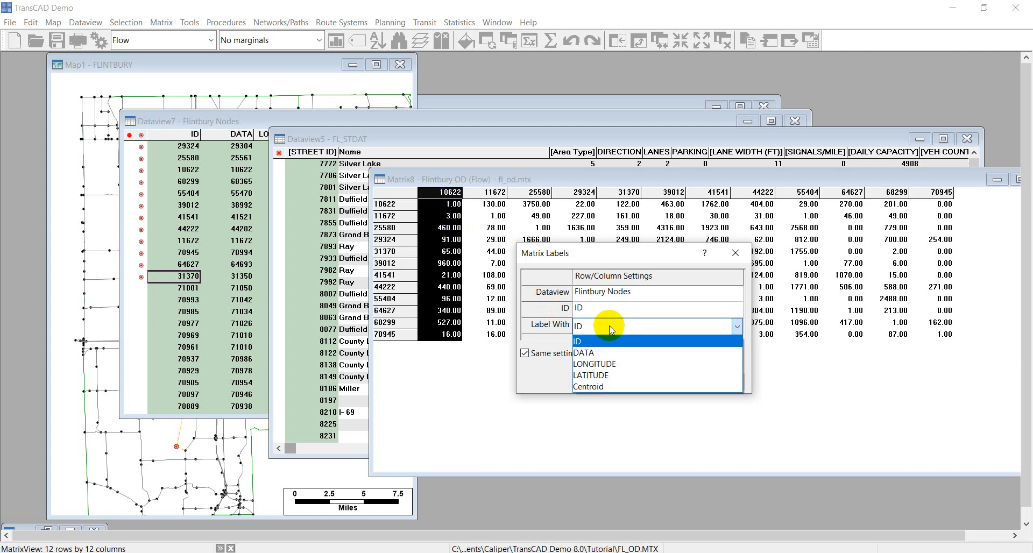
left_click(598, 387)
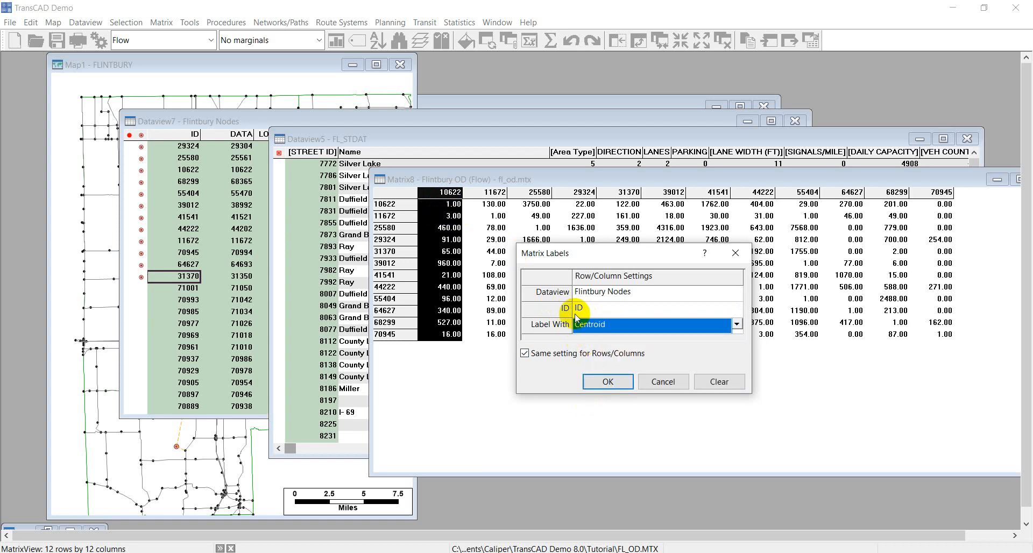
left_click(608, 385)
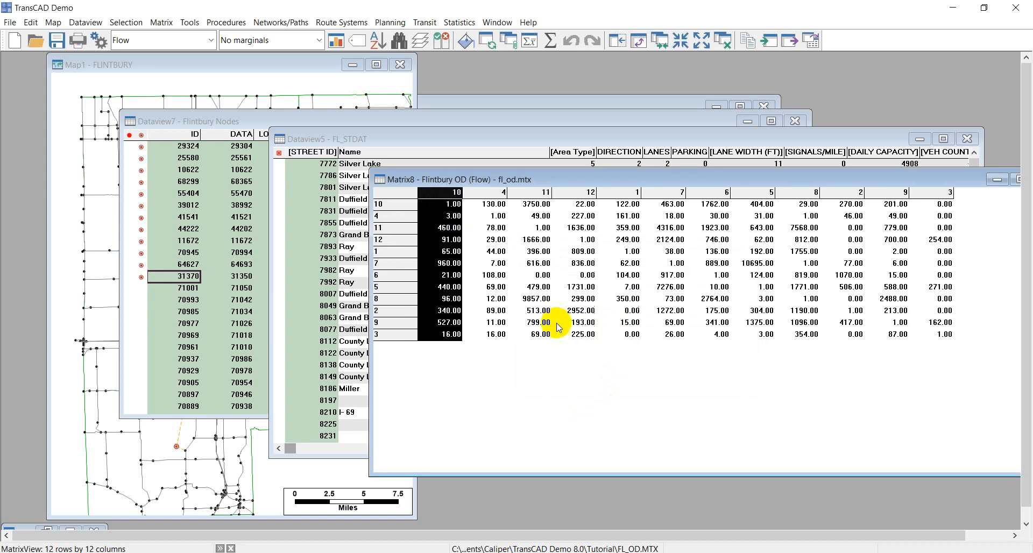
Step: Review the relabelled matrix columns, minimize the matrix window and bring the Flintbury map to the front
left_click(463, 192)
left_click(456, 193)
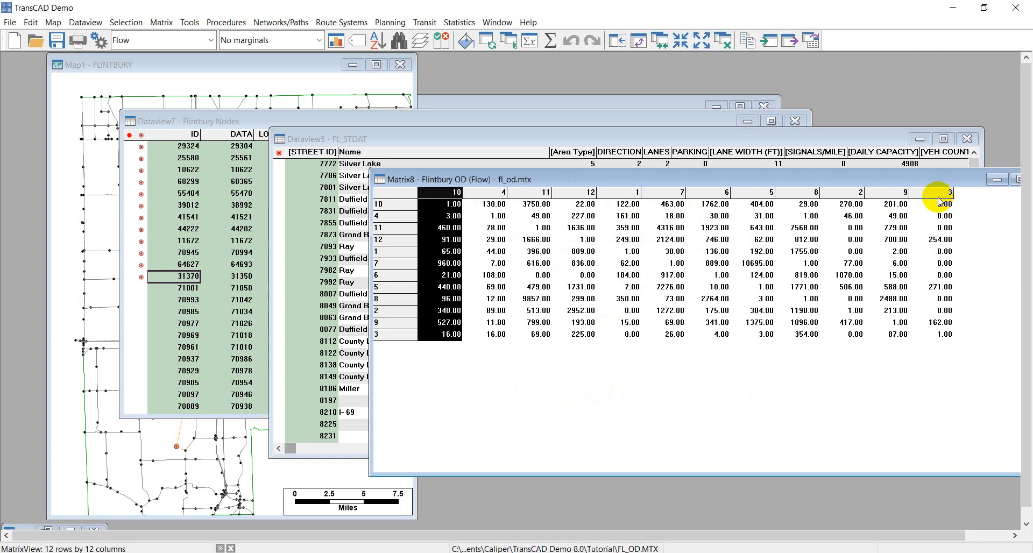
left_click_drag(923, 177, 694, 189)
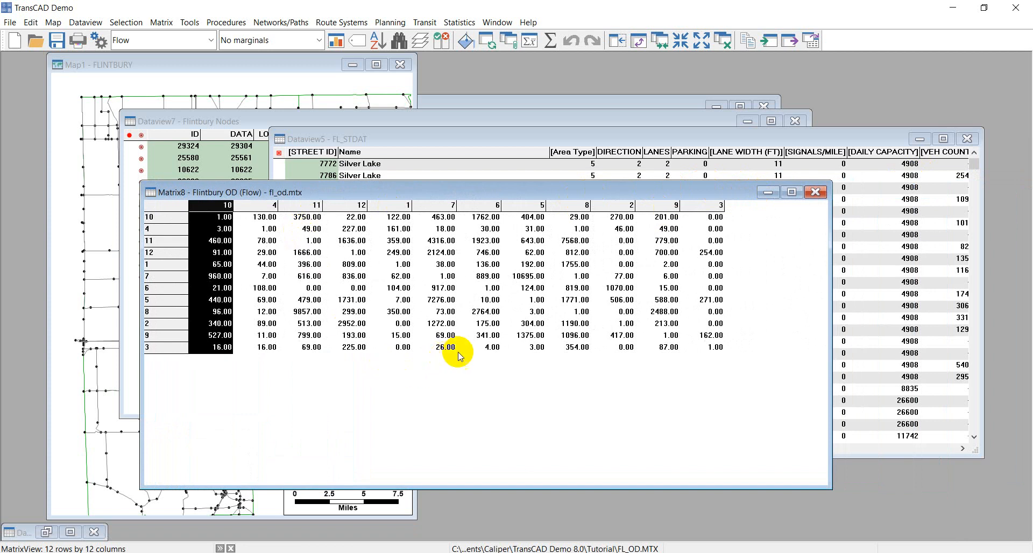
left_click(768, 193)
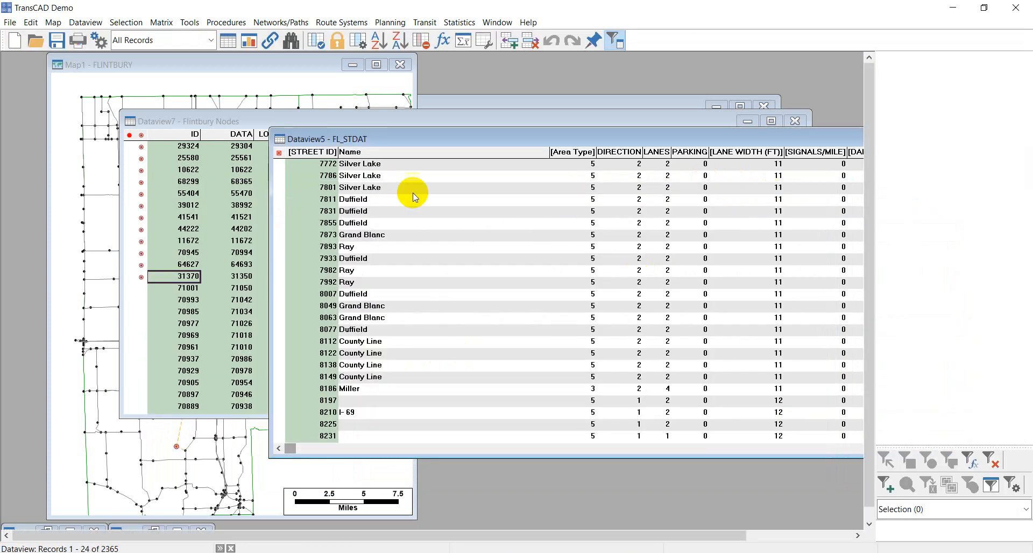
left_click(265, 64)
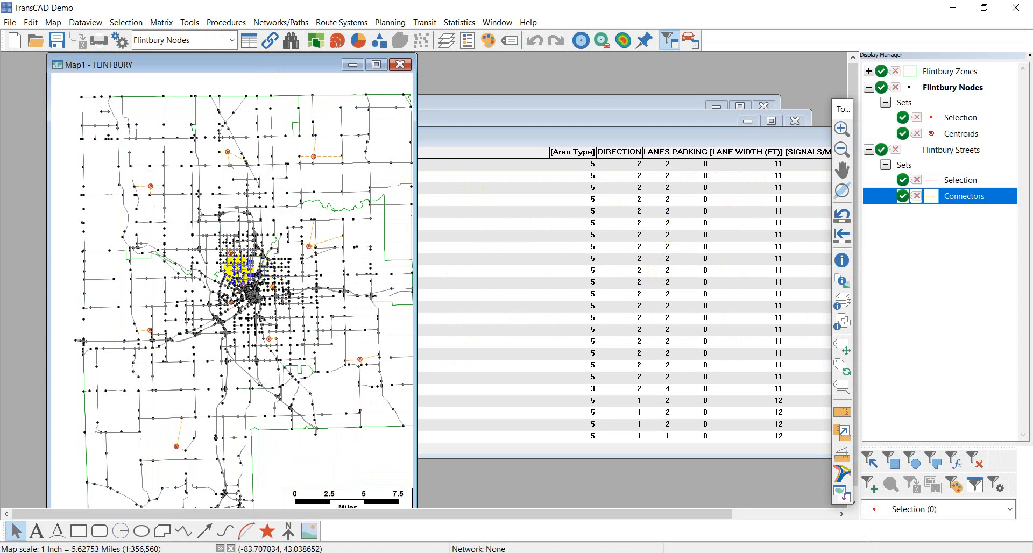
mouse_move(242, 69)
left_mouse_down()
mouse_move(250, 53)
mouse_move(253, 95)
mouse_move(252, 78)
left_mouse_up()
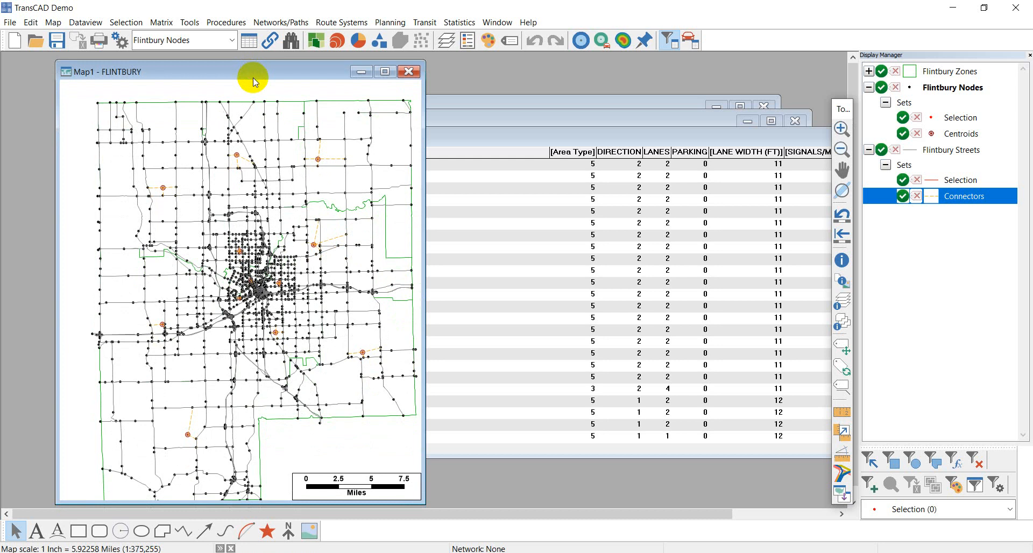
Step: Set up a new network from the entire Flintbury Streets line layer with [TRAV TIME] as its link field
left_click(280, 24)
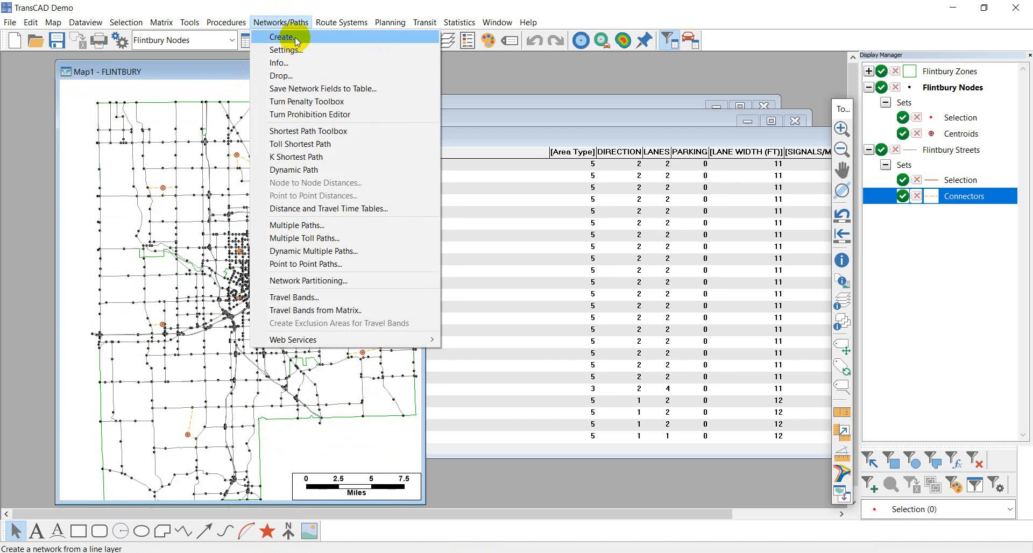
left_click(295, 37)
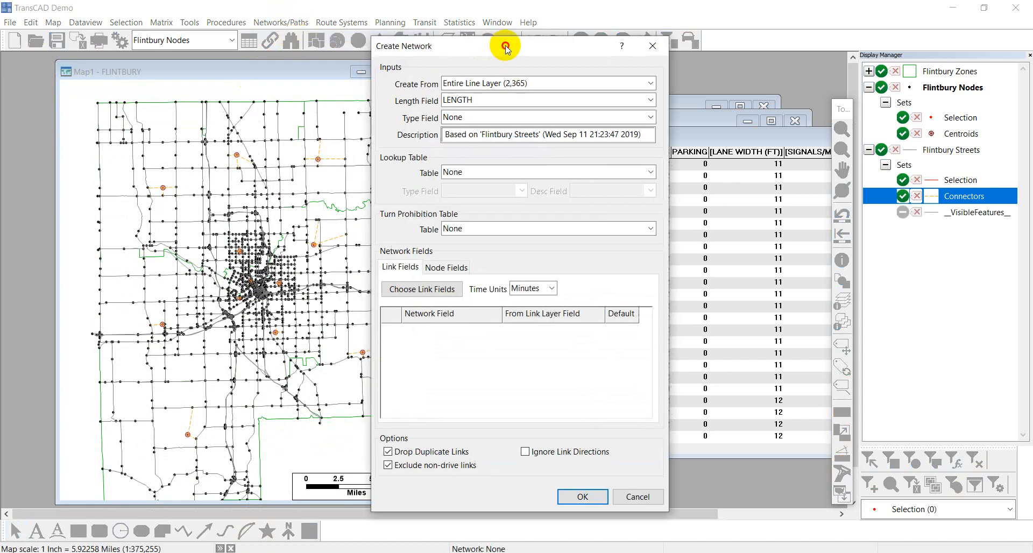
left_click_drag(506, 46, 599, 63)
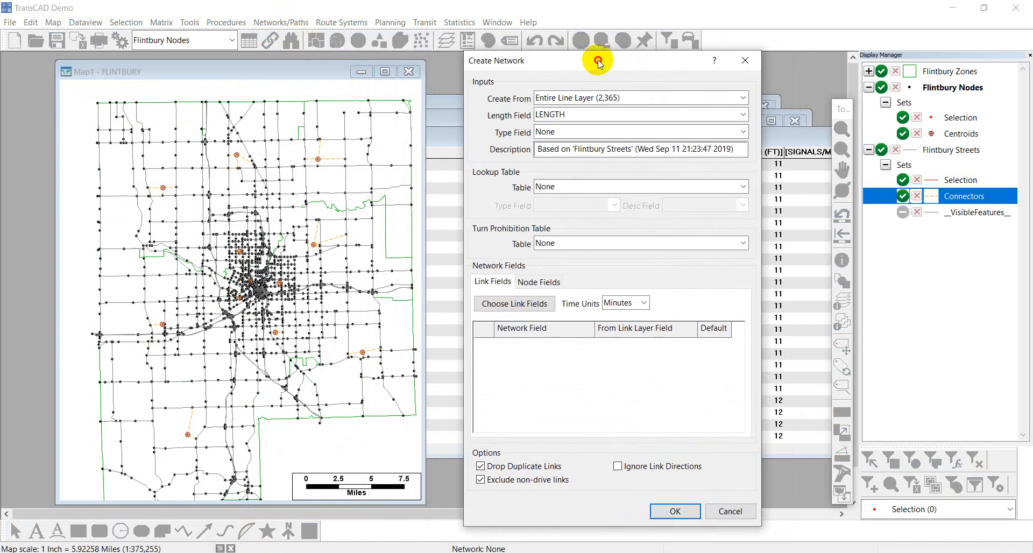
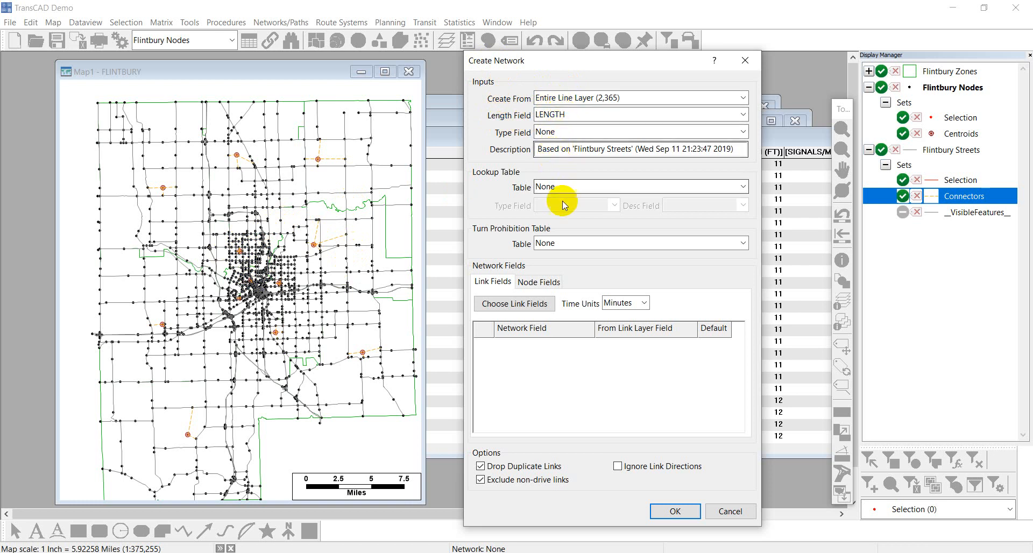
left_click(514, 304)
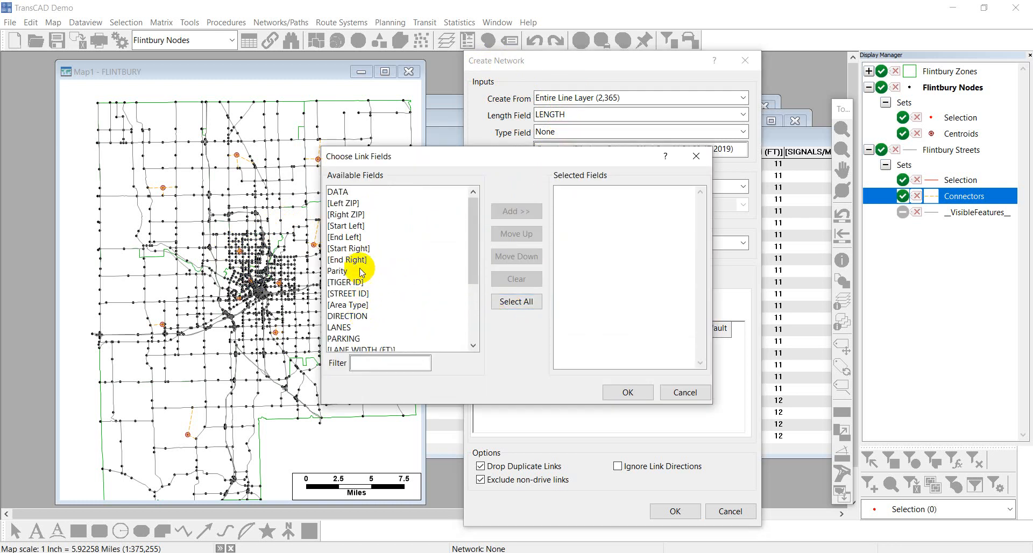
scroll(352, 261, "down", 3)
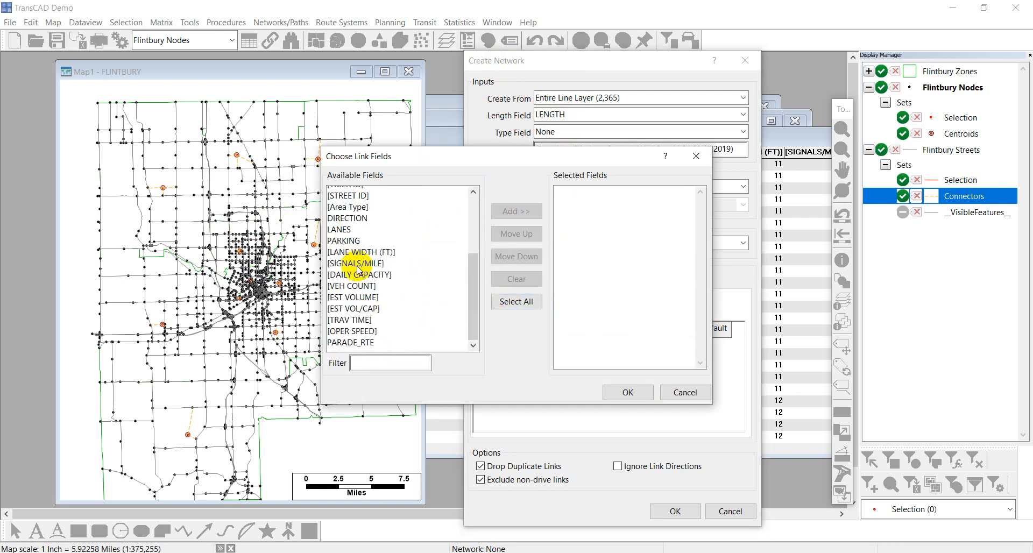
left_click(363, 319)
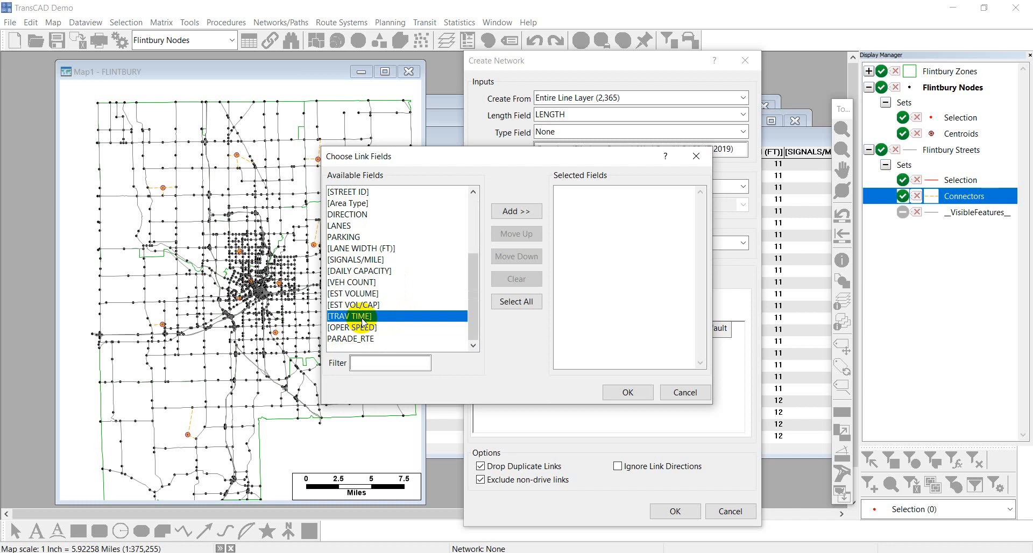
left_click(515, 212)
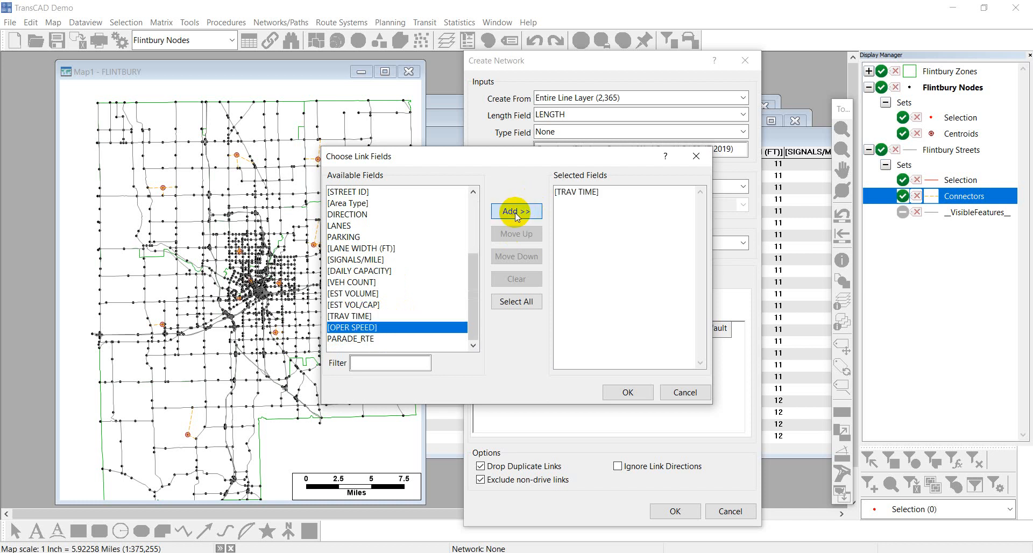
left_click(627, 393)
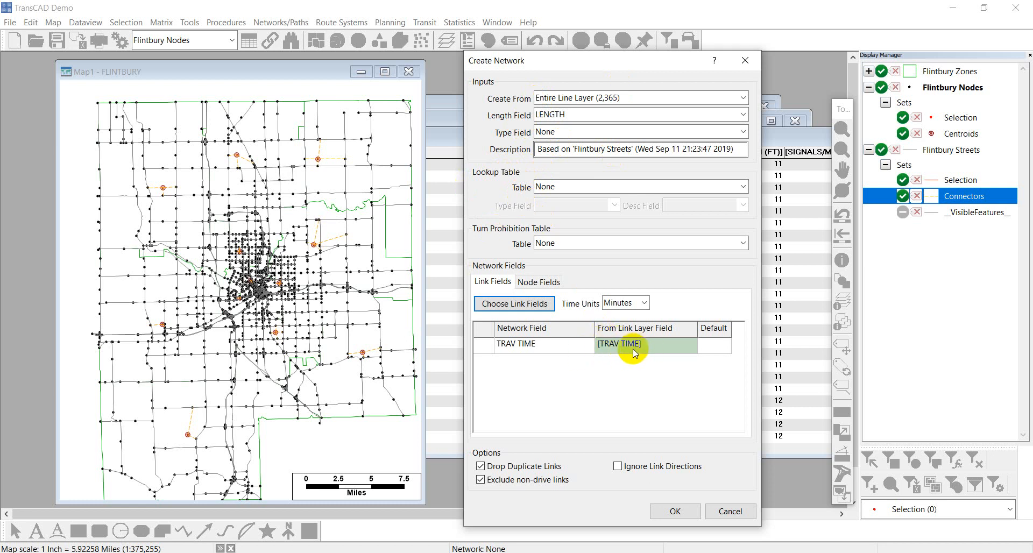
Step: Create the network and save it as MY NETWORK in the TransCAD Demo 8.0 folder, overwriting the existing file
left_click(675, 511)
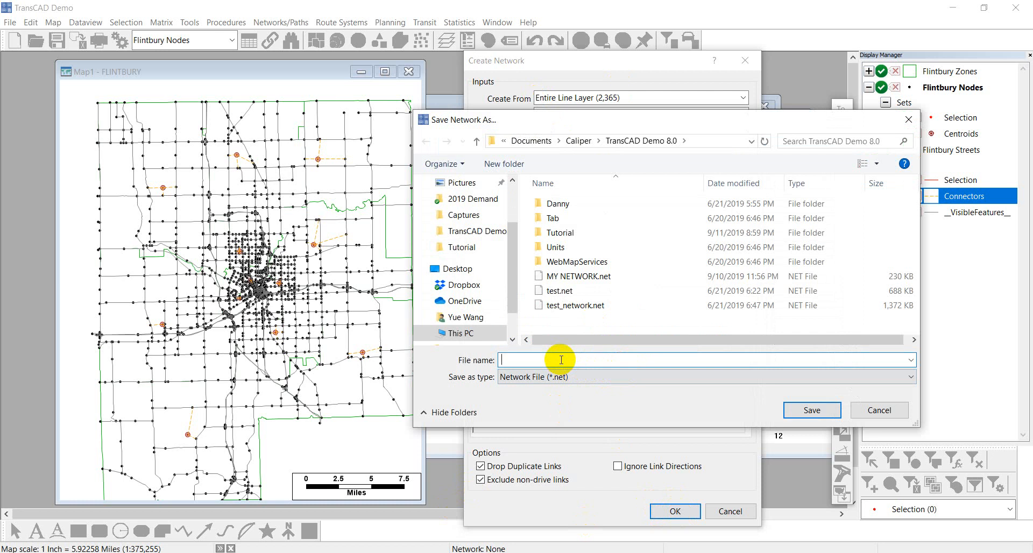
type("MY NE")
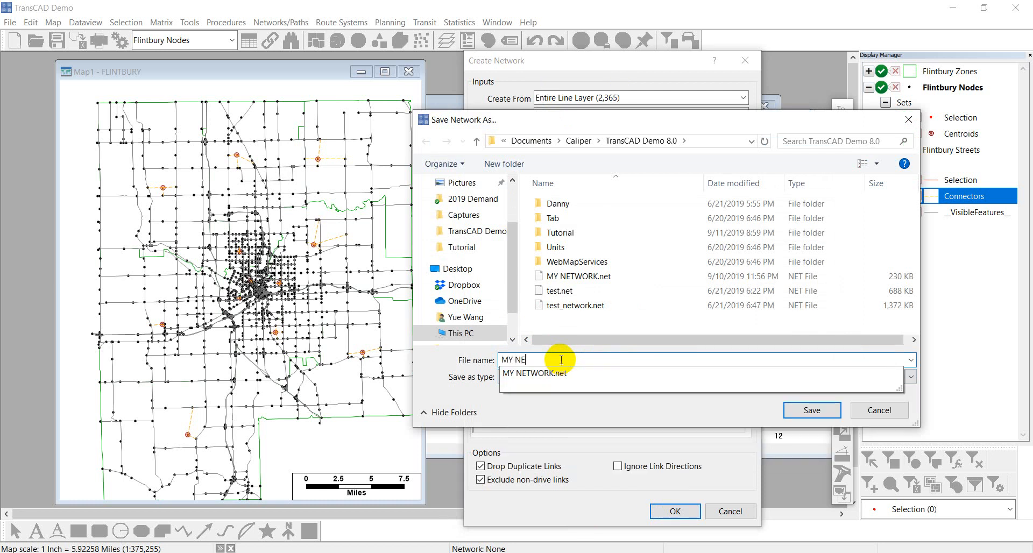
type("TWORK")
left_click(561, 408)
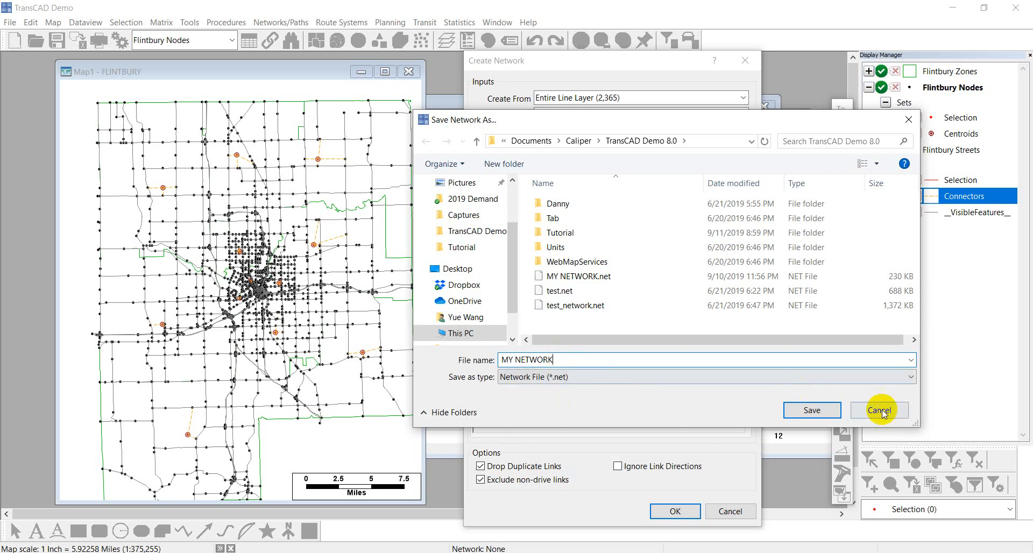
key("Return")
left_click(559, 225)
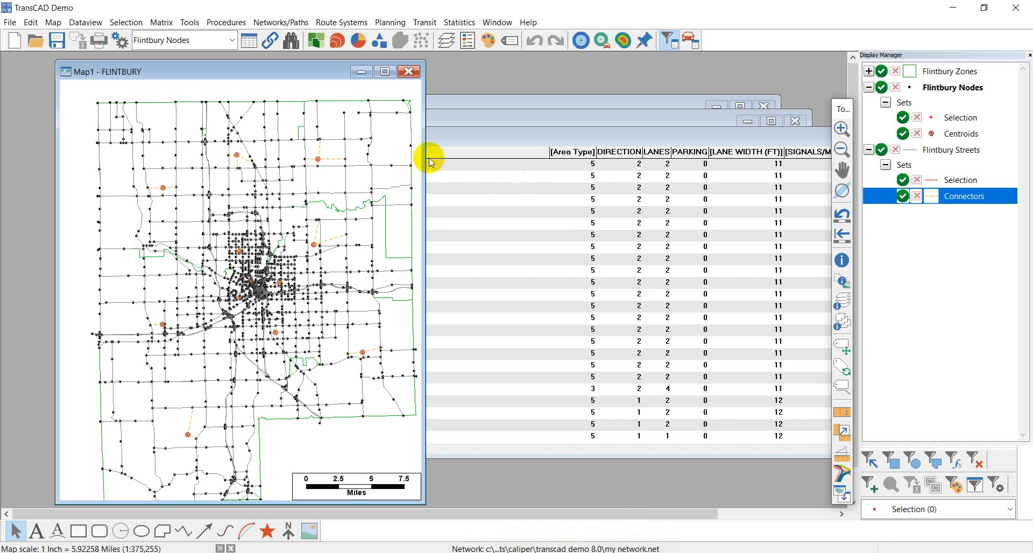
Step: Set up multiple shortest paths that minimize TRAV TIME from Centroids to Centroids, stored in a matrix file
left_click(298, 25)
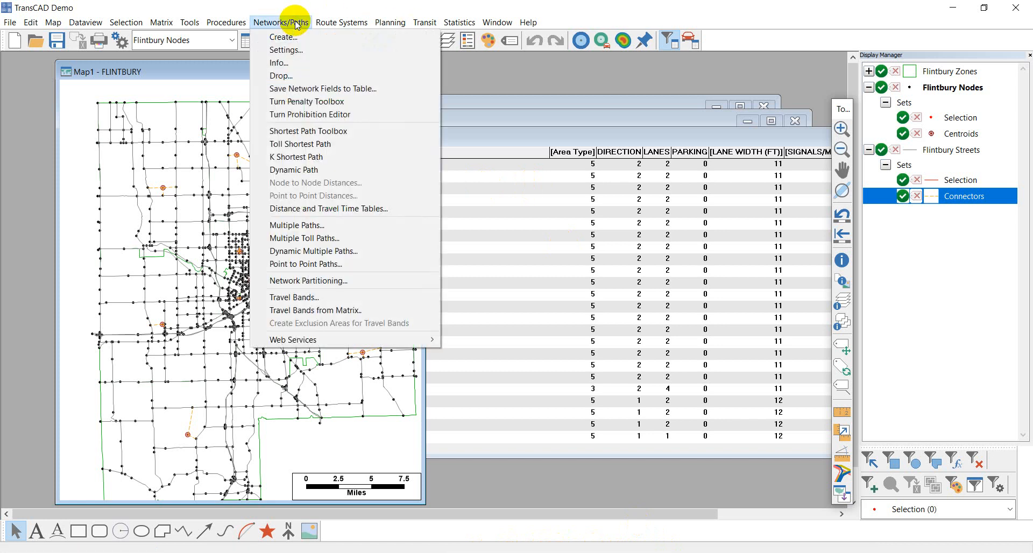
left_click(331, 226)
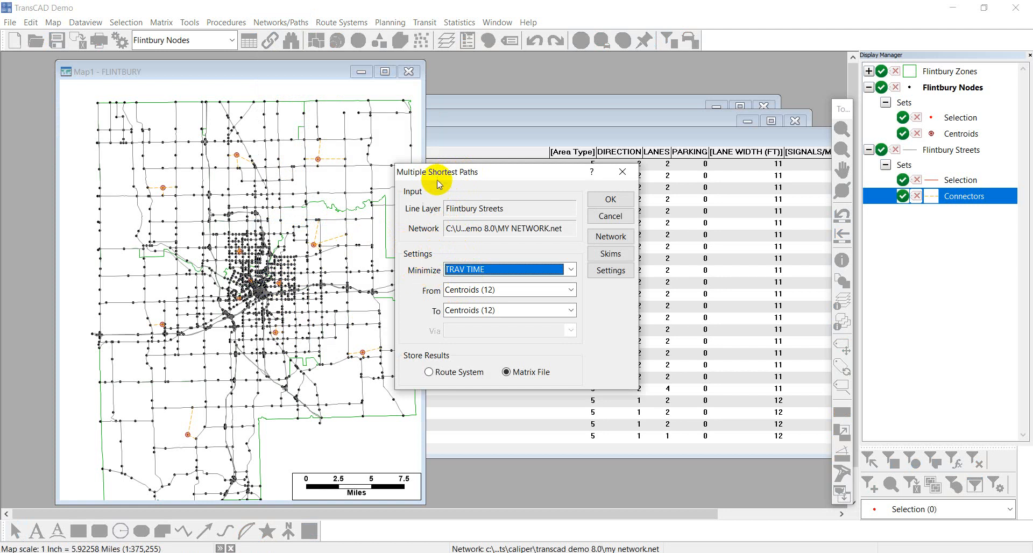
left_click_drag(438, 170, 454, 167)
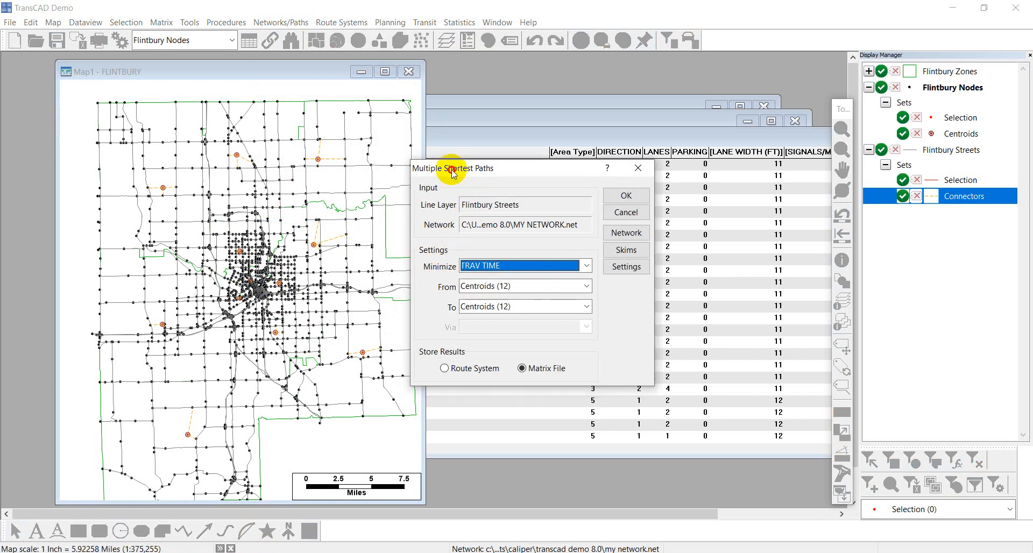
left_click(491, 266)
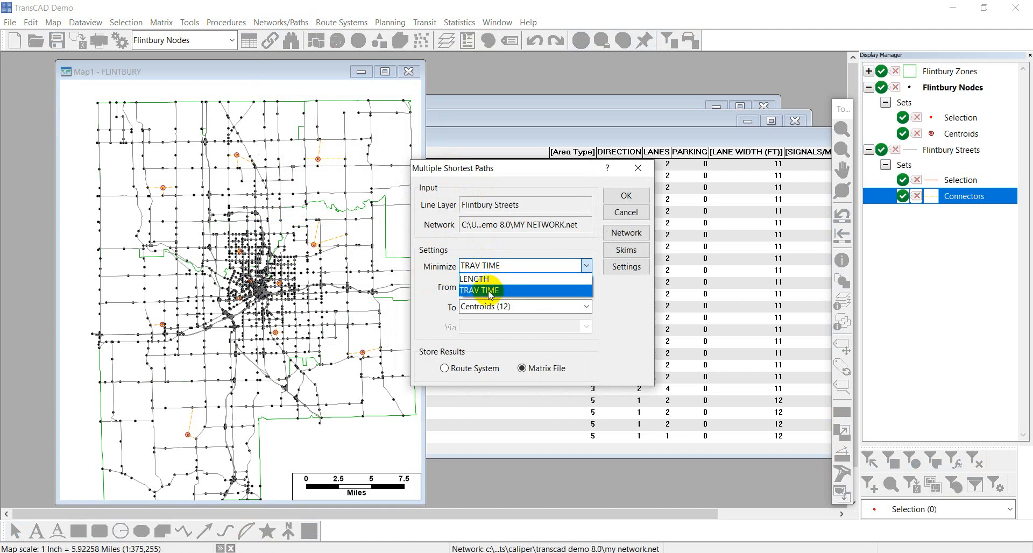
left_click(482, 291)
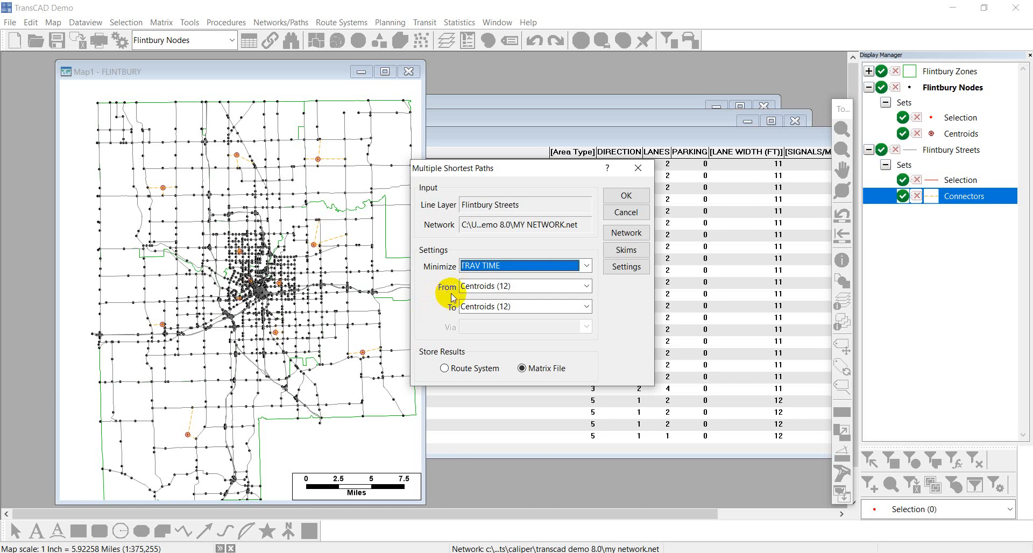
left_click(485, 288)
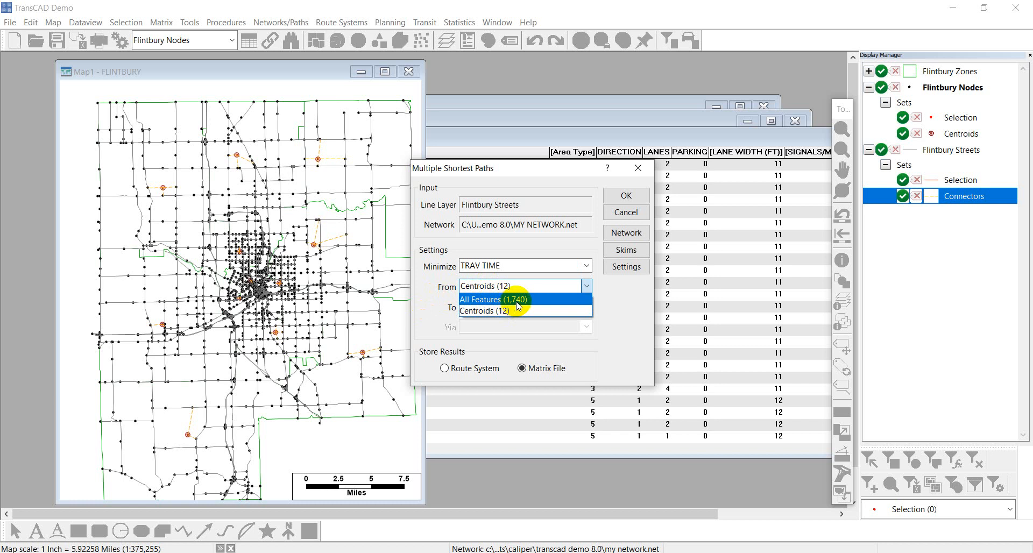
left_click(487, 313)
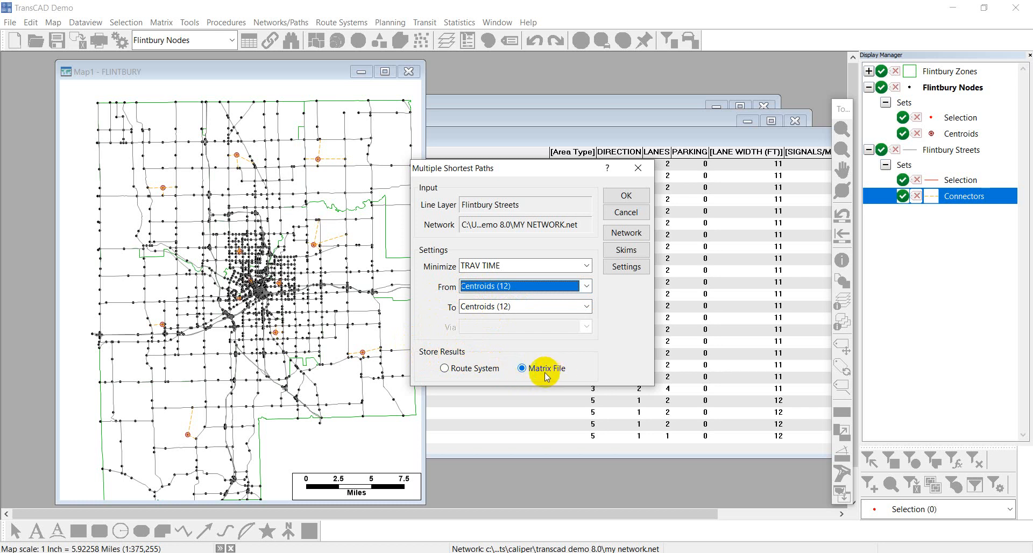
Step: Accept the path settings and name the output matrix file MyShortestPaths in the Documents folder
left_click(626, 196)
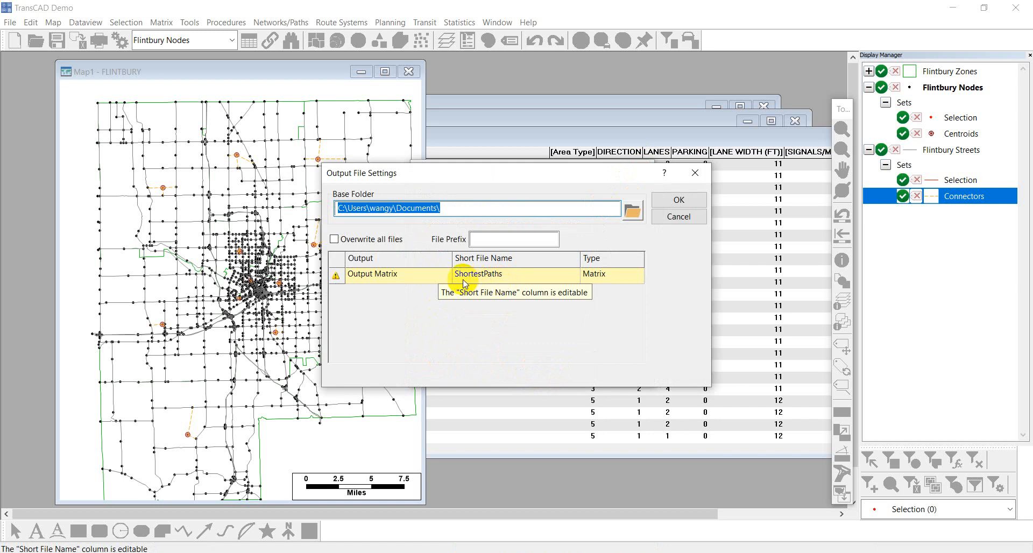
left_click(444, 208)
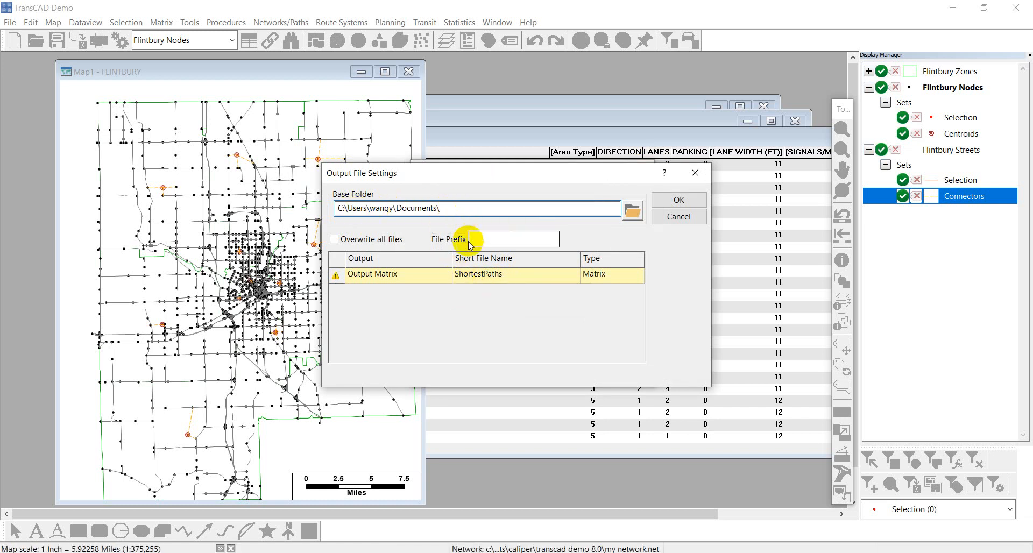
left_click(459, 277)
left_click(459, 277)
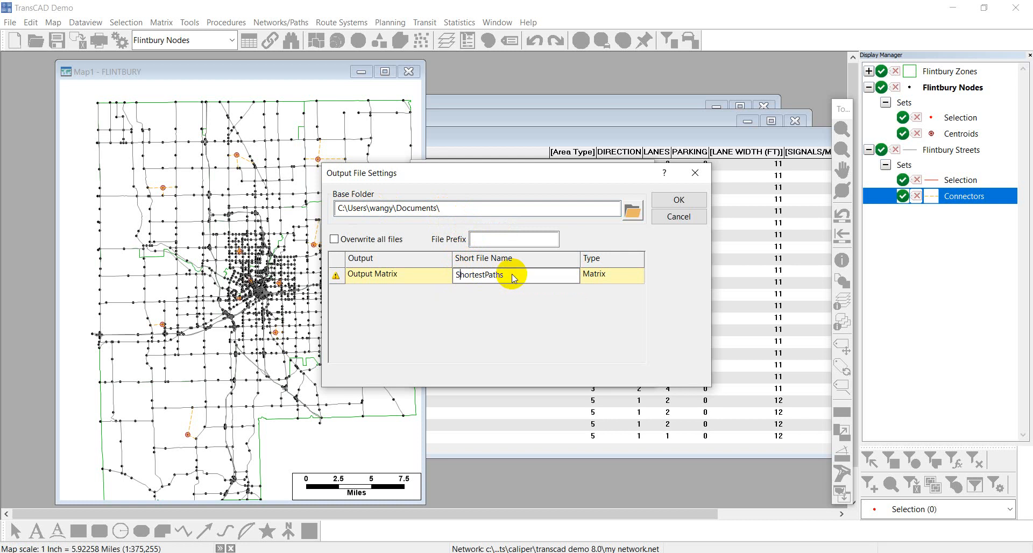
left_click(459, 275)
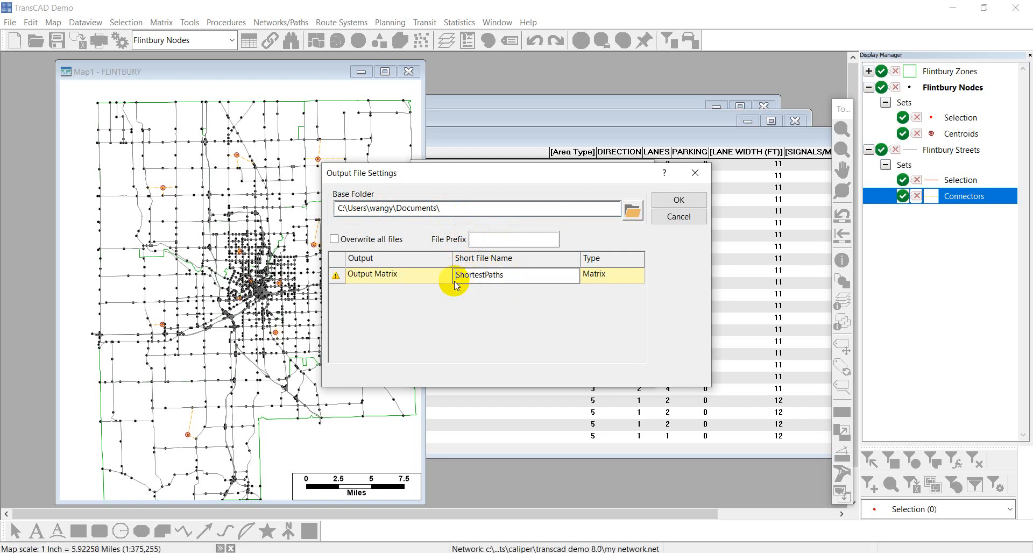
type("mY")
key("BackSpace")
key("BackSpace")
type("My")
Step: Run the shortest path calculation, overwriting the existing matrix file, then dismiss the results summary and reposition the matrix window
left_click(679, 200)
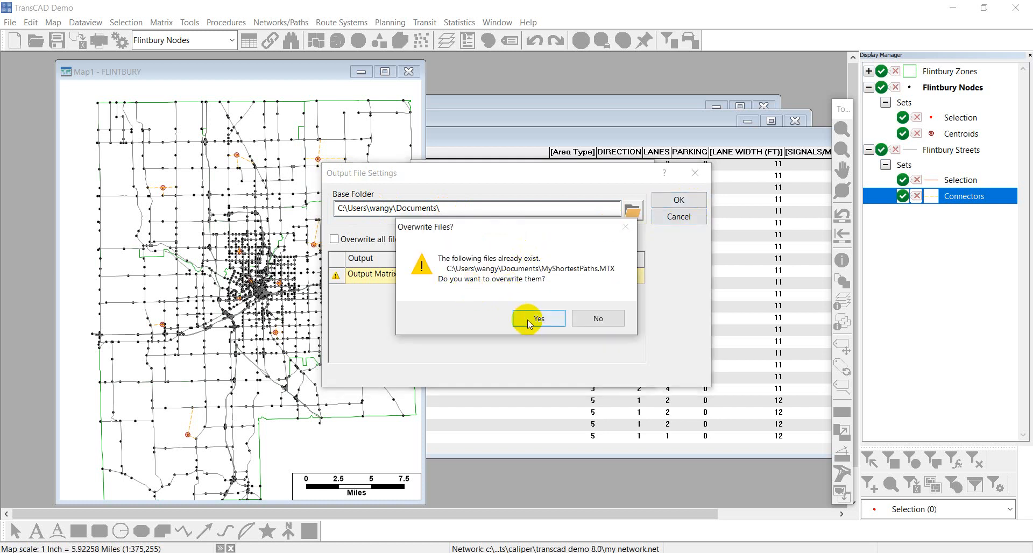
left_click(535, 319)
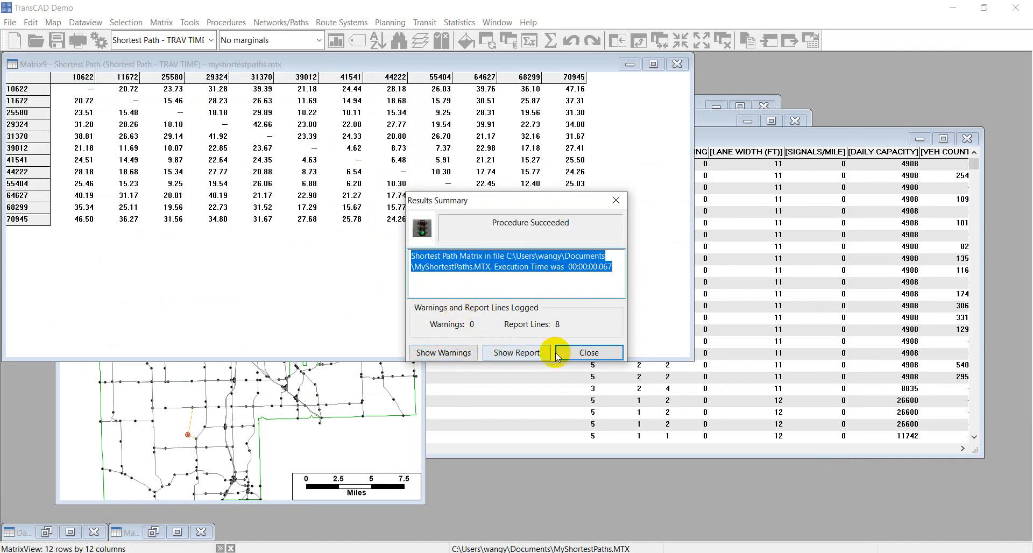
left_click(589, 353)
left_click_drag(340, 63, 469, 131)
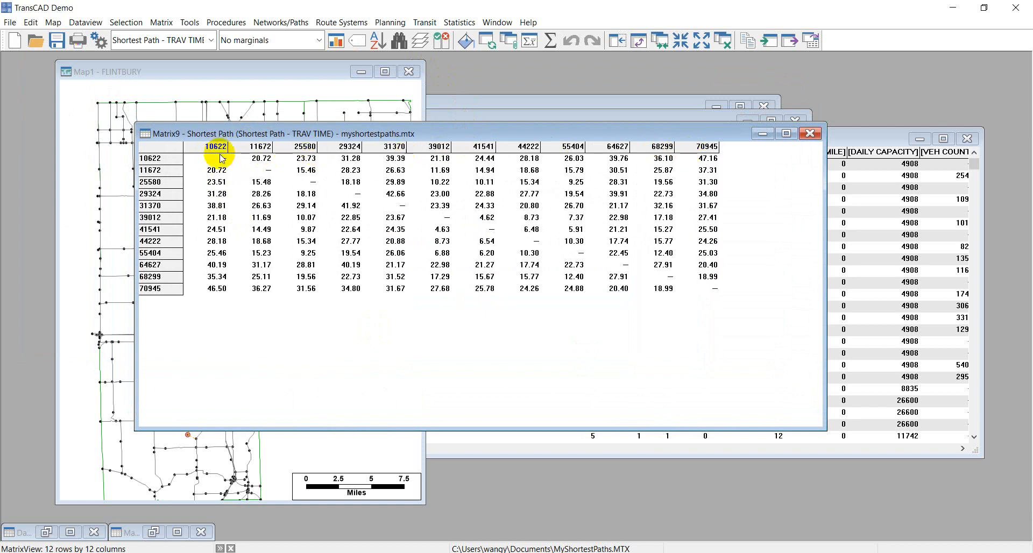
Step: Label the shortest path matrix rows and columns with Centroid from the Flintbury Nodes dataview, matched on ID
left_click(162, 23)
left_click(171, 33)
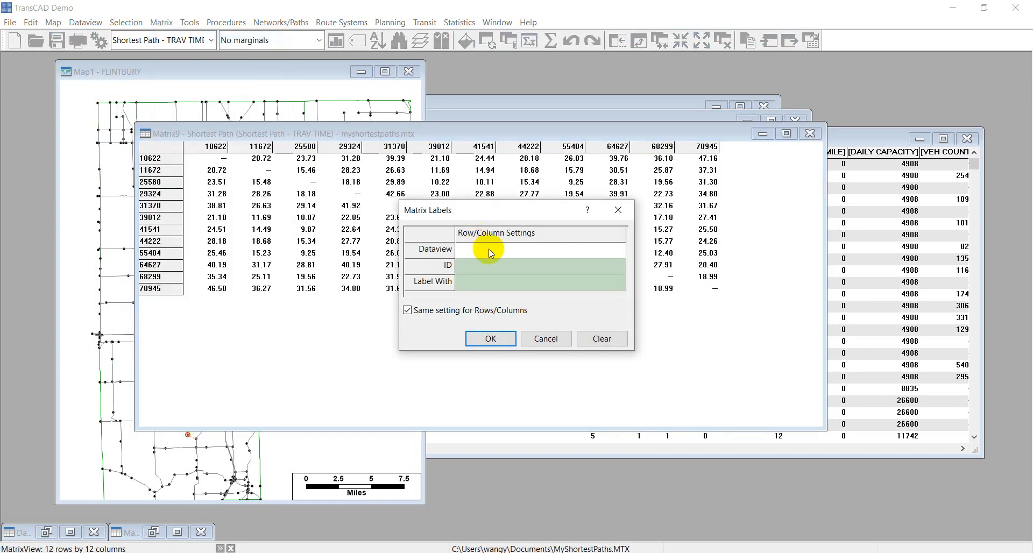
left_click(518, 253)
left_click(519, 254)
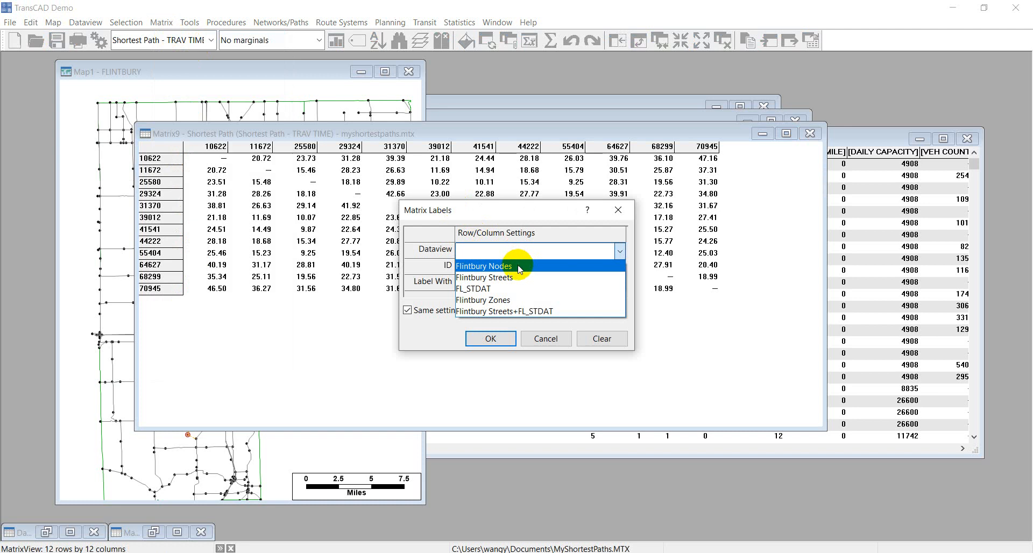
left_click(471, 267)
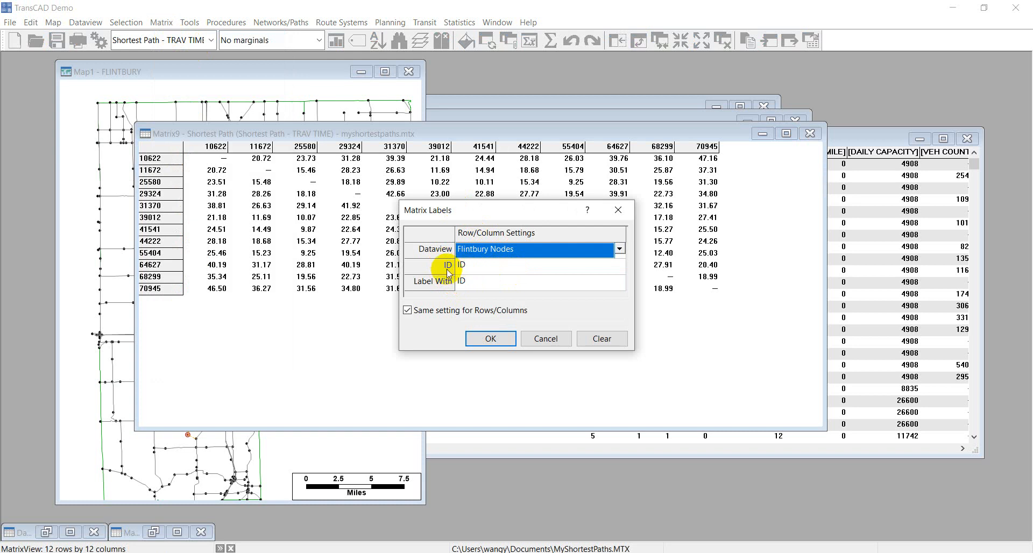
left_click(484, 282)
left_click(490, 286)
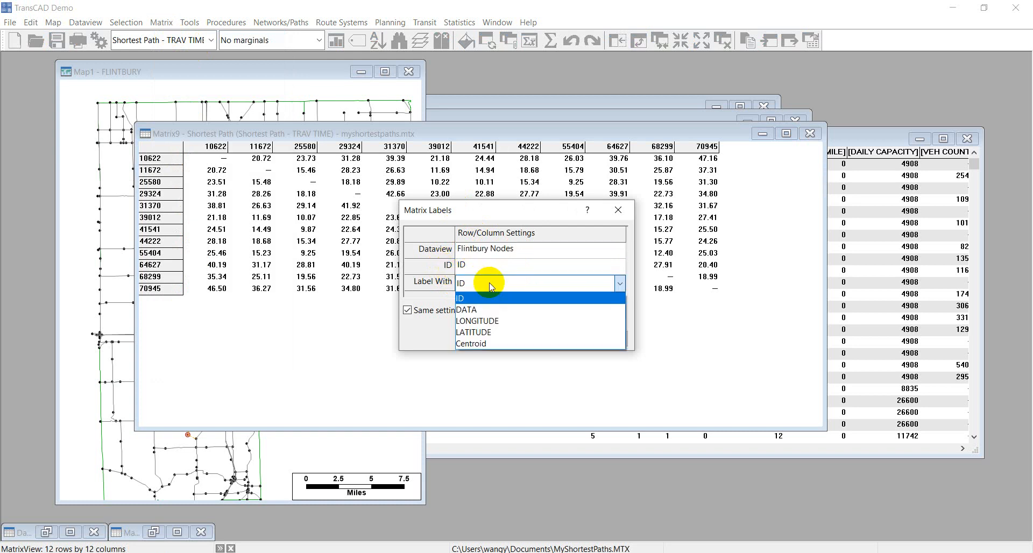
left_click(472, 343)
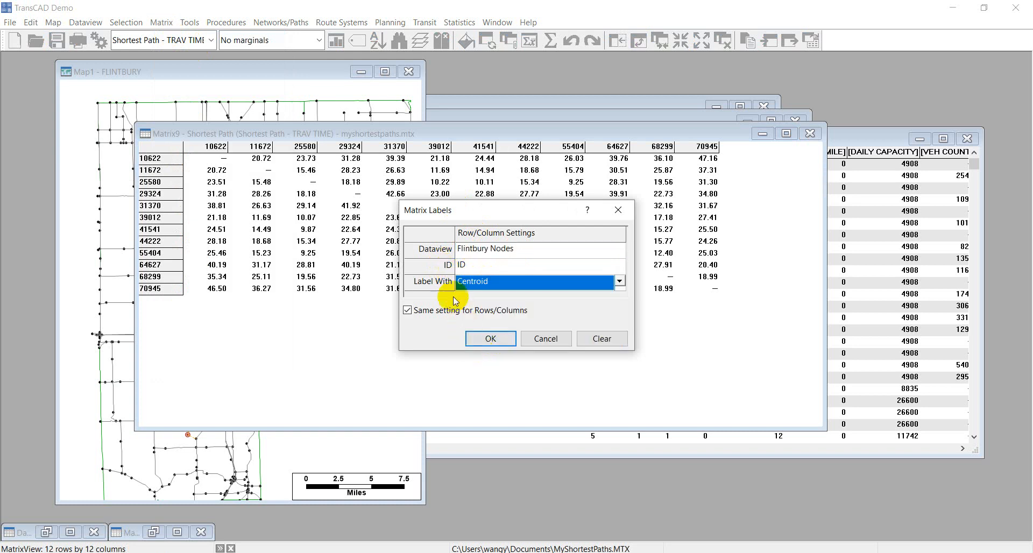
left_click(491, 339)
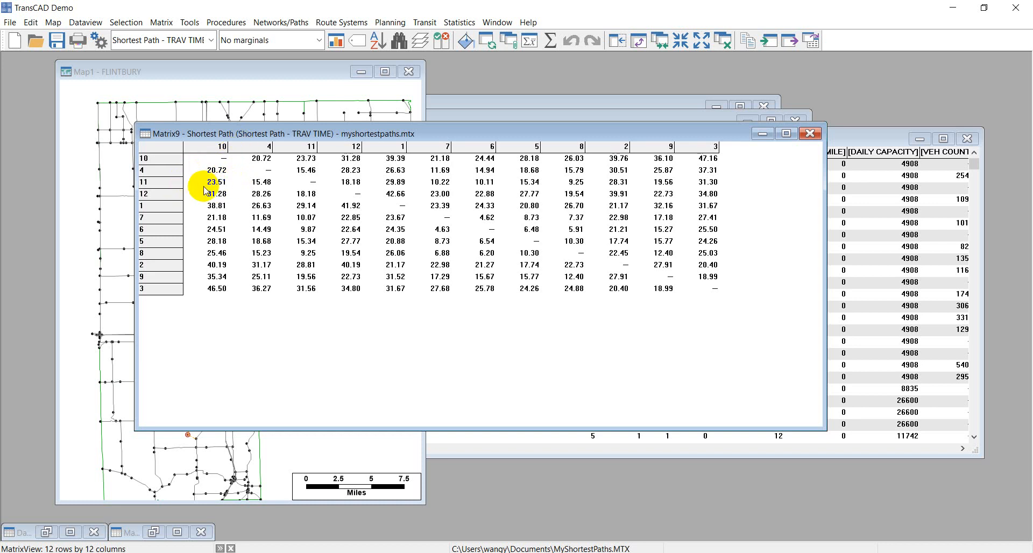
Step: Examine the travel time from centroid 4 to centroid 10 and move the matrix aside to uncover the map
left_click(150, 170)
left_click(219, 146)
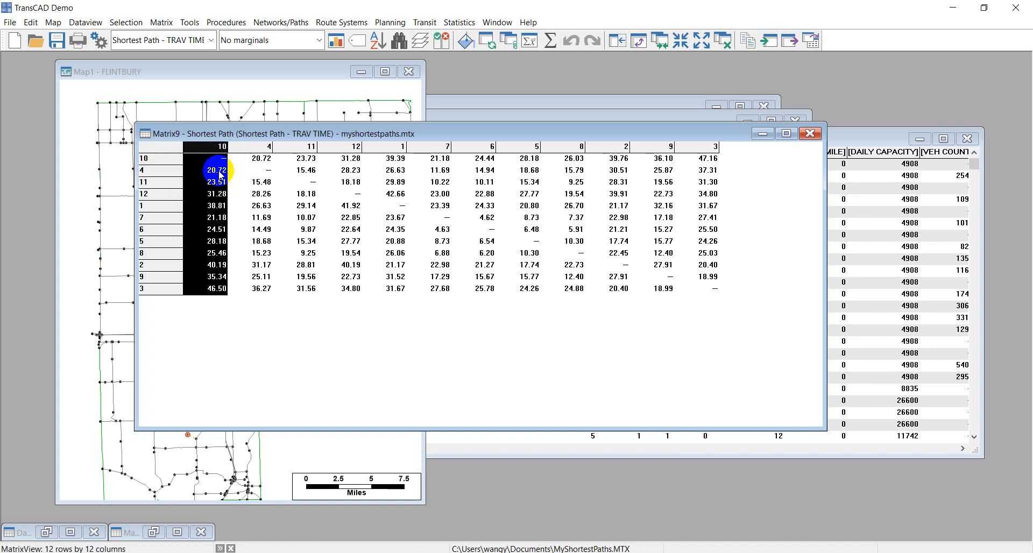
left_click(220, 172)
left_click_drag(234, 138, 436, 162)
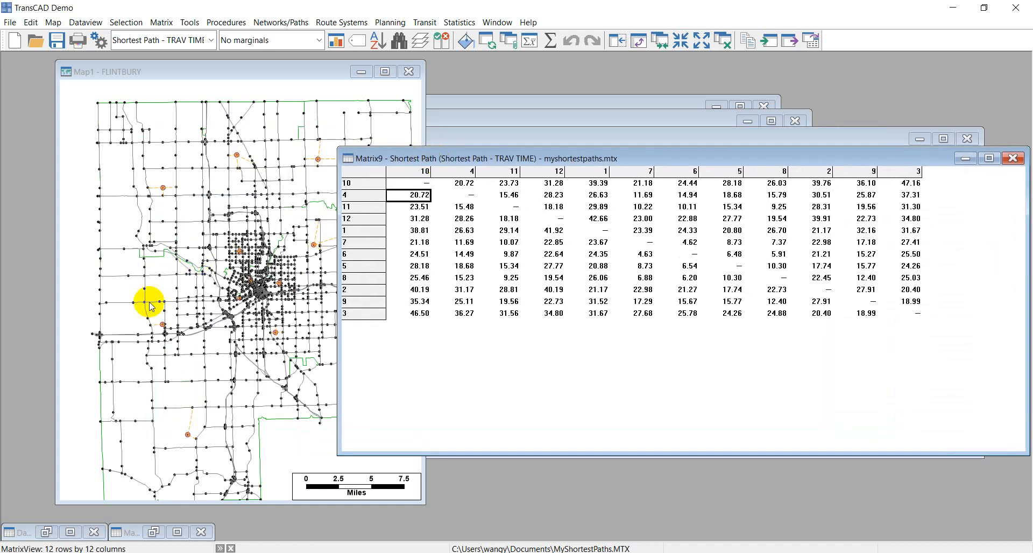
Step: Bring up the Flintbury OD (Flow) matrix and arrange it side by side with the shortest path matrix
left_click(415, 198)
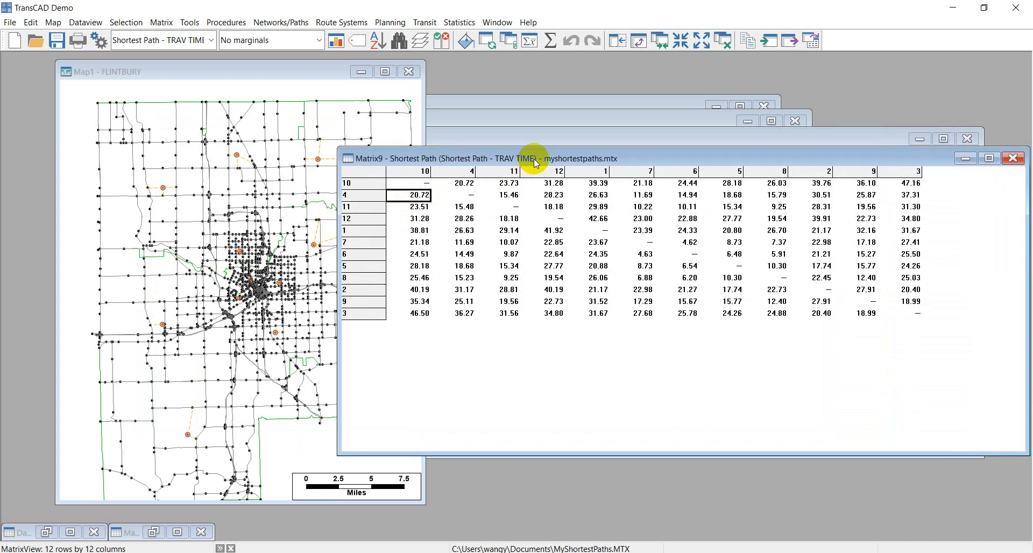
left_click_drag(535, 159, 385, 159)
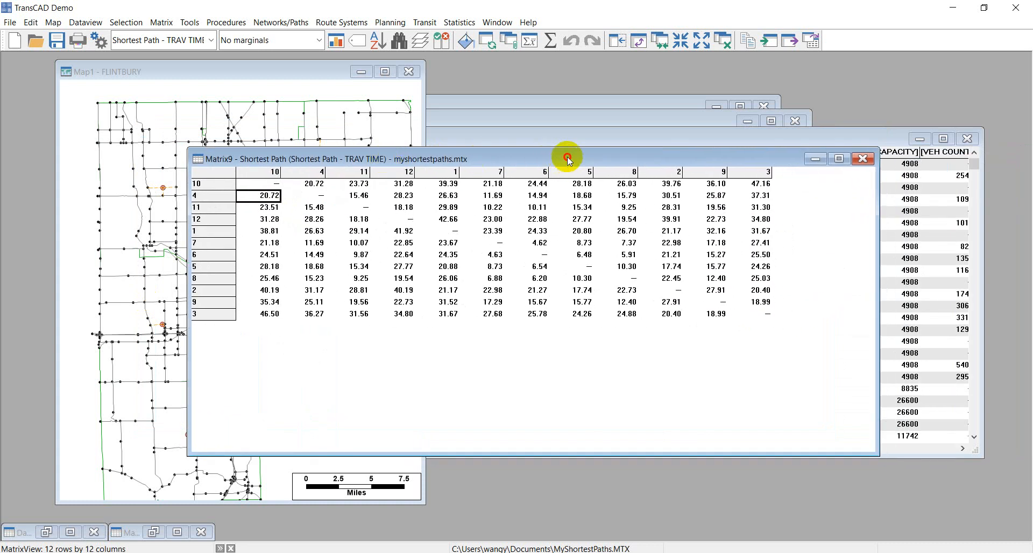
left_click_drag(568, 157, 542, 159)
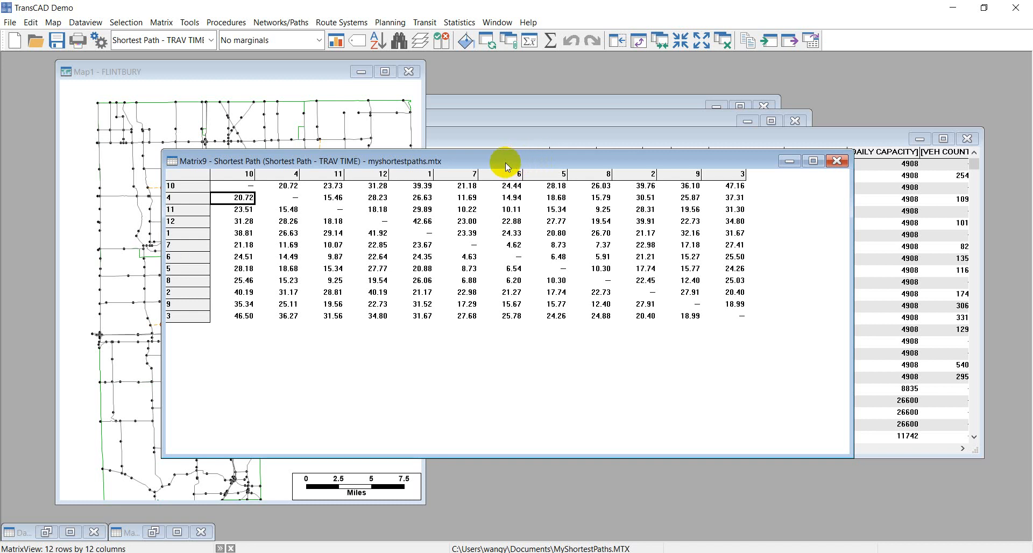
left_click(498, 24)
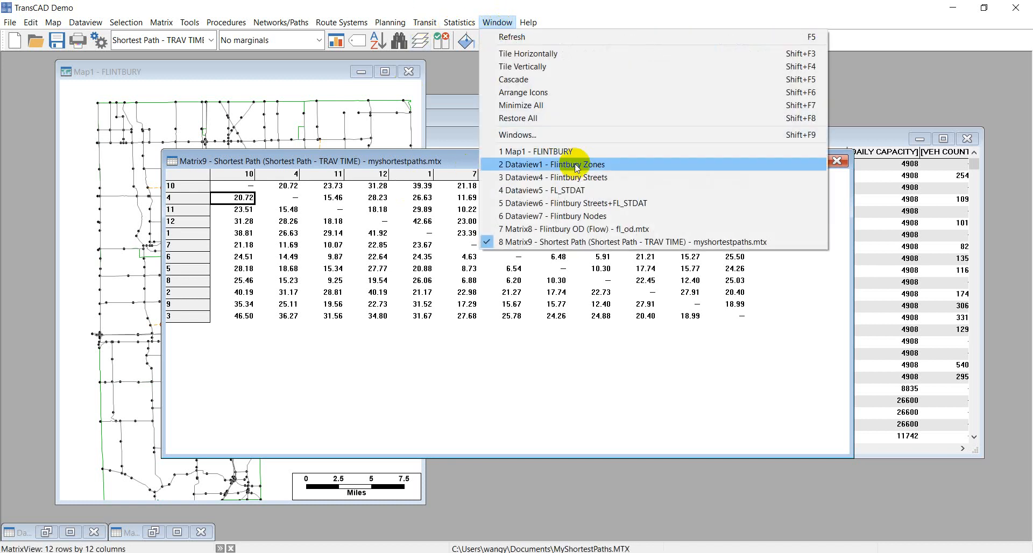
left_click(572, 230)
left_click_drag(297, 192, 563, 176)
left_click_drag(342, 163, 215, 158)
left_click_drag(743, 174, 747, 162)
Step: Examine the flow from centroid 4 to centroid 10 in the OD matrix and shift its window closer to the travel time matrix
left_click(476, 196)
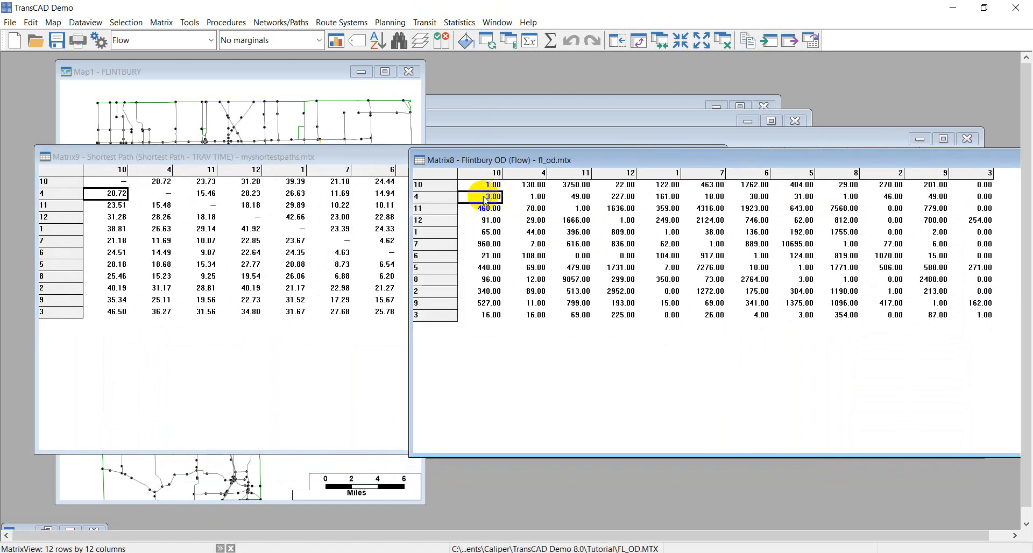
left_click(417, 197)
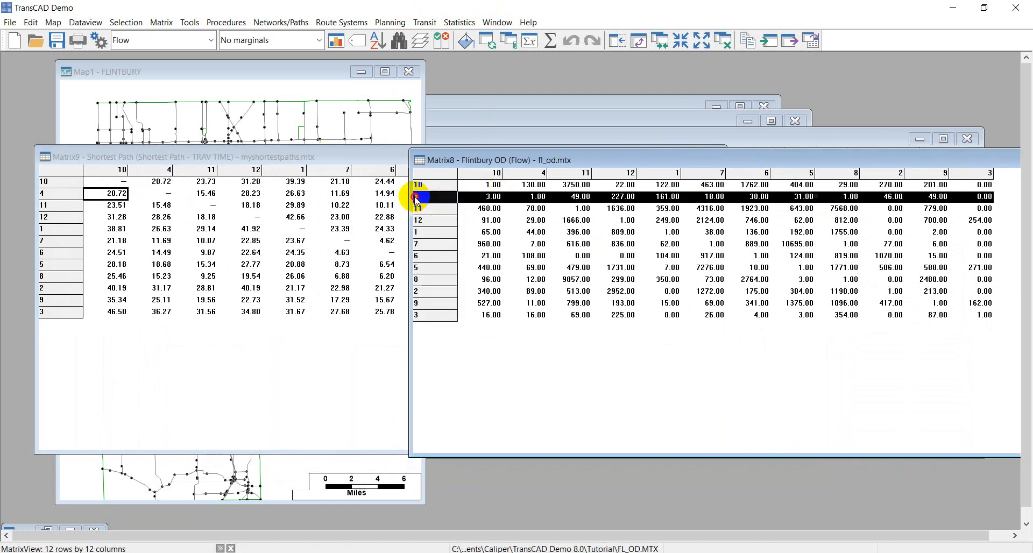
left_click(492, 173)
left_click(490, 197)
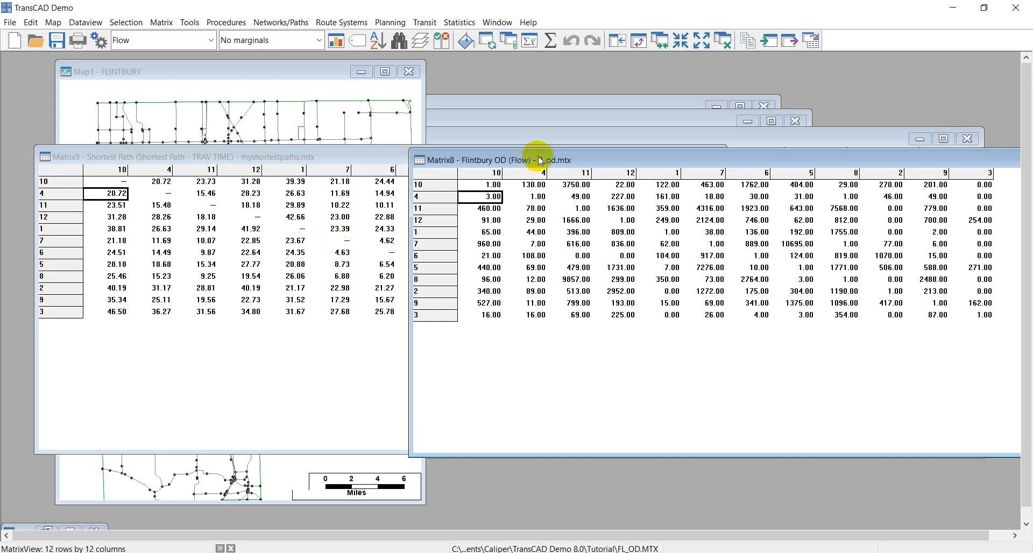
left_click_drag(539, 160, 514, 158)
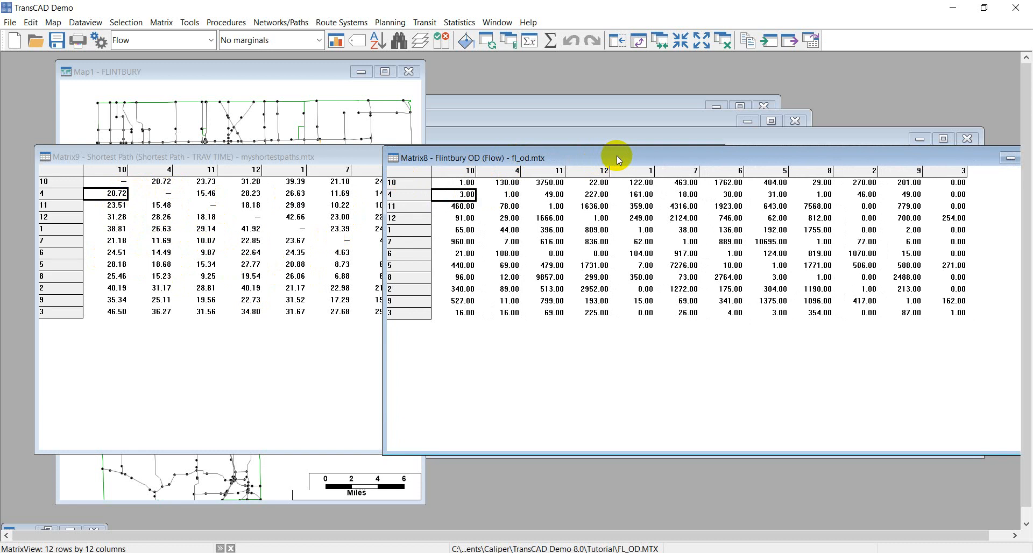
left_click_drag(617, 156, 519, 158)
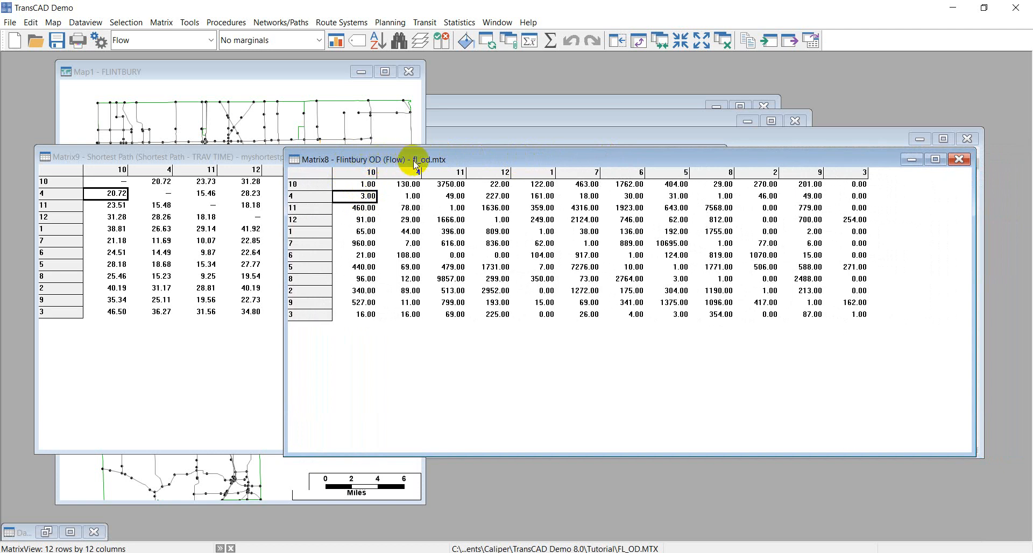
Step: Open the contents of the Flintbury OD matrix file and add a new matrix to it
left_click(161, 23)
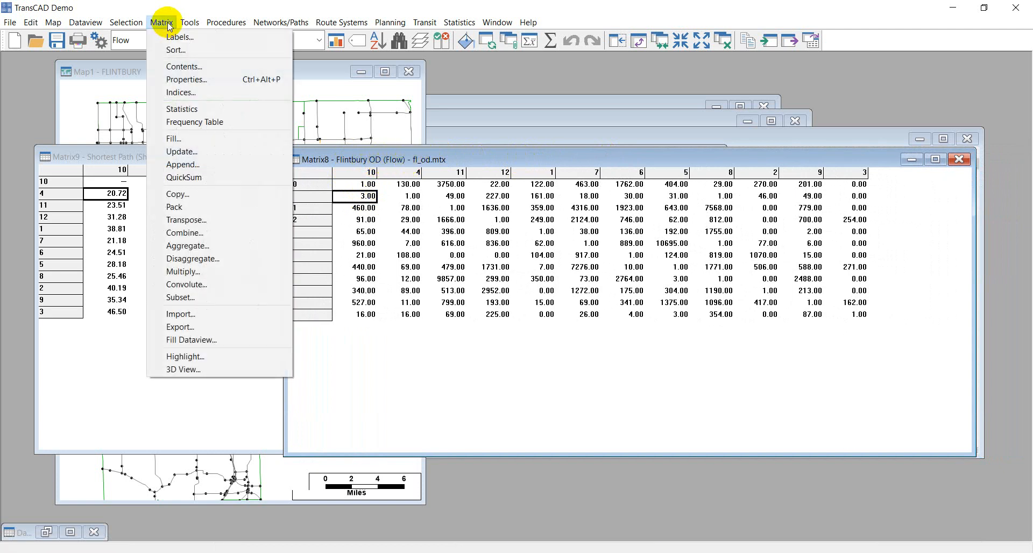
left_click(353, 167)
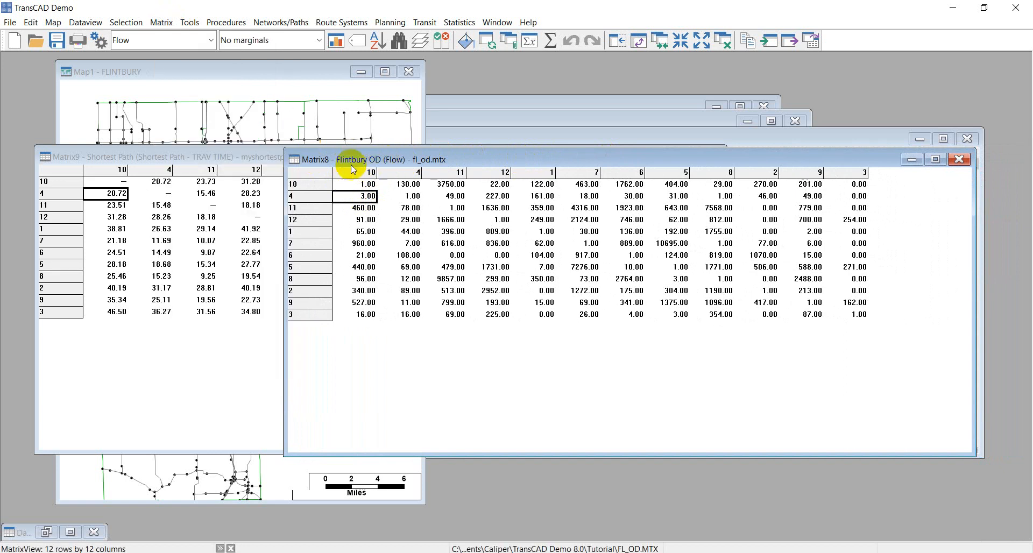
left_click_drag(347, 156, 367, 151)
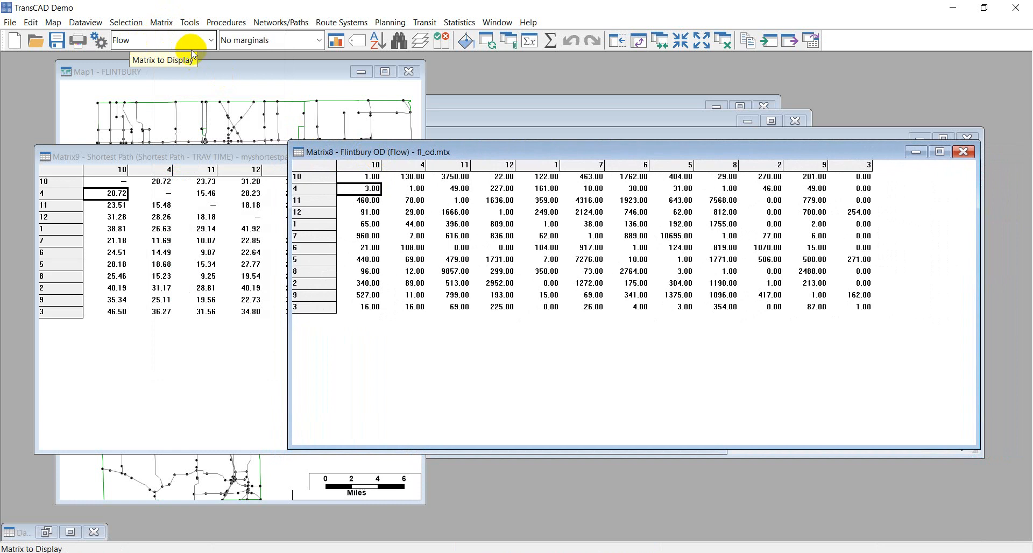
left_click(161, 22)
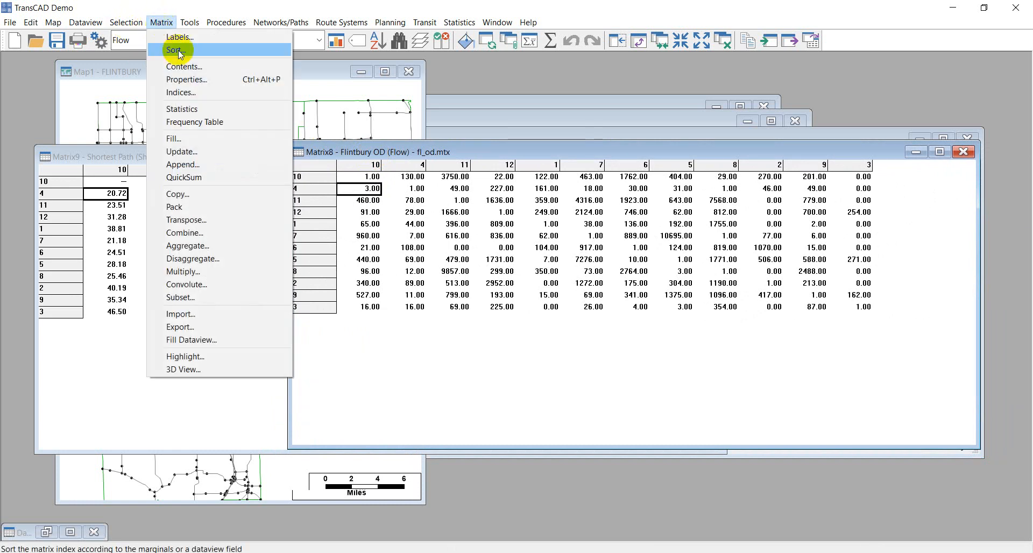
left_click(199, 72)
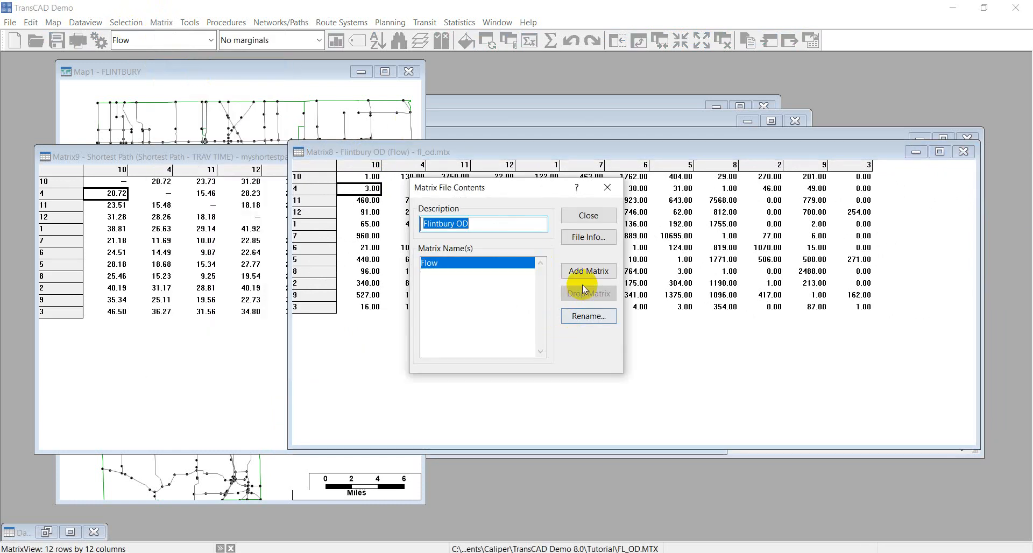
left_click(594, 275)
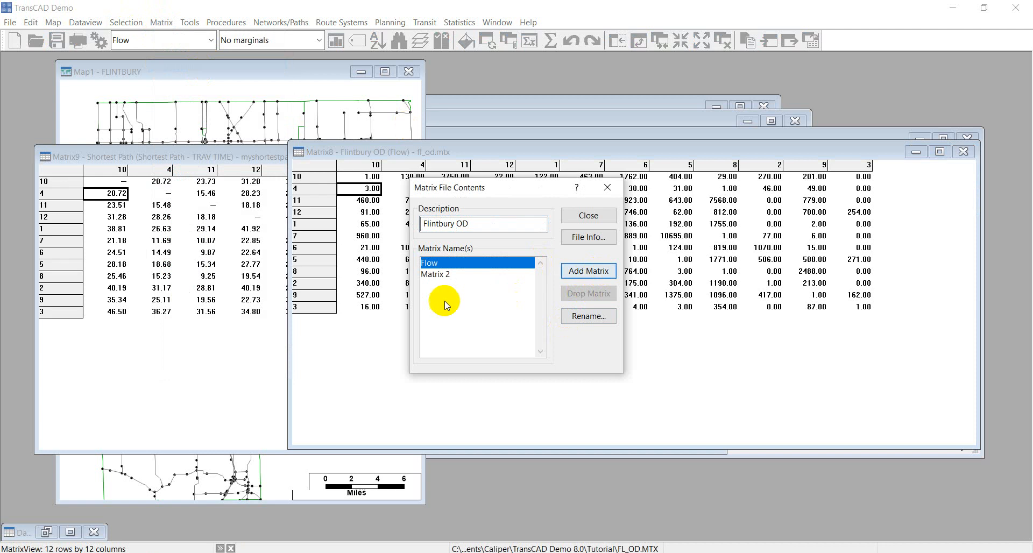
Step: Rename the added matrix in the Flintbury OD file as VHT and close the file contents
left_click(440, 275)
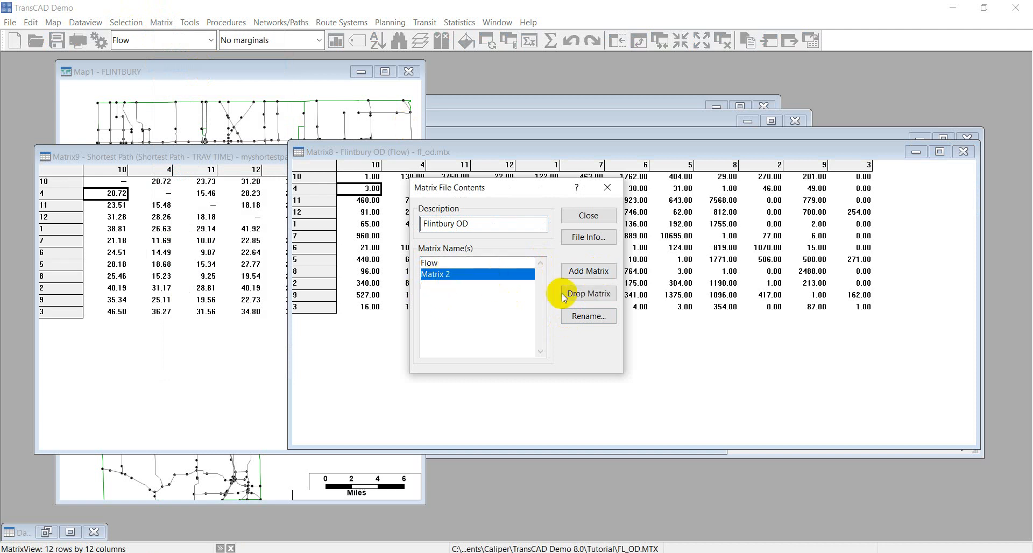
left_click(581, 321)
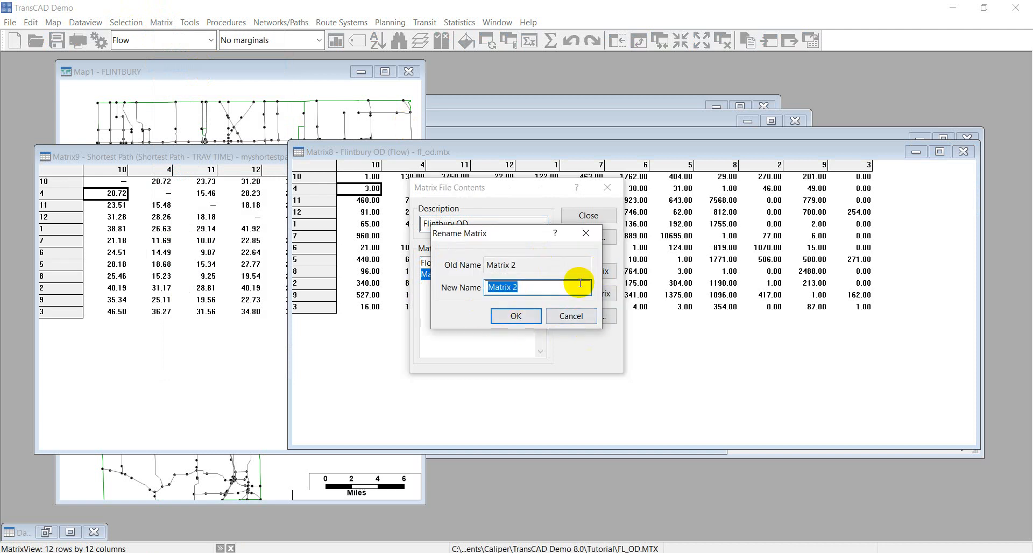
type("VHT")
left_click(520, 317)
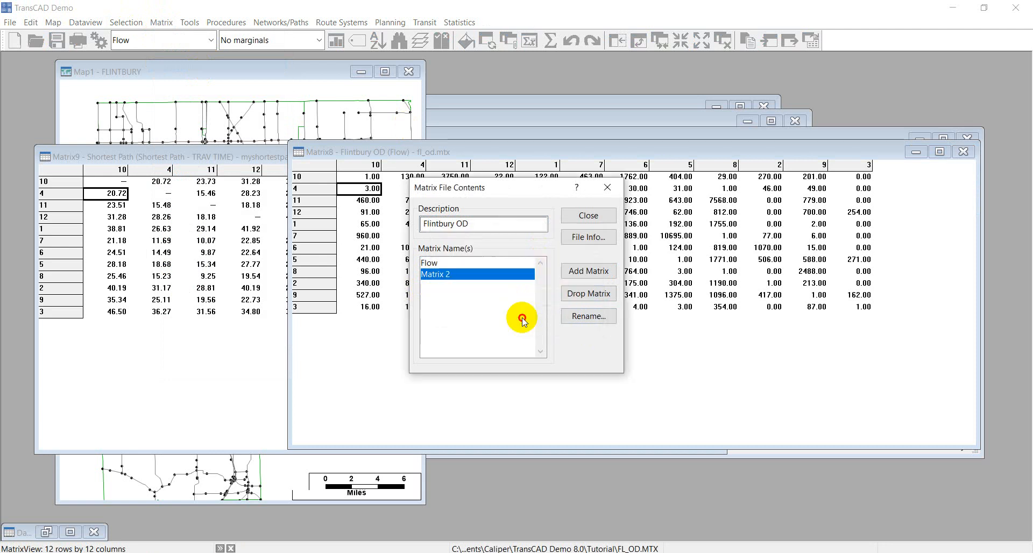
left_click(586, 218)
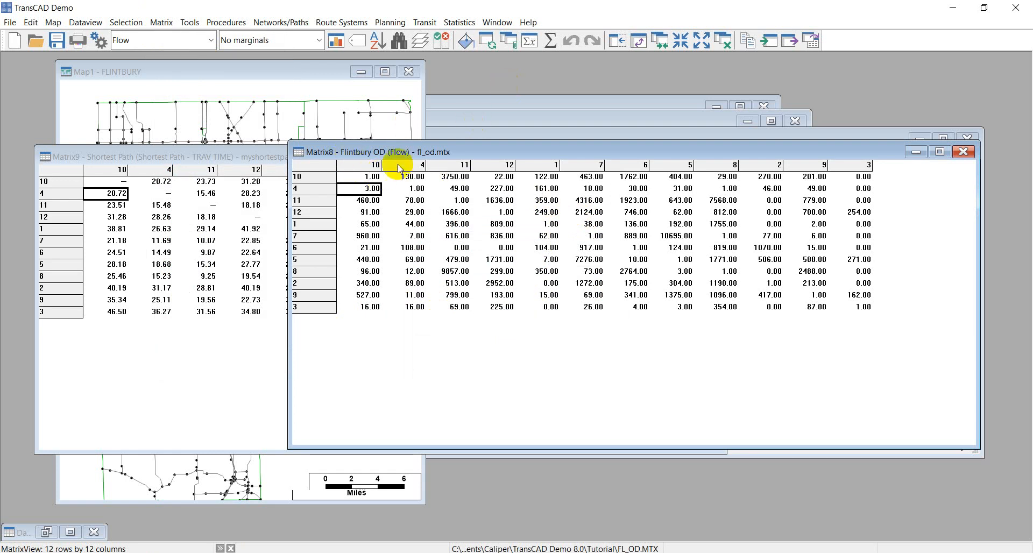
Step: Display the VHT matrix in the Flintbury OD matrix window instead of Flow
left_click(510, 22)
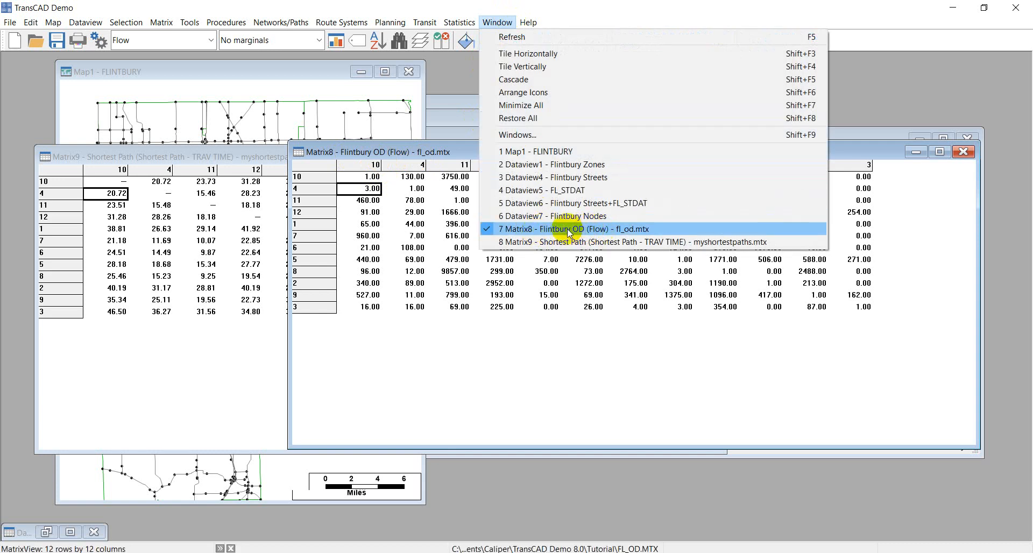
left_click(530, 233)
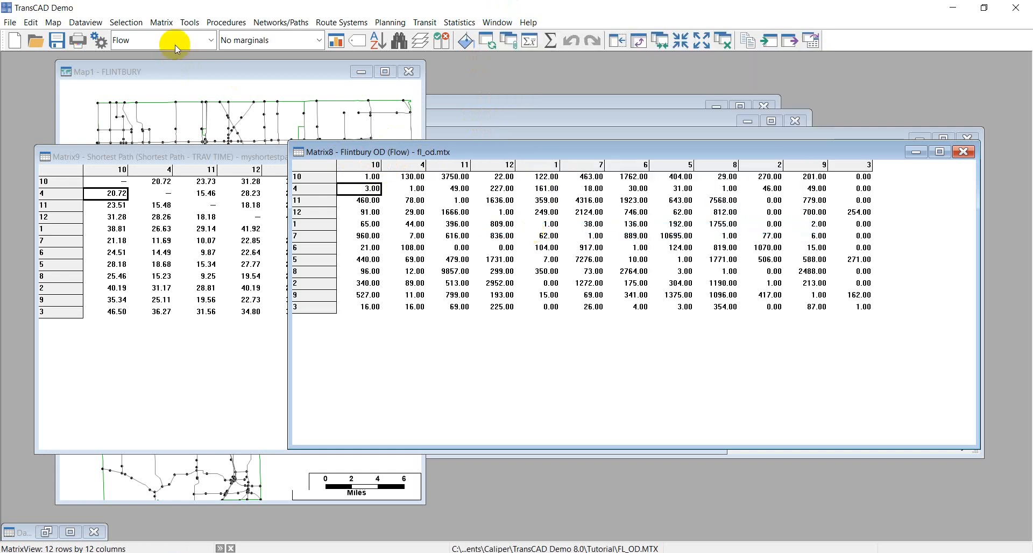
left_click(197, 43)
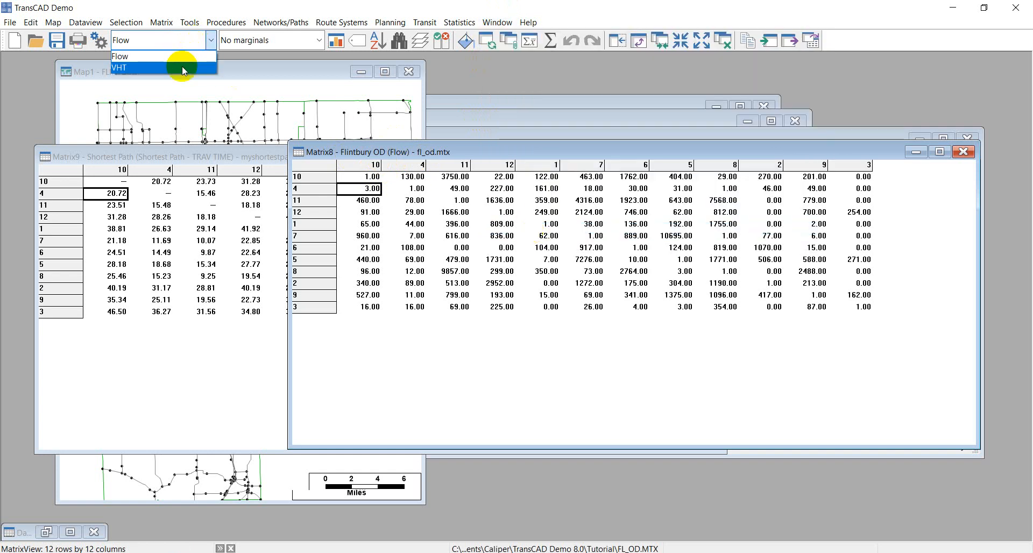
left_click(148, 57)
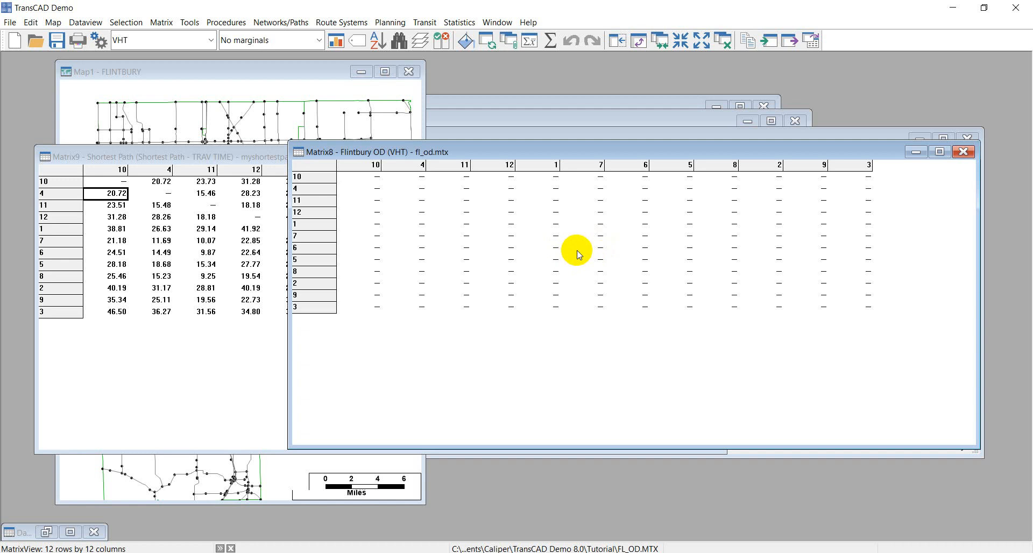
Step: Fill all cells of the VHT matrix with the formula [Flow]* [Shortest Path].[Shortest Path - TRAV TIME] / 60
left_click(160, 24)
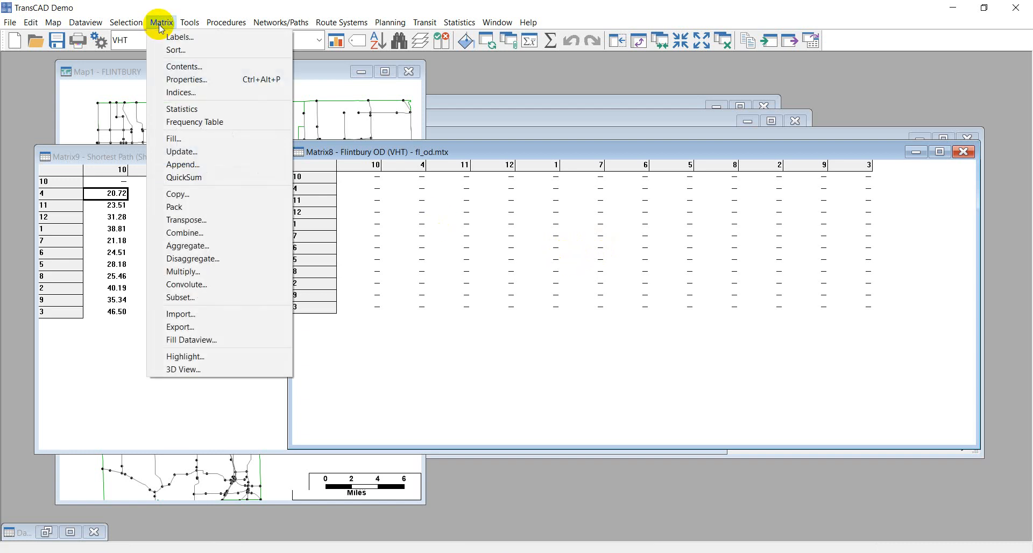
left_click(200, 139)
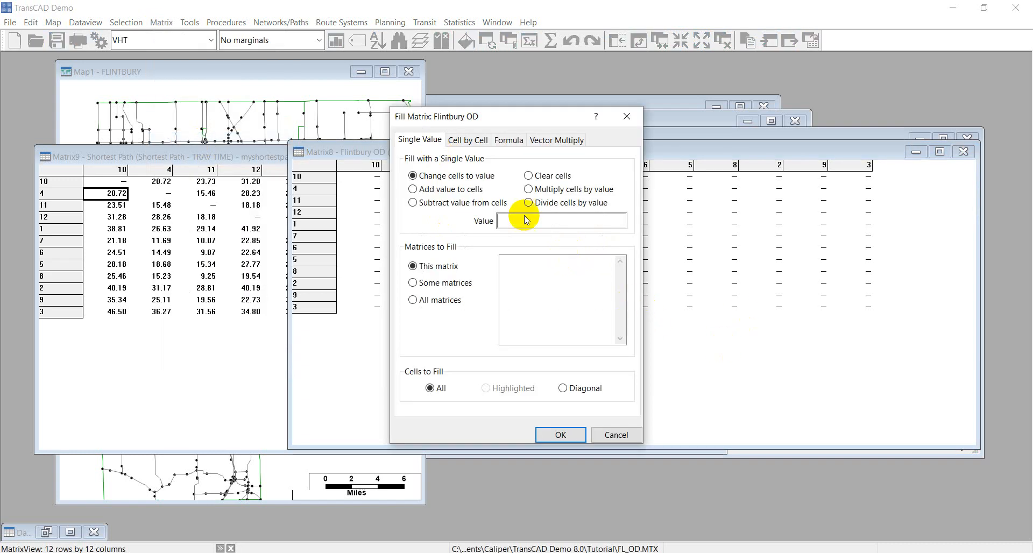
left_click(508, 141)
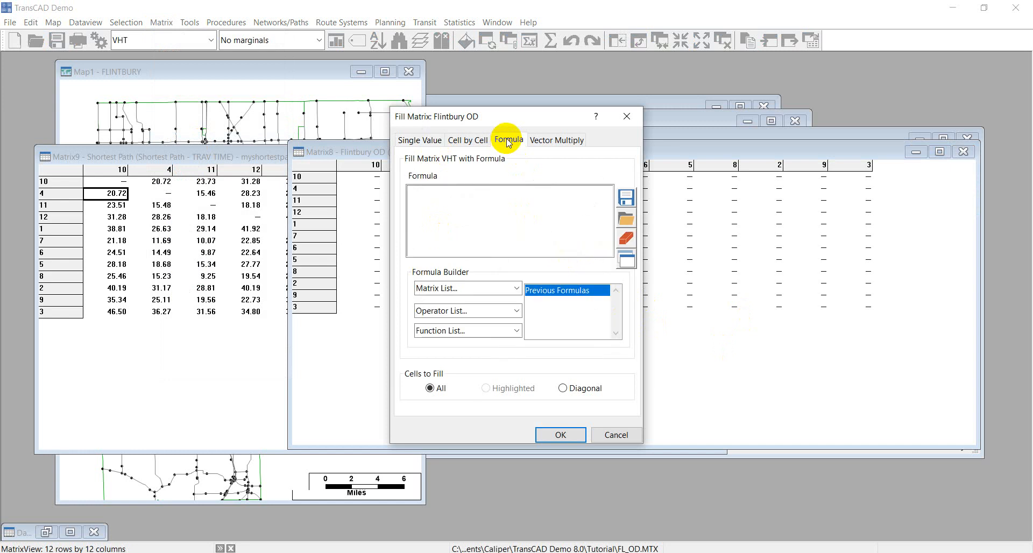
left_click_drag(530, 115, 639, 146)
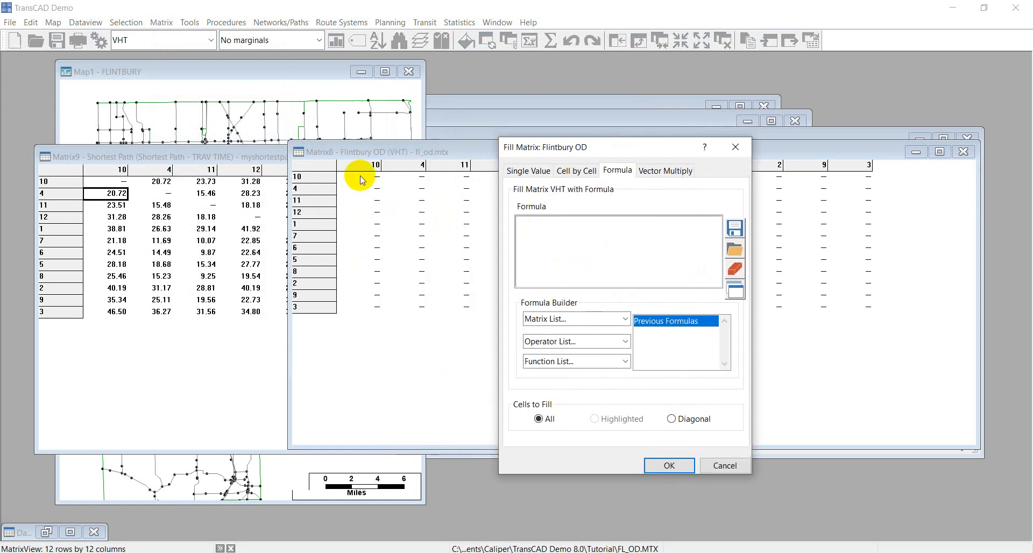
left_click(554, 244)
left_click(563, 323)
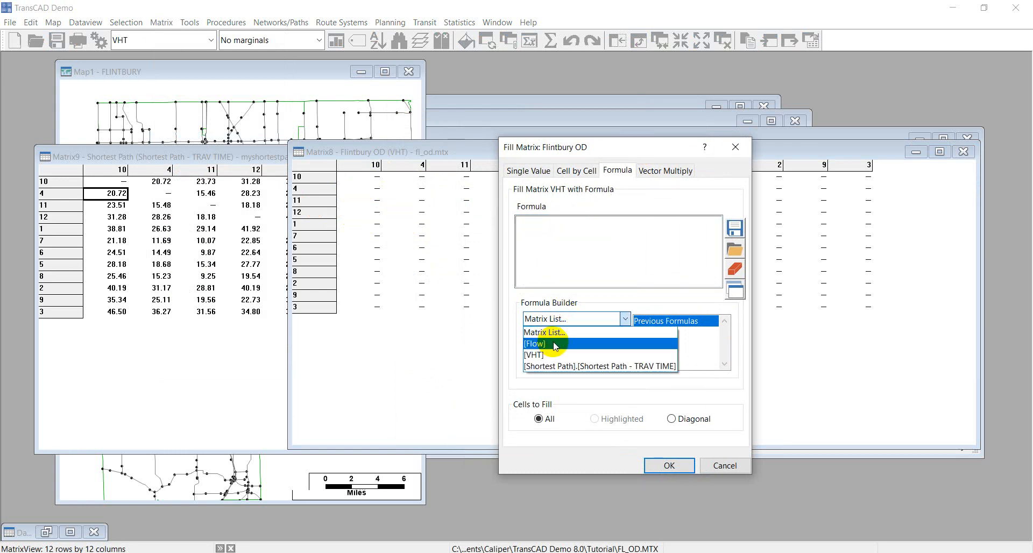
left_click(554, 344)
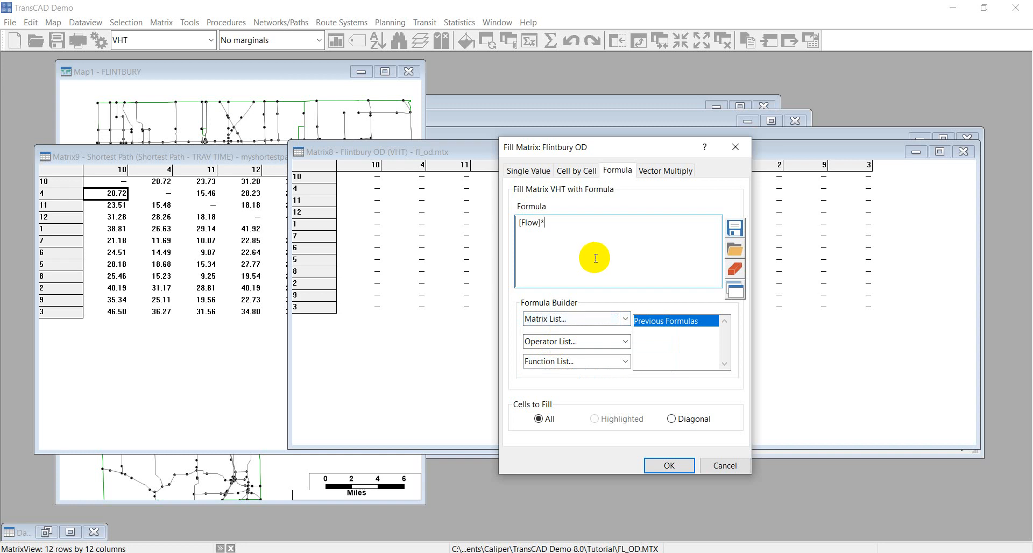
left_click(592, 318)
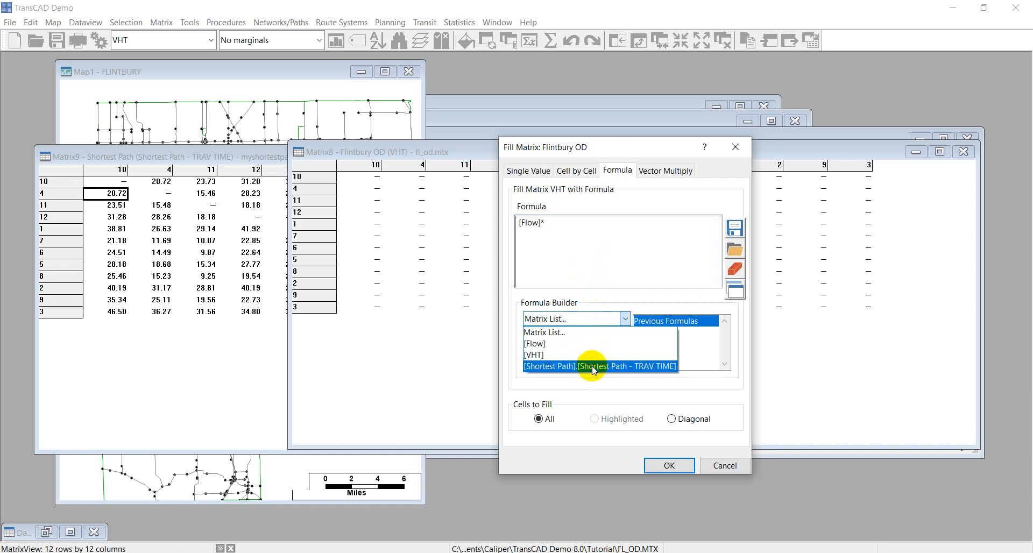
left_click(546, 368)
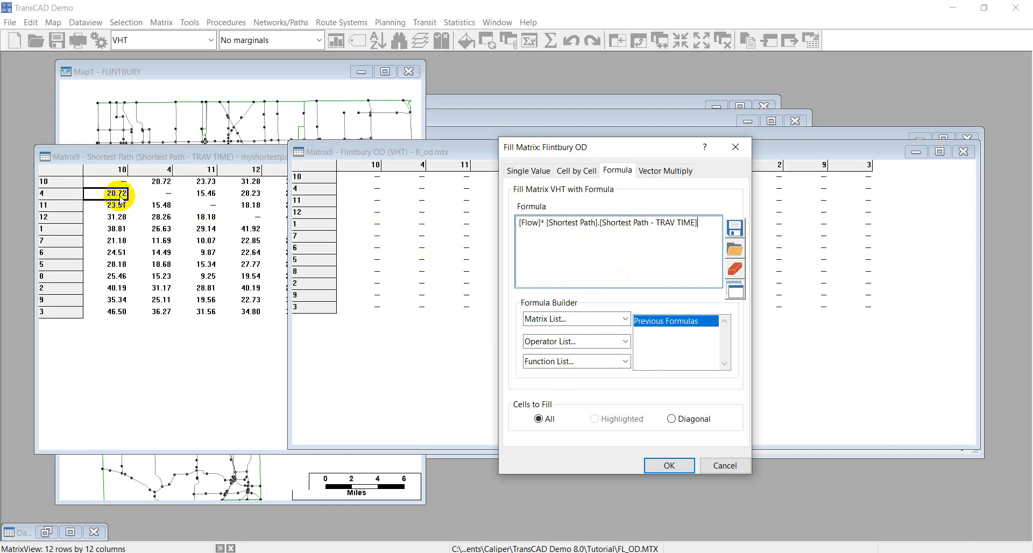
left_click(702, 225)
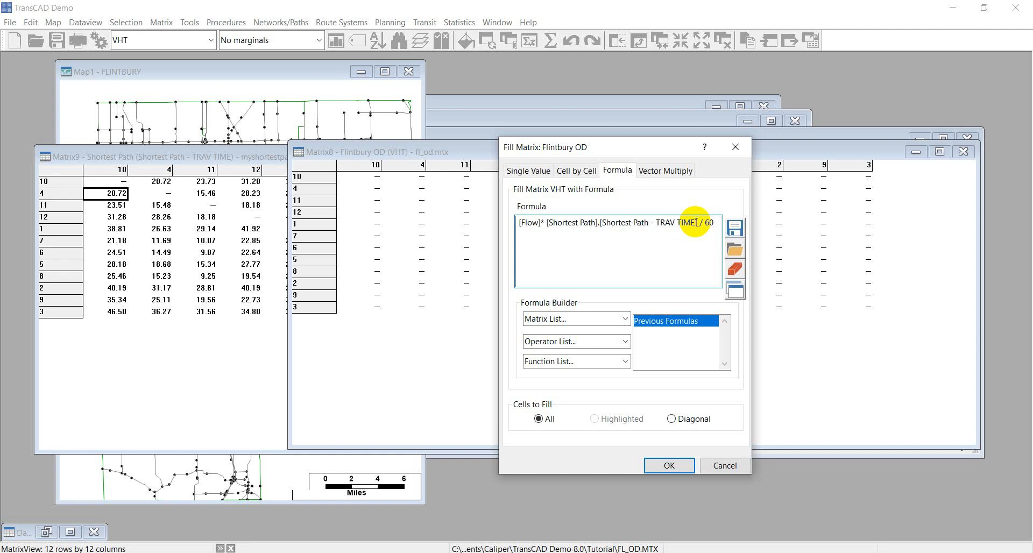
left_click(669, 465)
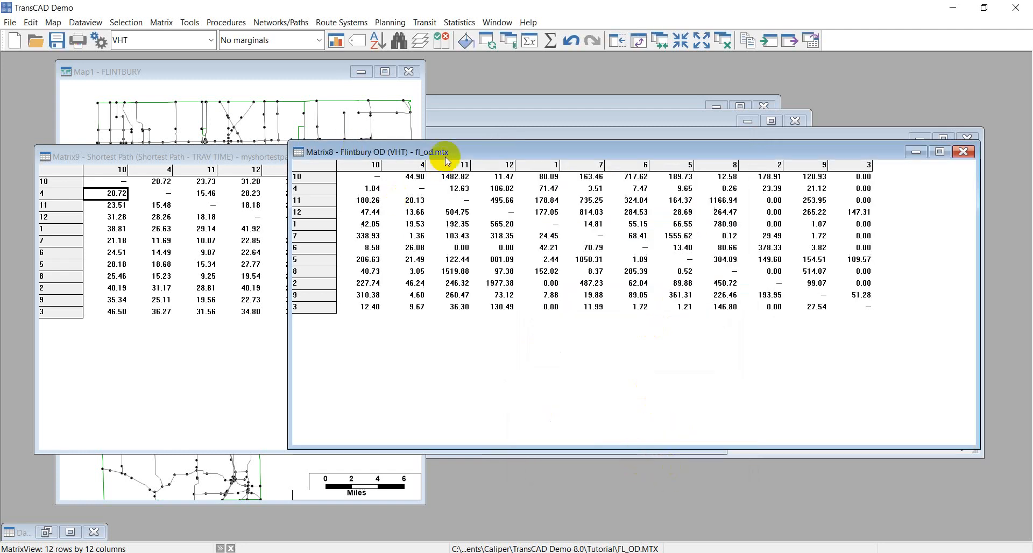
Step: Compare the row 4, column 10 cell of the Flow and VHT matrices with the matching shortest-path travel time by showing the matrix windows side by side
left_click_drag(461, 155, 512, 183)
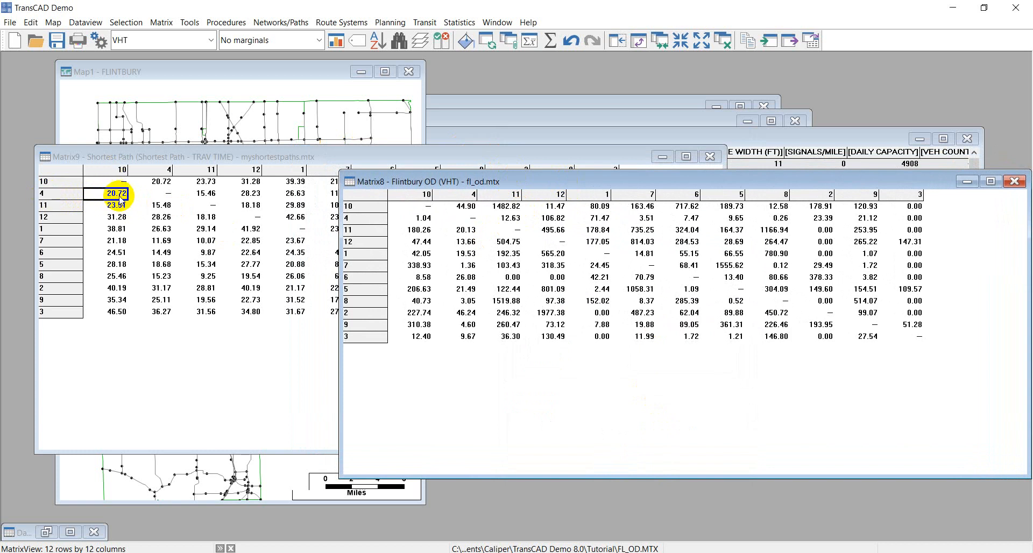
left_click_drag(427, 183, 429, 174)
left_click(189, 40)
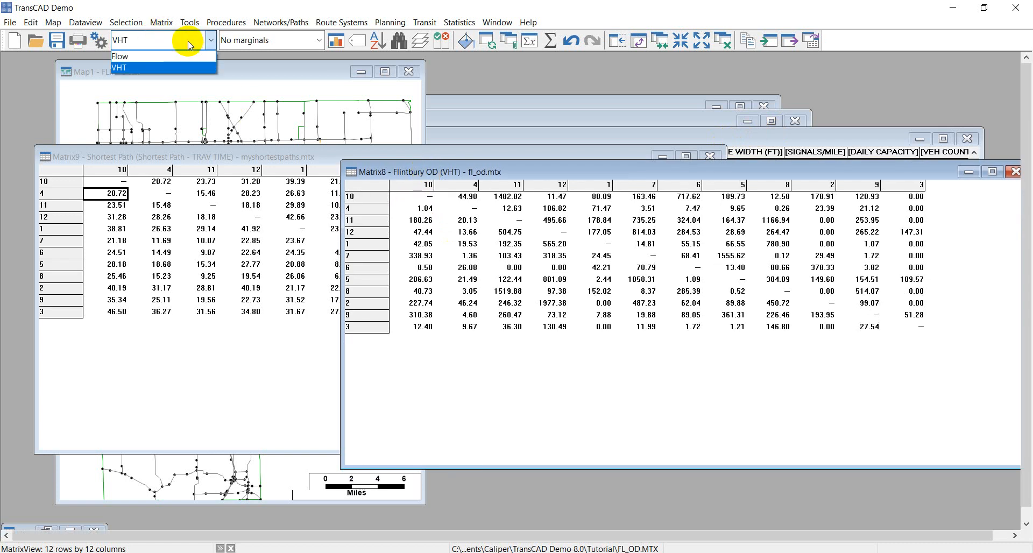
left_click(163, 56)
left_click(425, 209)
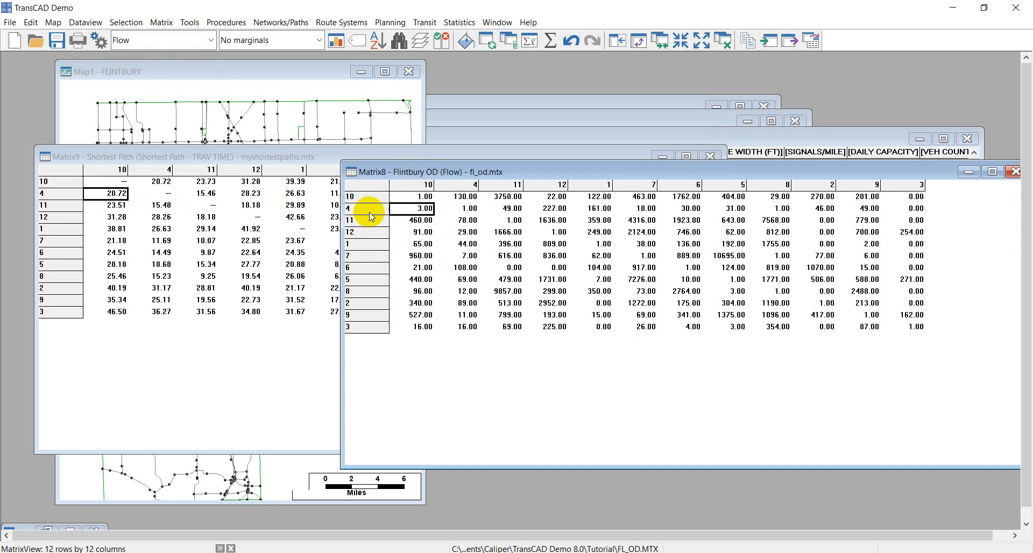
left_click(423, 214)
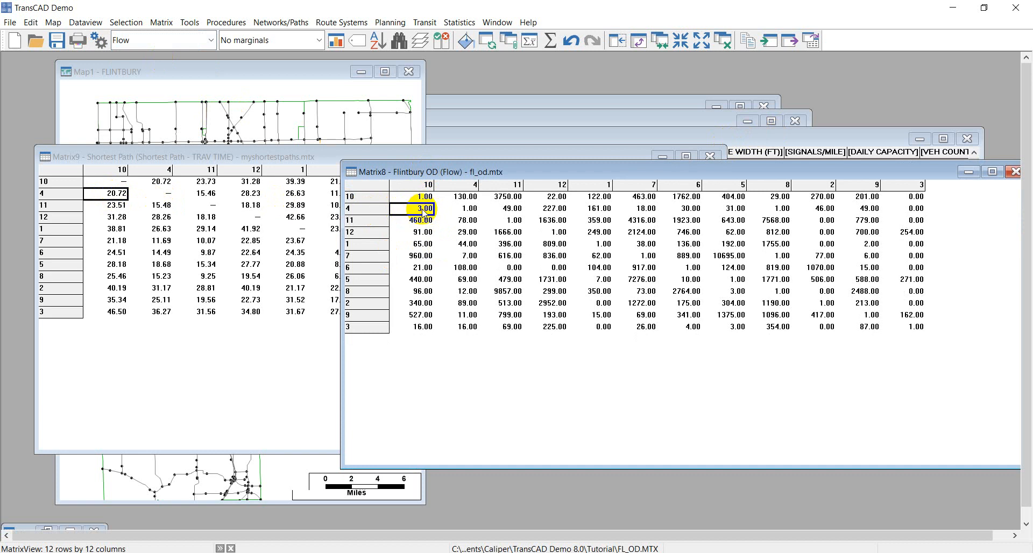
left_click(194, 42)
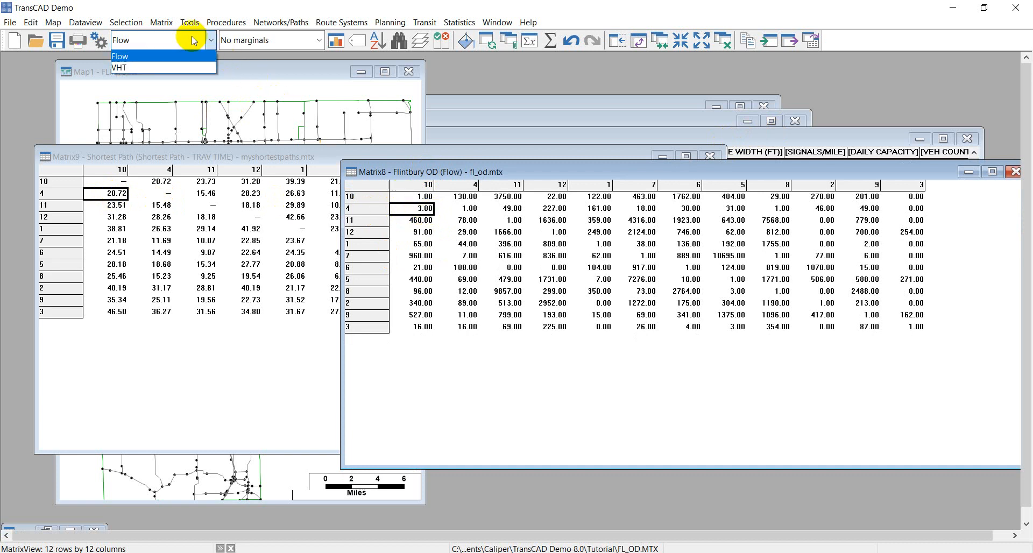
left_click(164, 67)
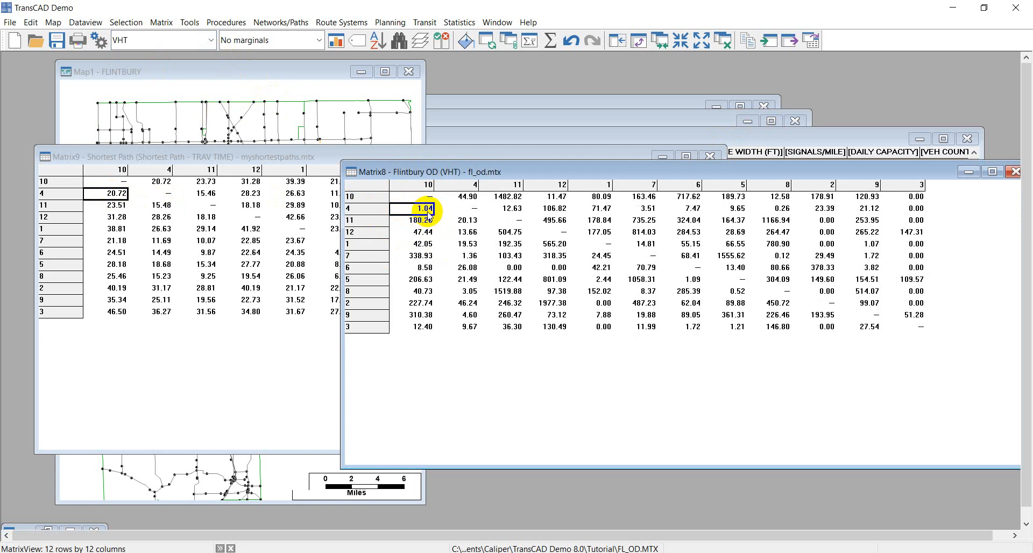
left_click_drag(525, 174, 410, 172)
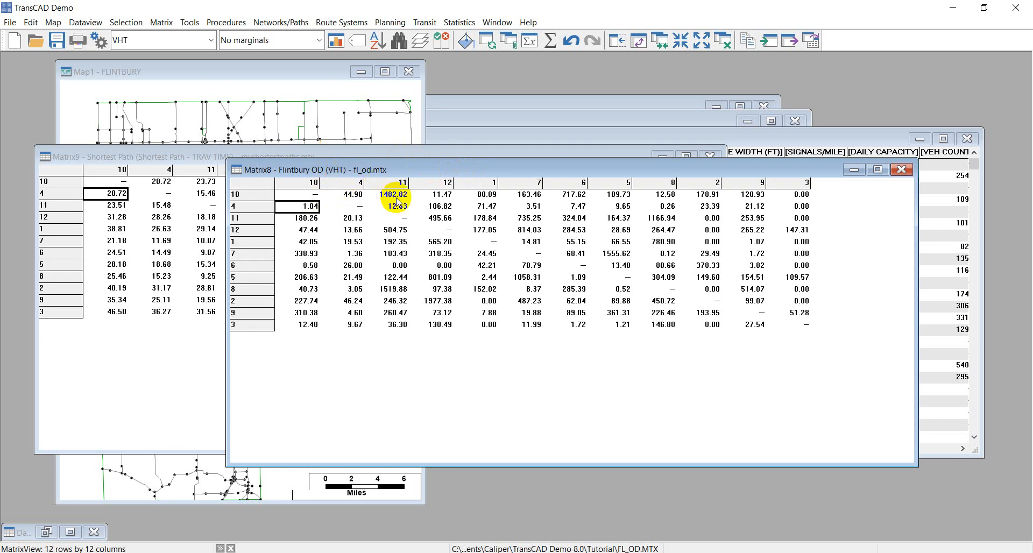
left_click(399, 347)
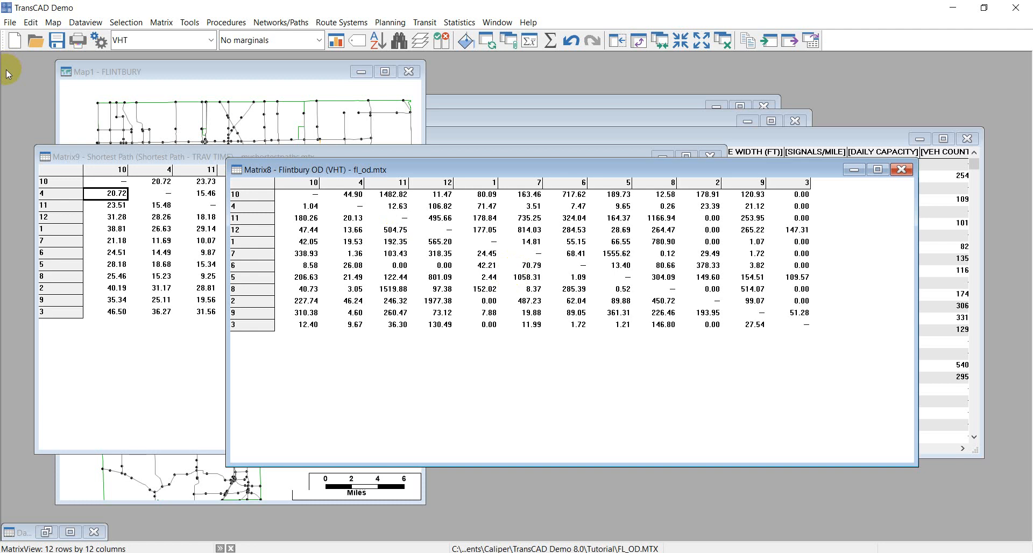
Step: Create a new blank layout file
left_click(13, 25)
left_click(30, 43)
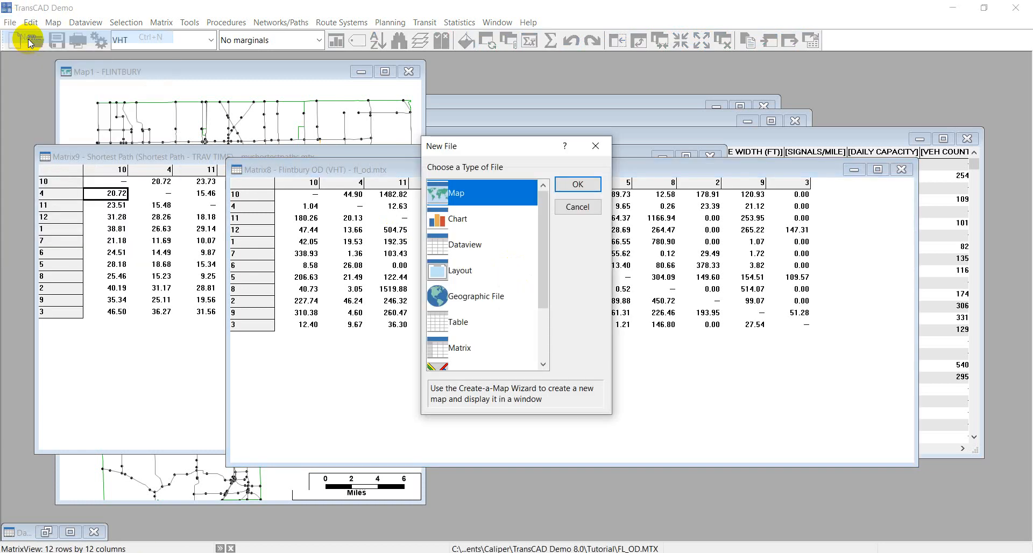
double_click(461, 270)
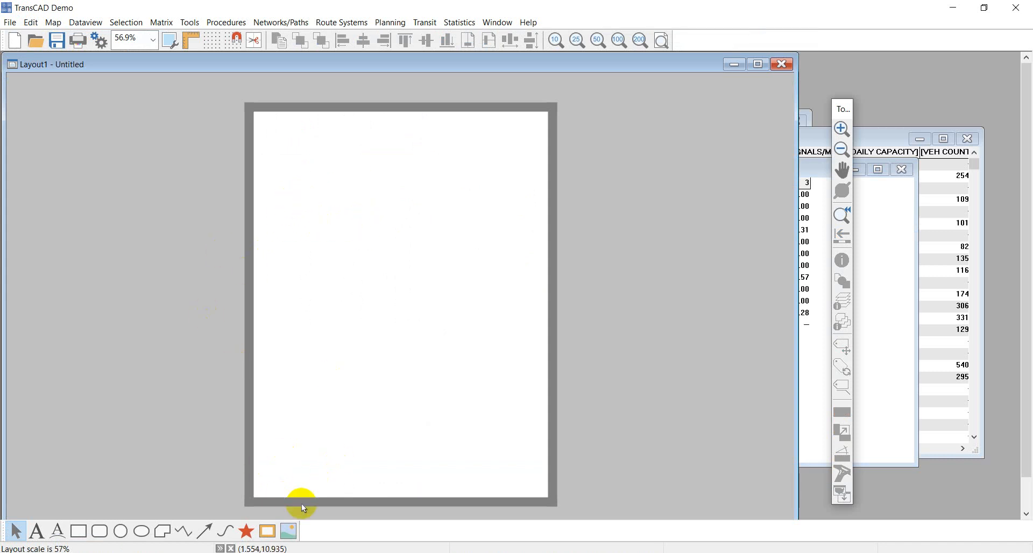
Step: Draw a frame across the upper part of the layout page and fill it with the FLINTBURY map
left_click(263, 535)
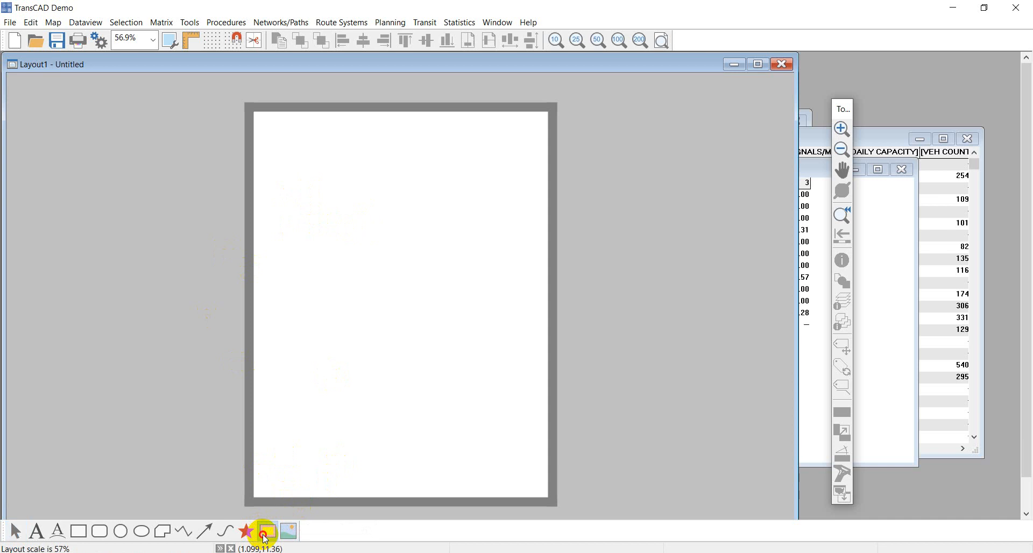
left_click_drag(275, 131, 515, 260)
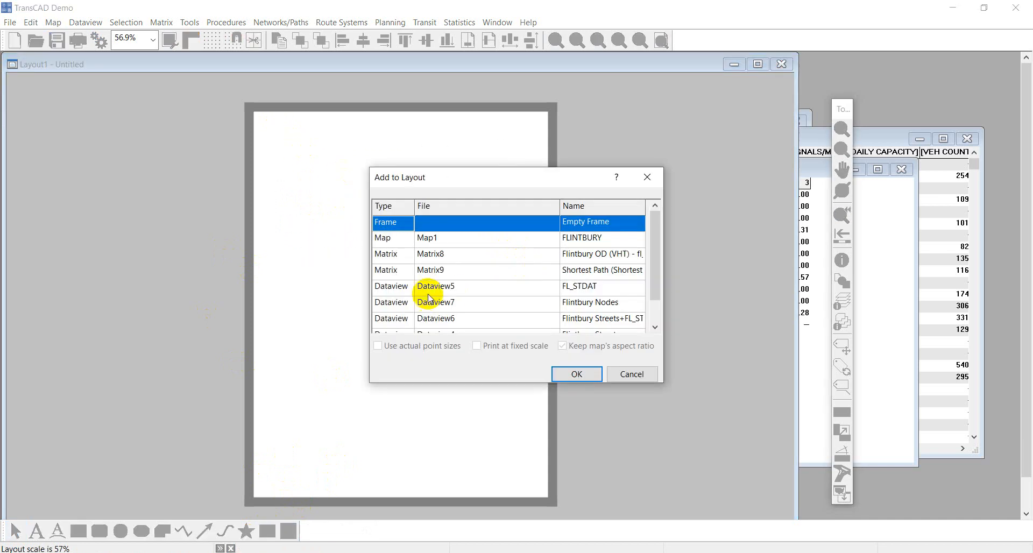
double_click(438, 238)
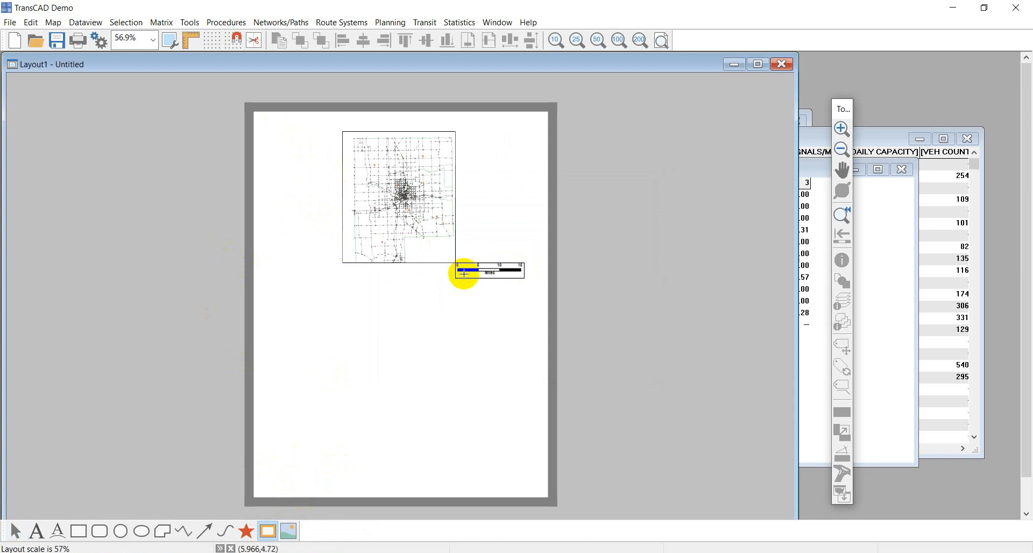
Step: Draw a second frame below the map on the layout page and fill it with the Flintbury OD (VHT) matrix
left_click_drag(303, 333, 480, 383)
scroll(472, 302, "down", 1)
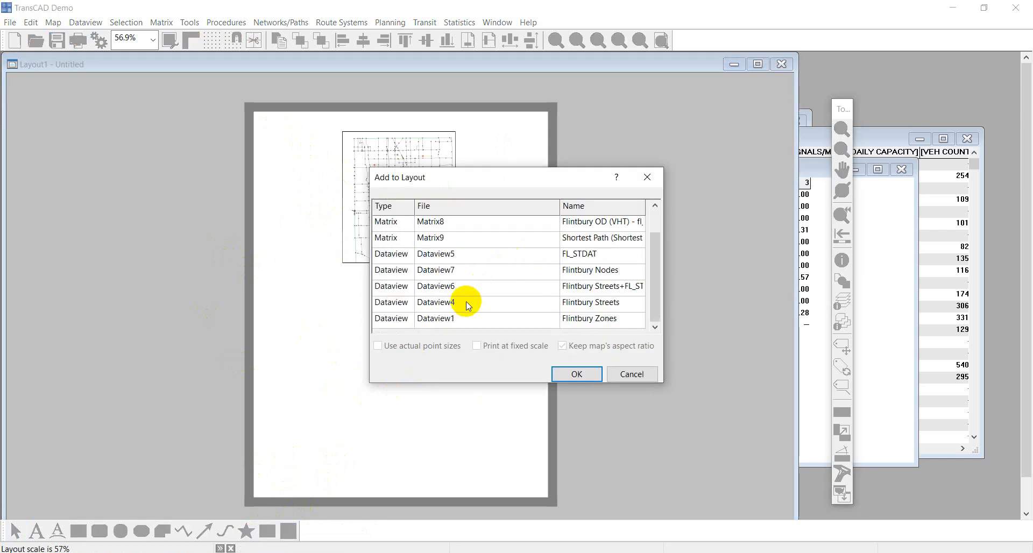
left_click(602, 225)
left_click(576, 375)
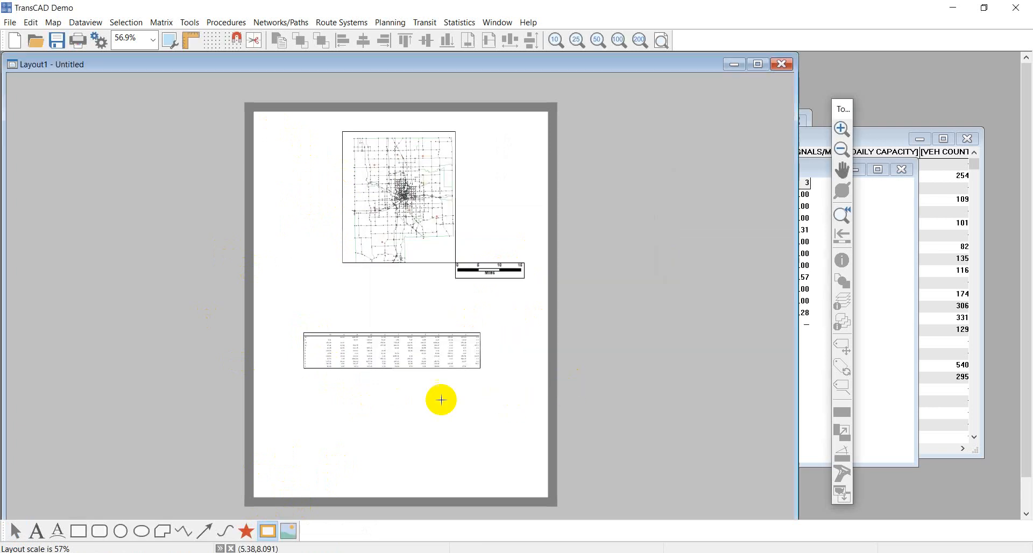
Step: Add the freehand text "My Analysis" to the layout page below the matrix
left_click(37, 533)
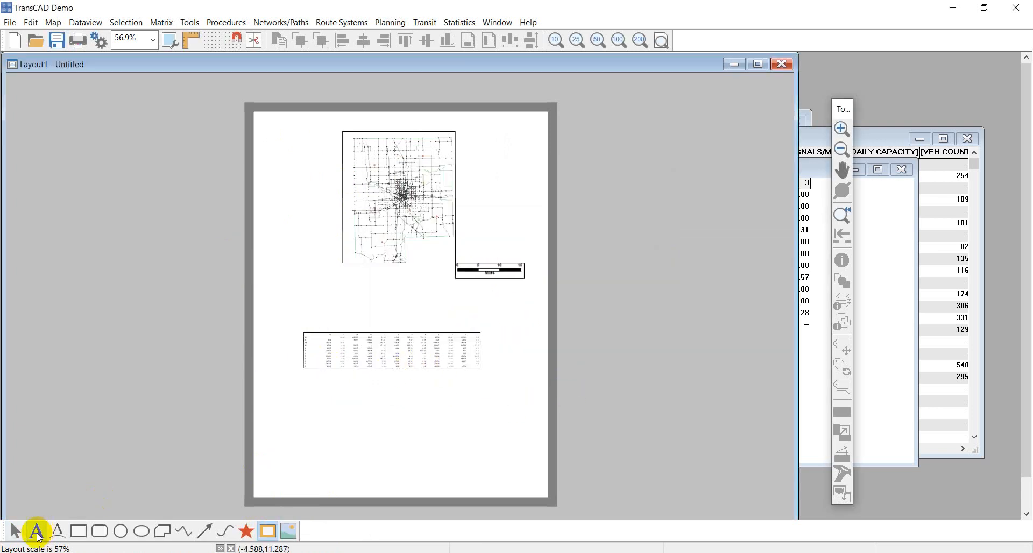
left_click(409, 402)
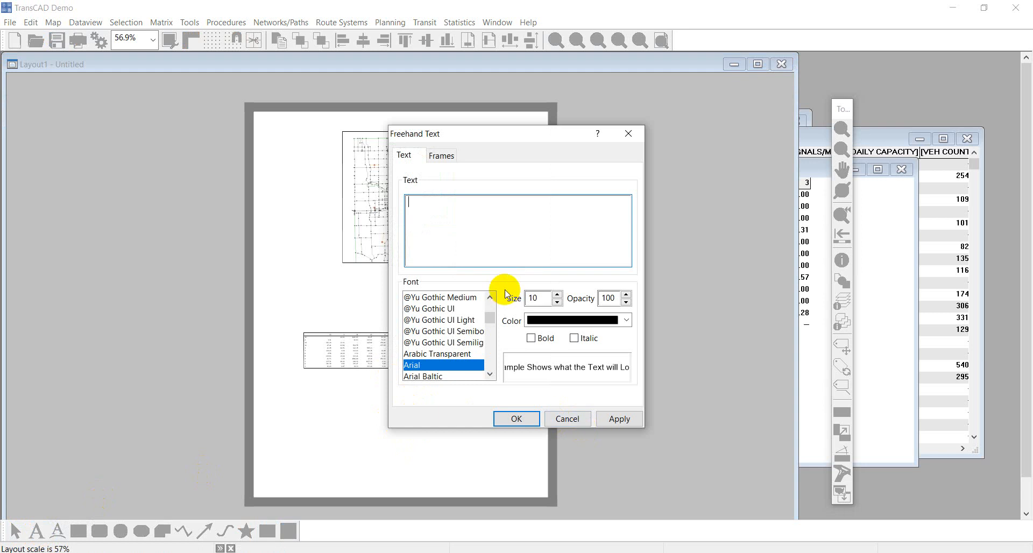
type("My Analysis")
left_click(515, 420)
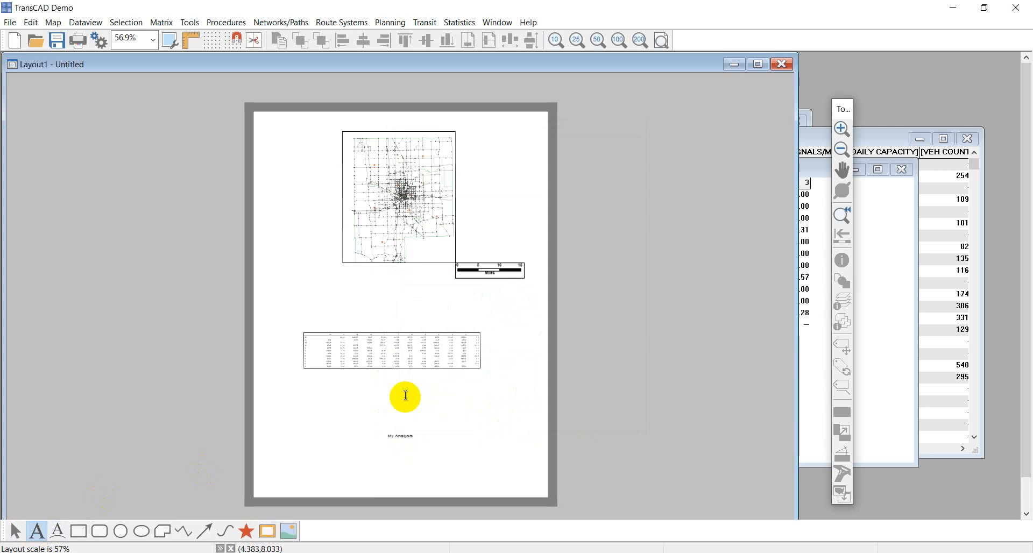
Step: Enlarge the "My Analysis" text and position it slightly right of centre below the matrix
left_click(15, 531)
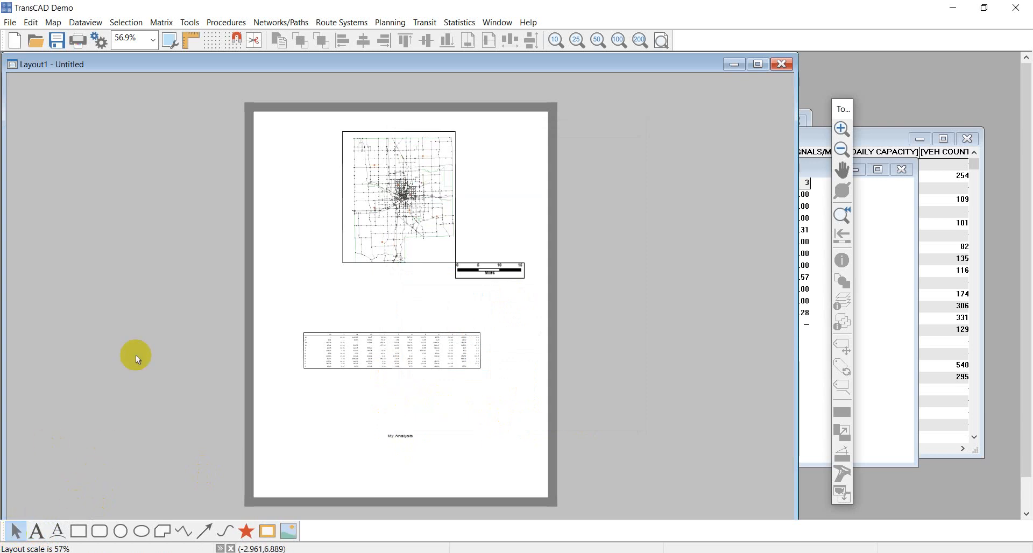
left_click(401, 440)
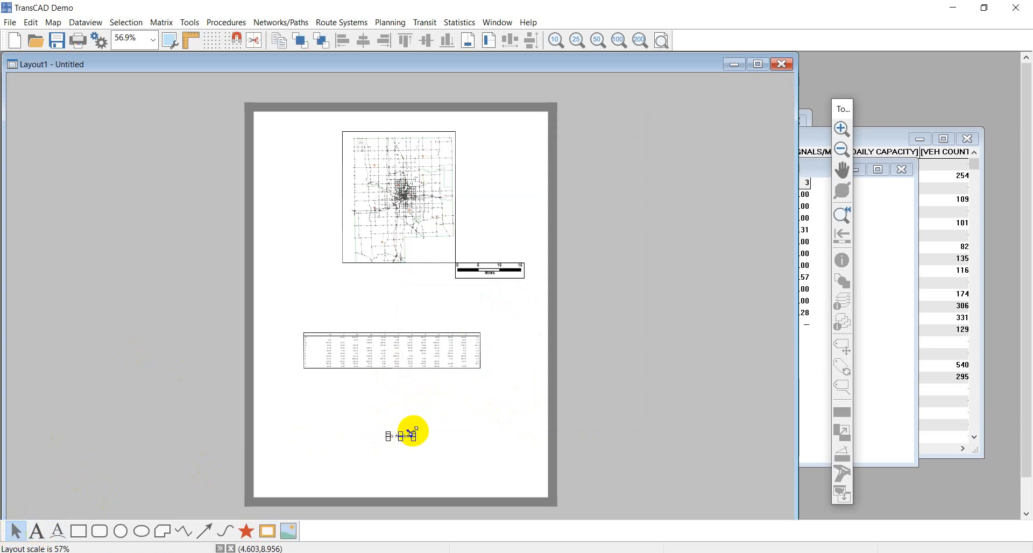
left_click_drag(414, 431, 444, 418)
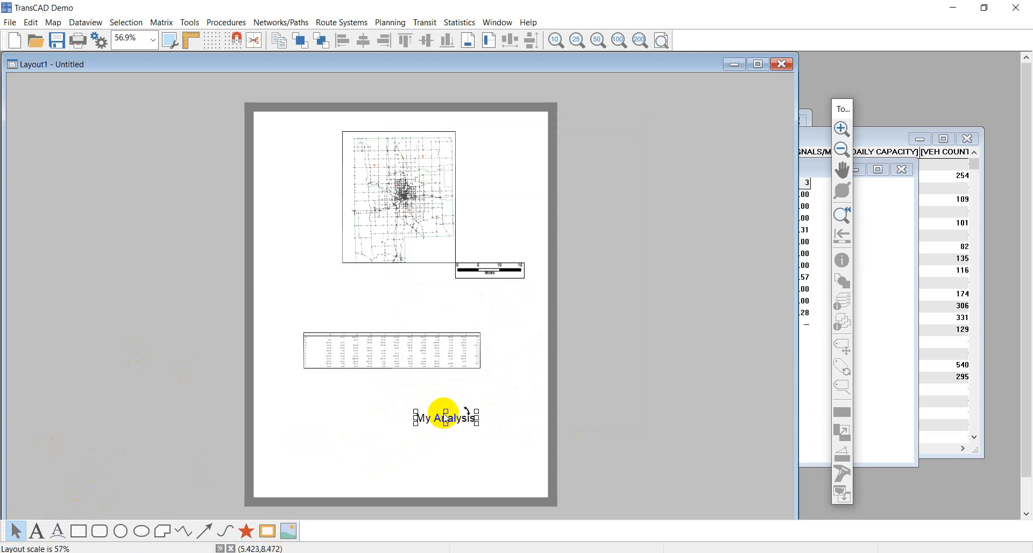
Step: Enlarge the matrix frame up and to the right, and the map frame down and to the left, on the layout page
left_click(397, 353)
left_click_drag(481, 331, 511, 325)
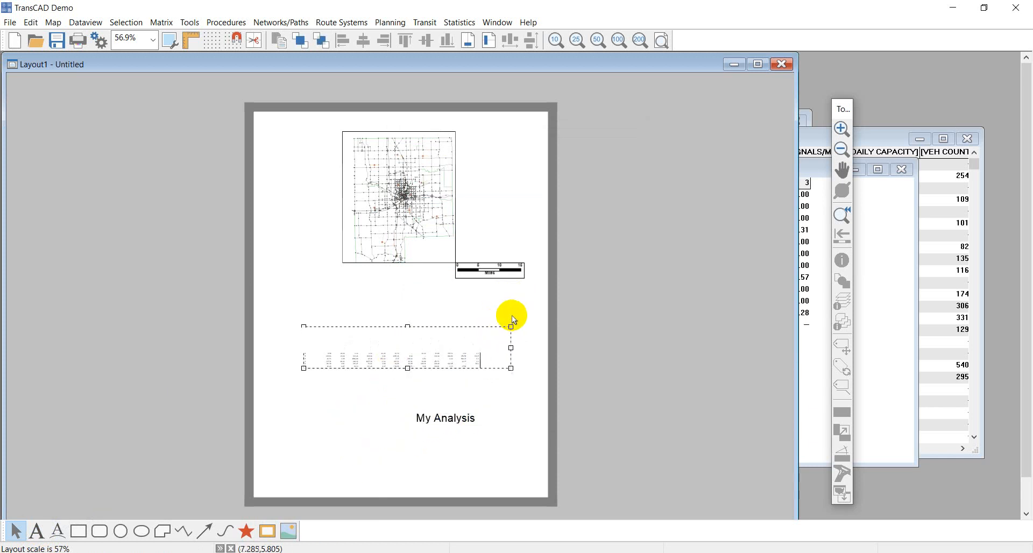
left_click(398, 243)
left_click_drag(343, 264, 323, 285)
left_click(477, 203)
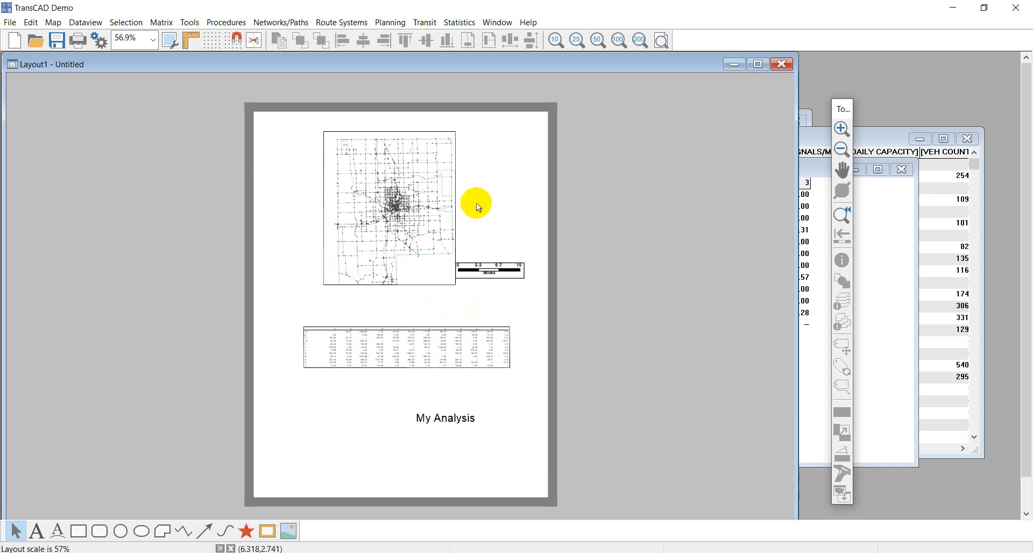